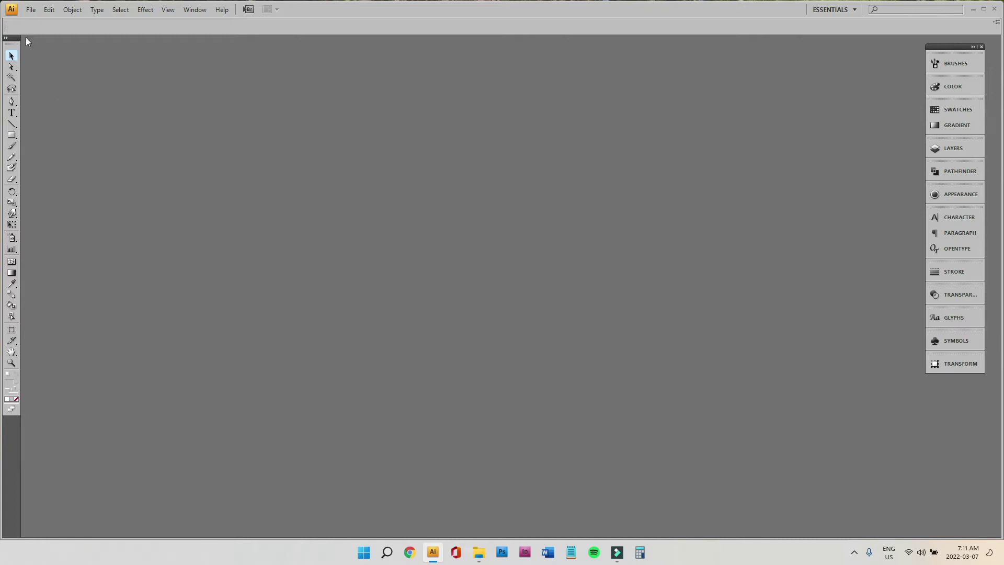
# Start a new document and keep its color mode set to CMYK
pyautogui.click(33, 12)
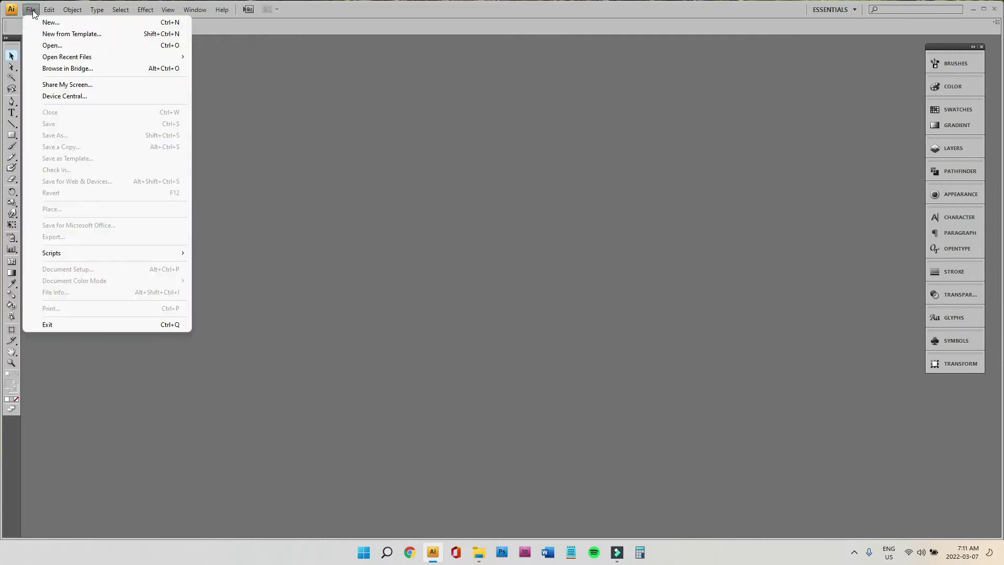
pyautogui.click(36, 23)
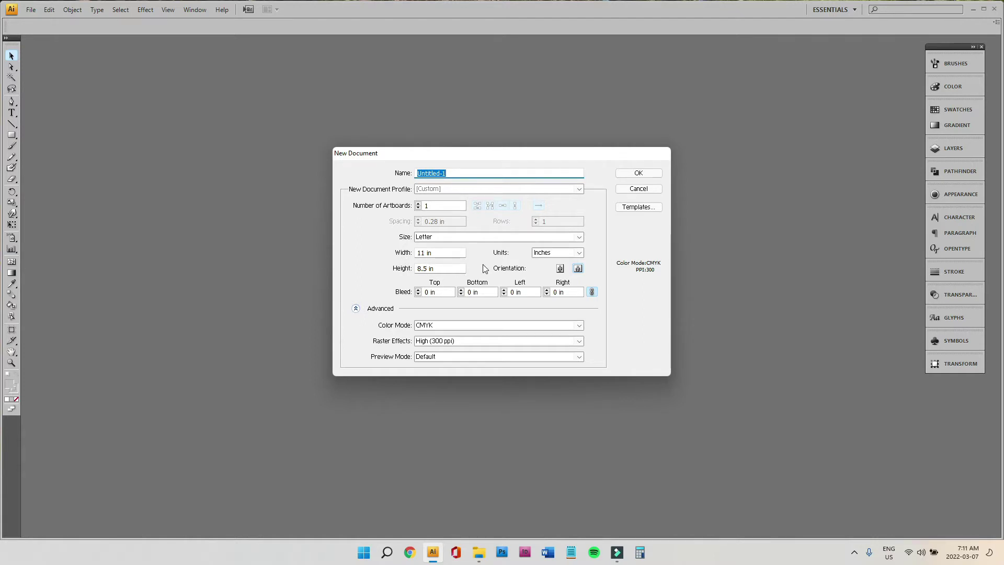
pyautogui.click(436, 327)
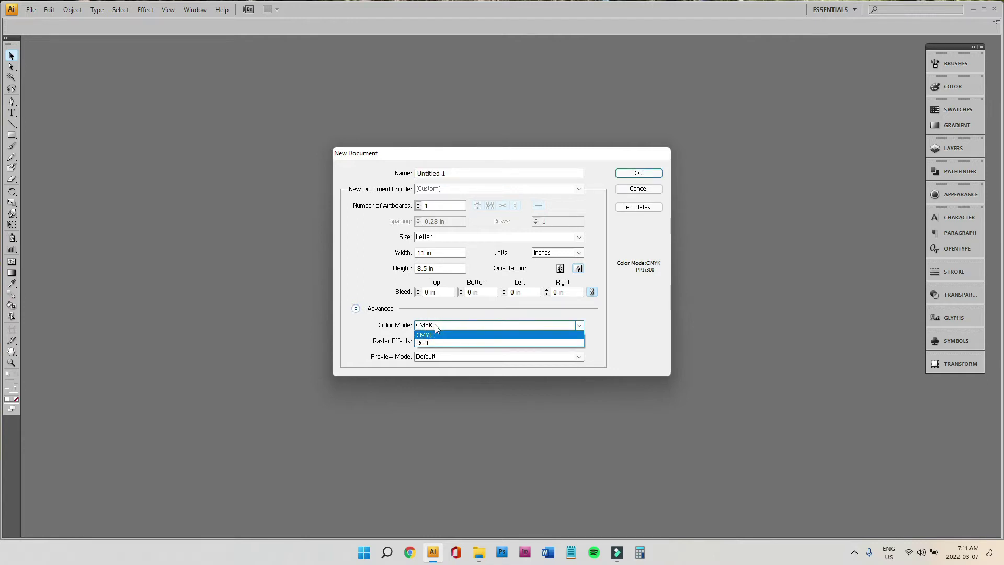
pyautogui.click(434, 324)
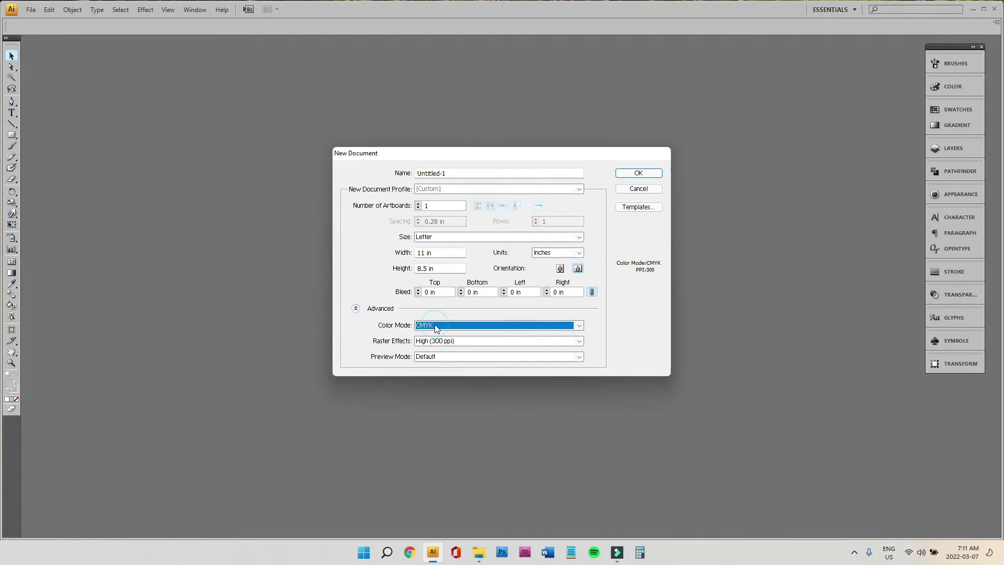
# Try the Web profile for the new document and settle on the Print profile
pyautogui.click(480, 188)
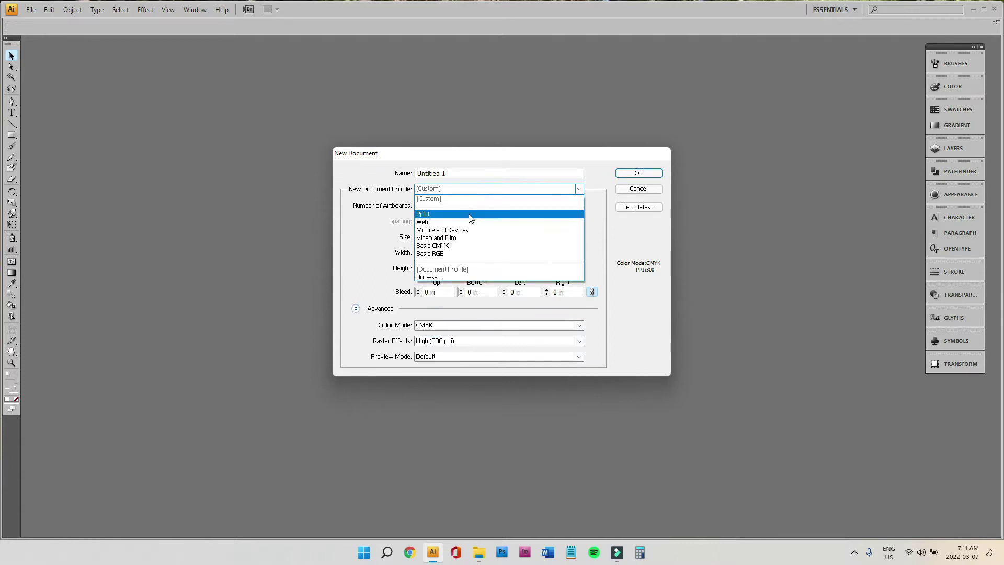
pyautogui.click(471, 214)
pyautogui.click(505, 194)
pyautogui.click(490, 222)
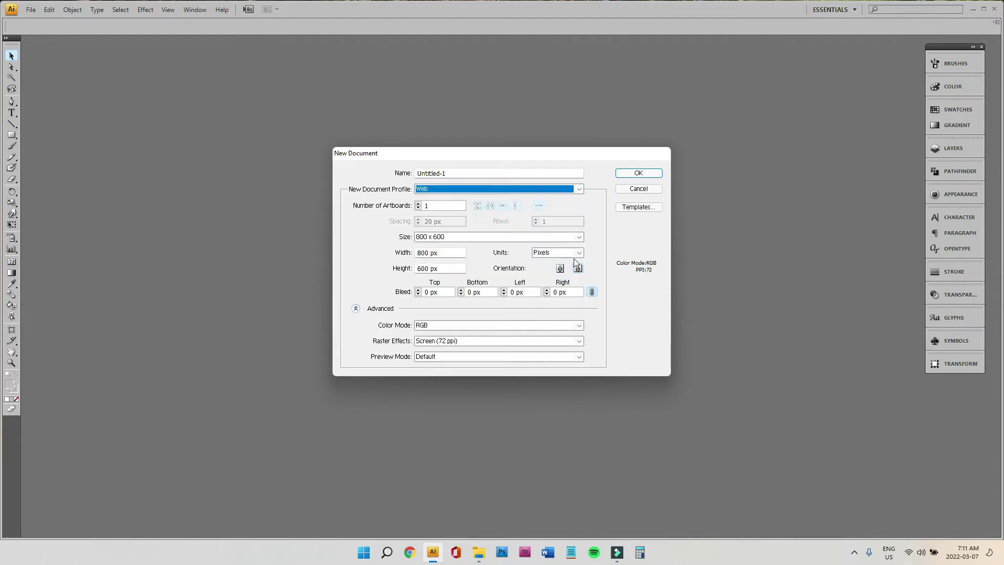
pyautogui.click(470, 193)
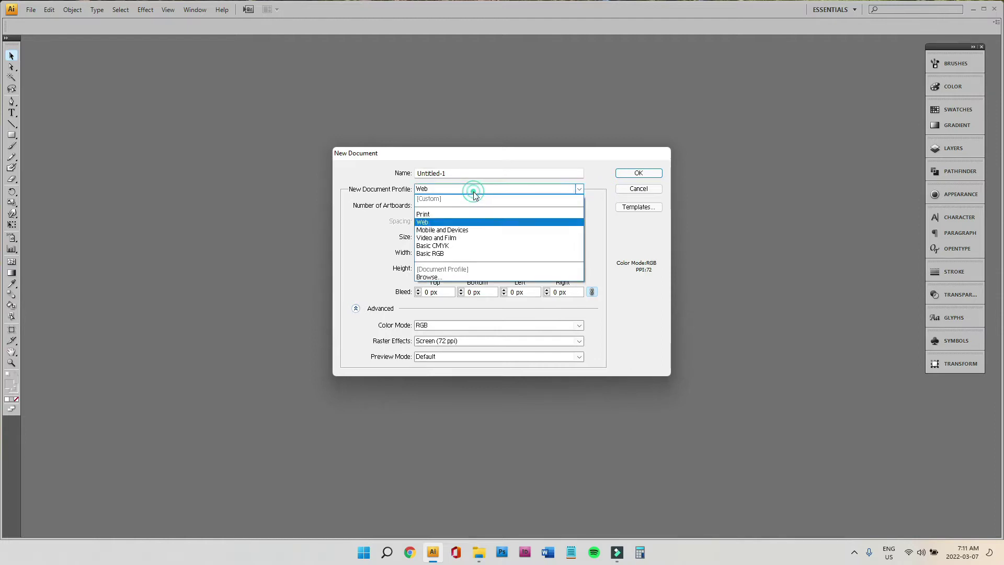
pyautogui.click(462, 213)
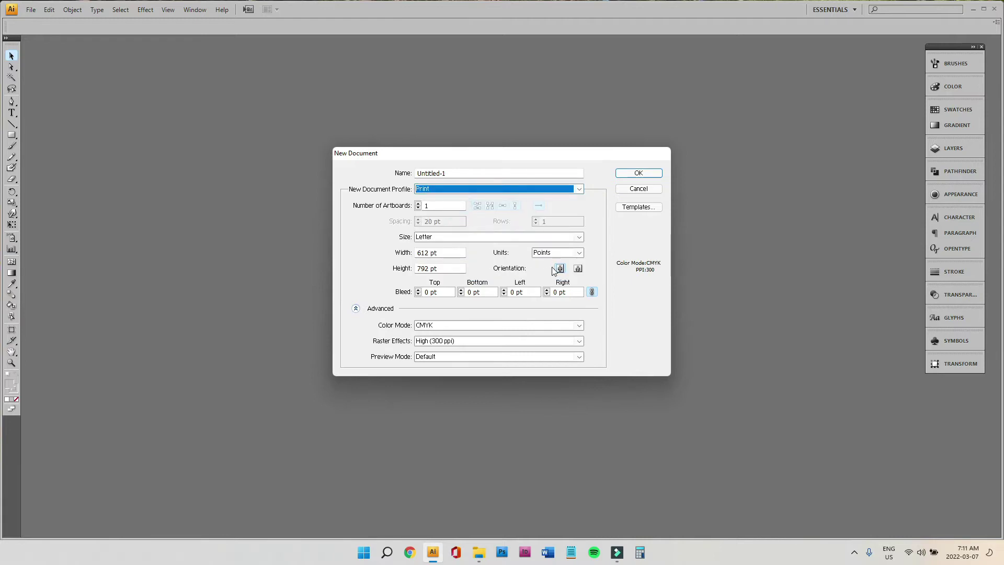
# Set the new document's units to inches with landscape orientation and create it
pyautogui.click(580, 253)
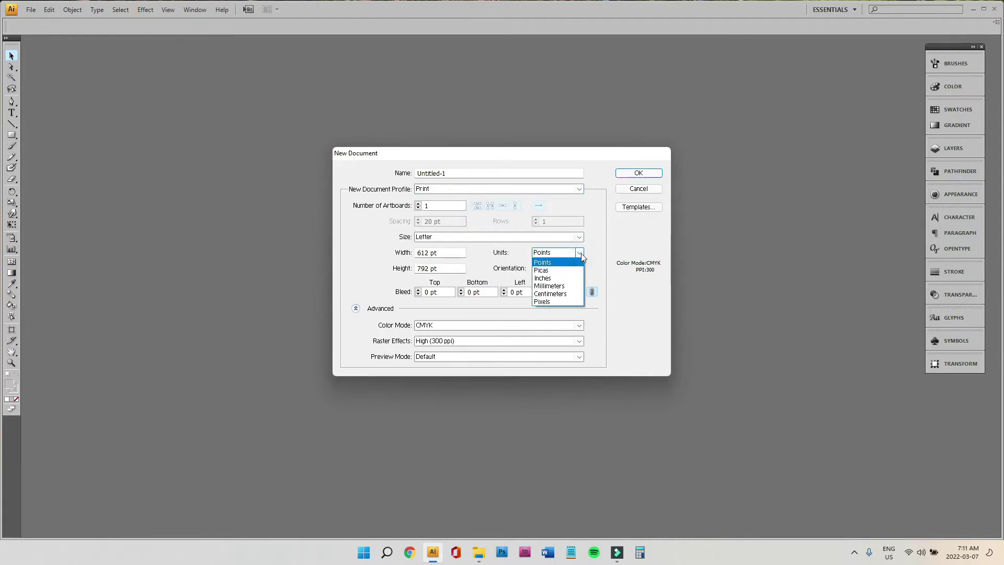
pyautogui.click(565, 278)
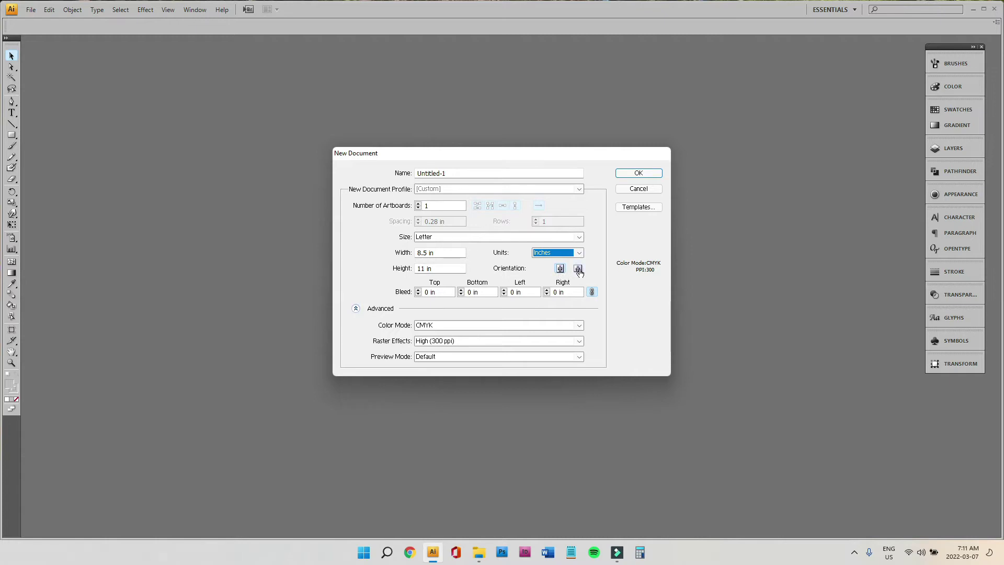
pyautogui.click(578, 269)
pyautogui.click(648, 174)
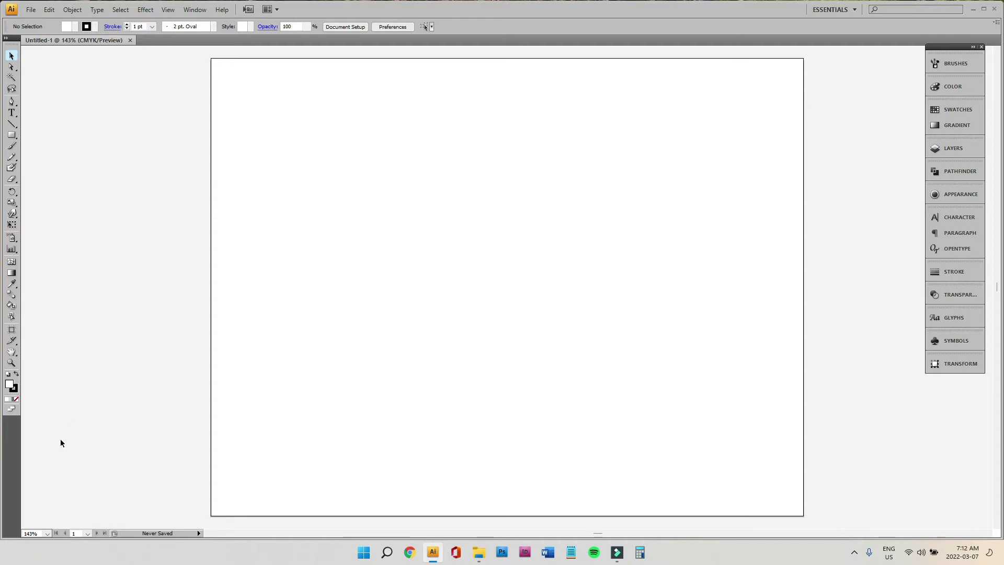
# Set the document's zoom level to 148%
pyautogui.click(47, 534)
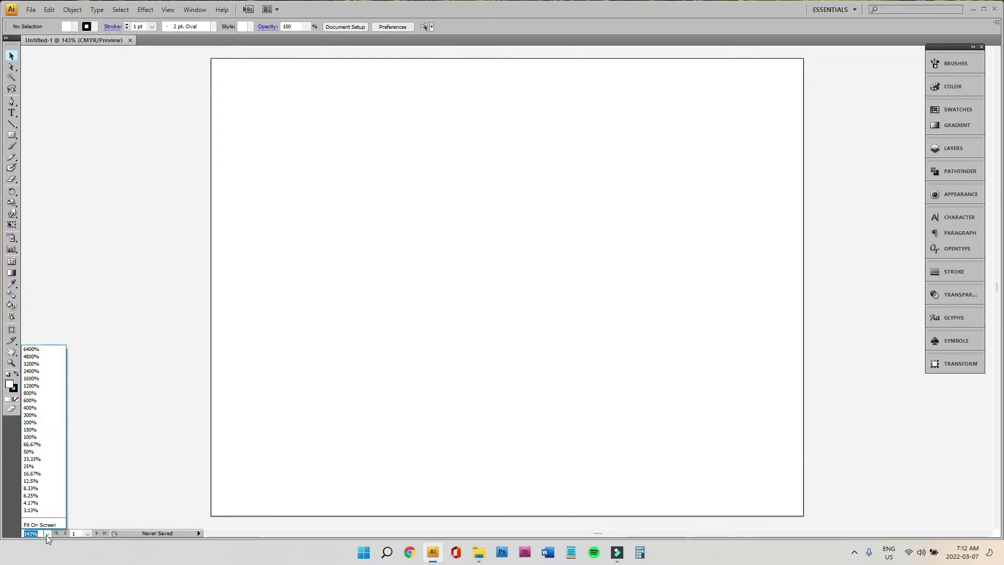
pyautogui.write('148')
pyautogui.press('Return')
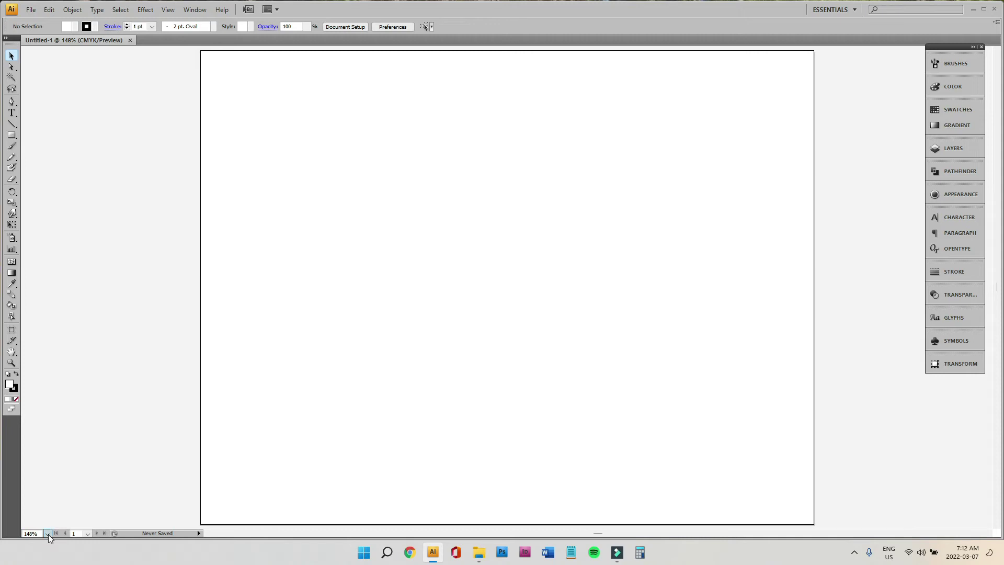
# Zoom the document out to 16.67% and return it to Fit On Screen
pyautogui.click(47, 533)
pyautogui.click(48, 474)
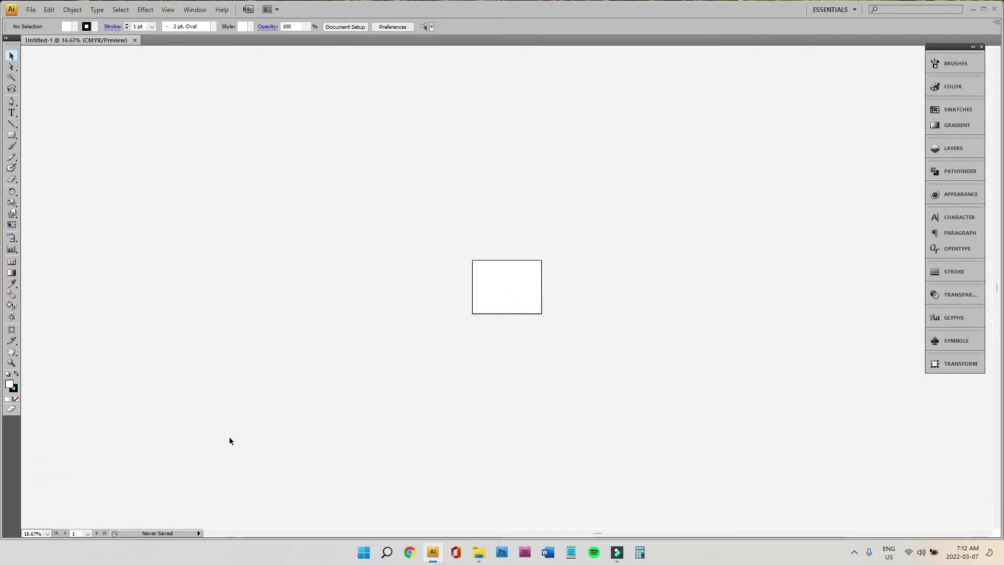
pyautogui.click(48, 533)
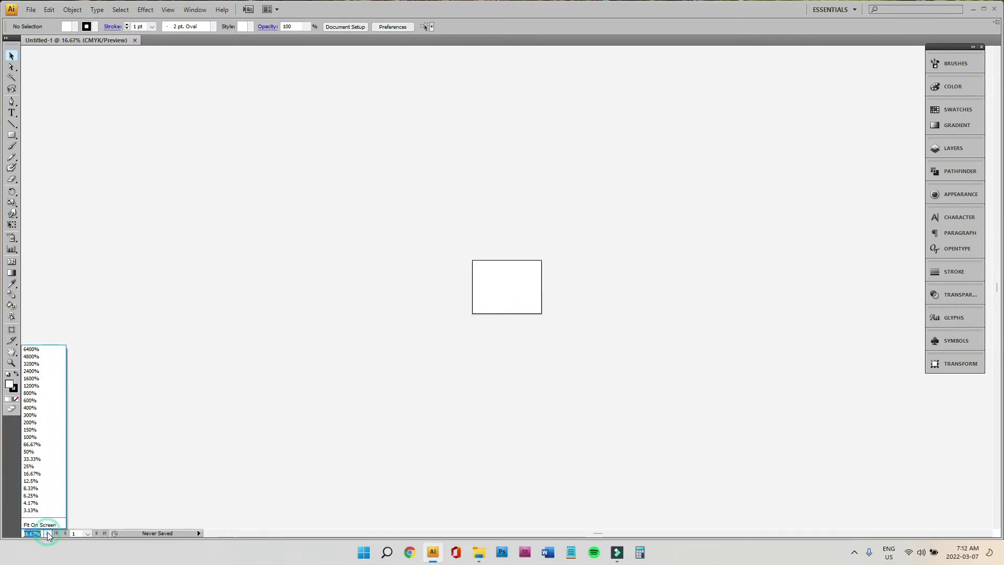
pyautogui.click(42, 524)
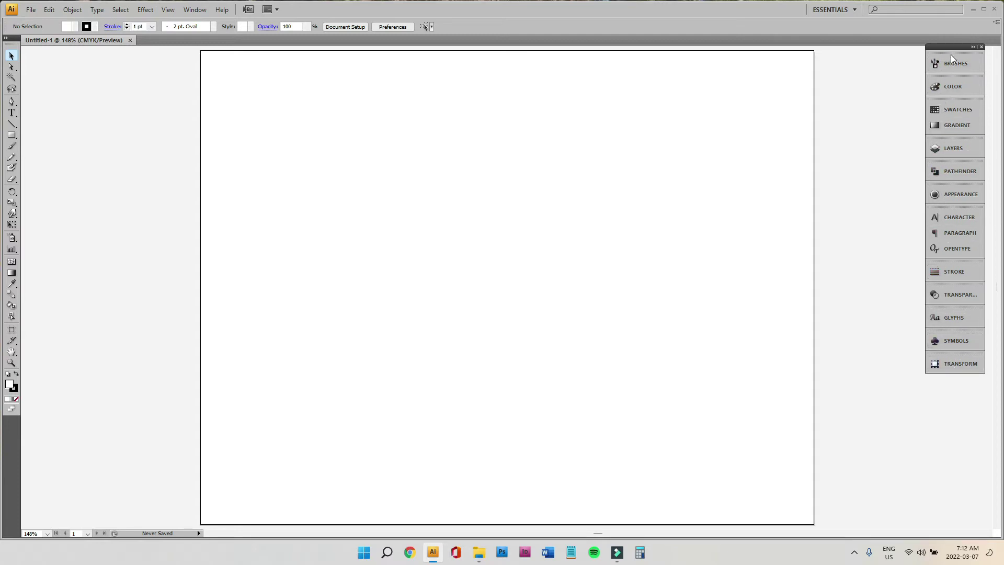
# Reposition the floating panel group slightly lower beside the artboard
pyautogui.moveTo(952, 46)
pyautogui.mouseDown()
pyautogui.moveTo(927, 51)
pyautogui.moveTo(948, 42)
pyautogui.mouseUp()
pyautogui.click(170, 15)
pyautogui.click(170, 16)
pyautogui.click(206, 12)
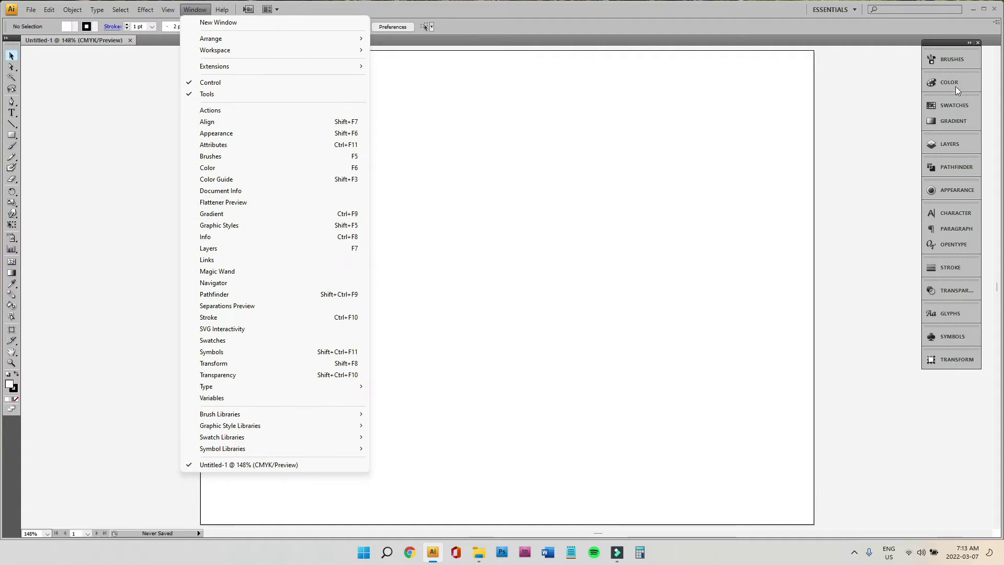
pyautogui.moveTo(950, 42); pyautogui.dragTo(950, 52)
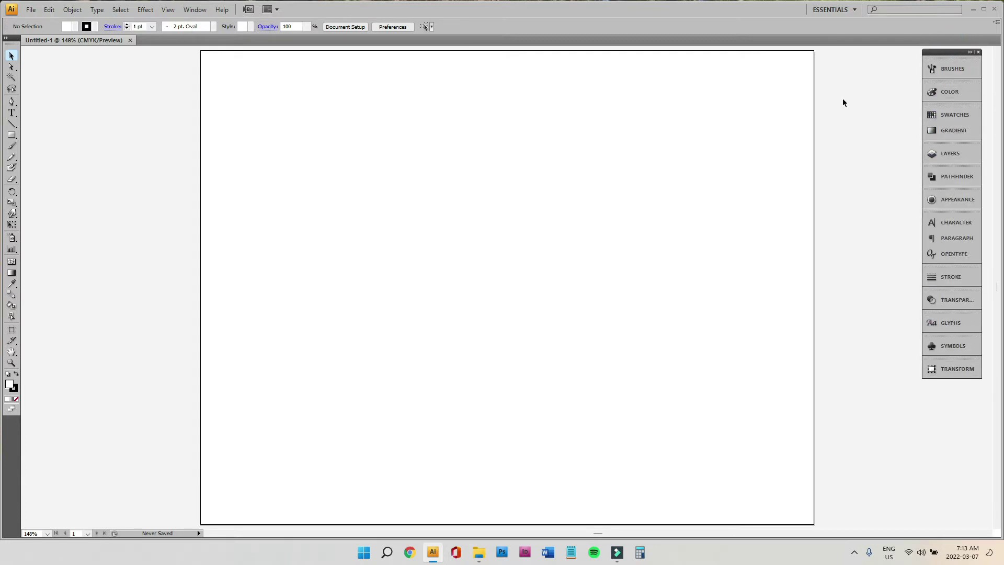
pyautogui.click(195, 12)
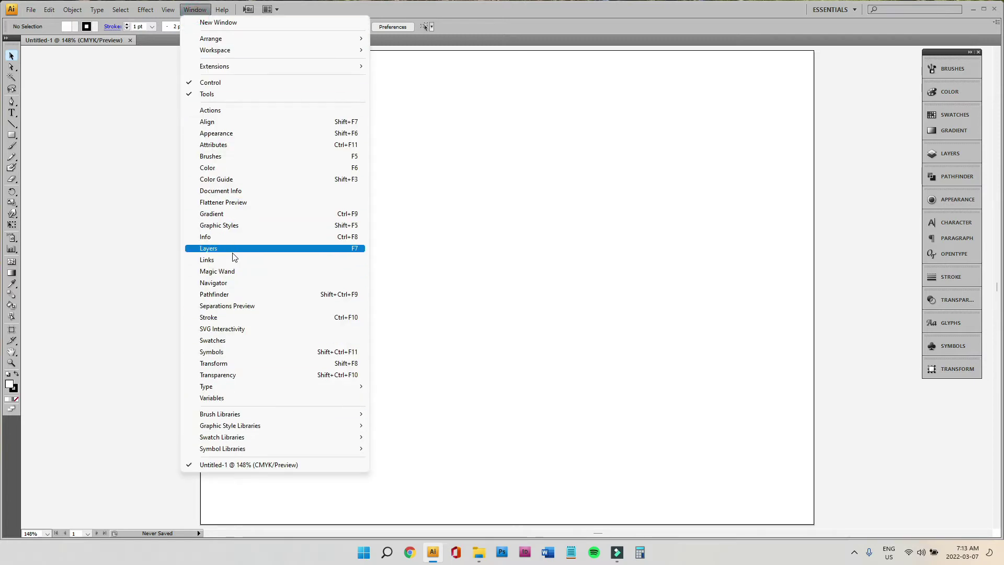
pyautogui.click(203, 12)
pyautogui.click(71, 10)
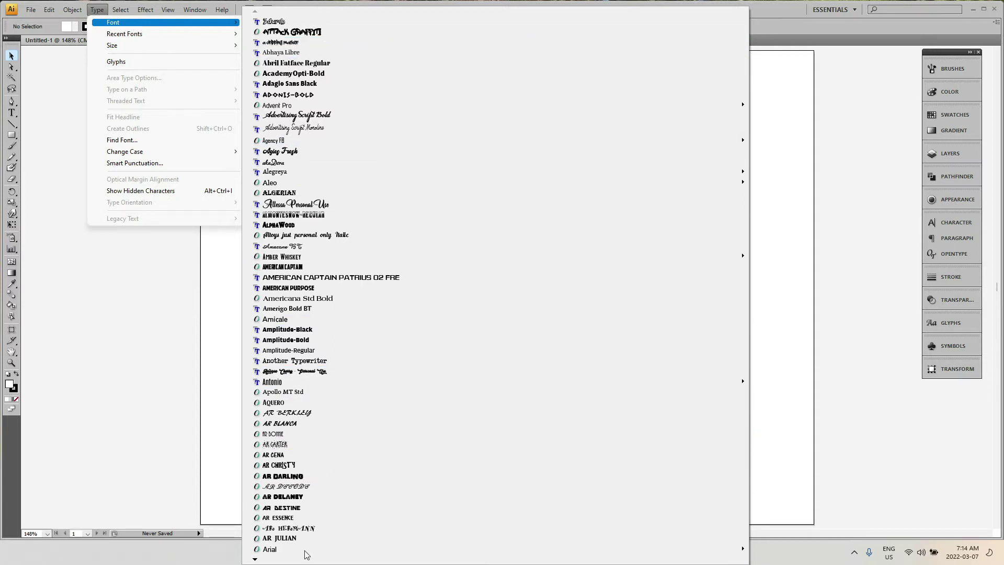
pyautogui.press('Escape')
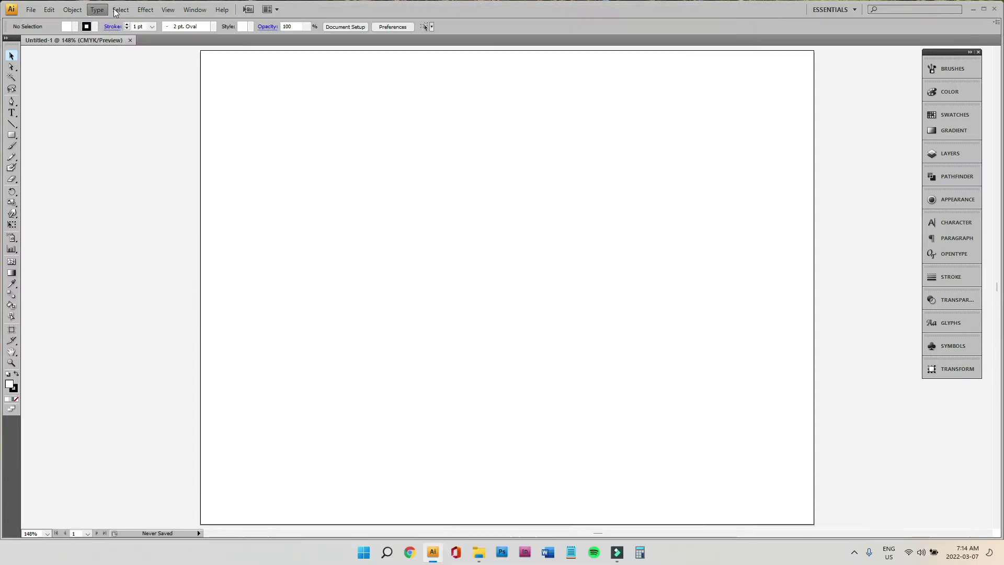
pyautogui.click(119, 10)
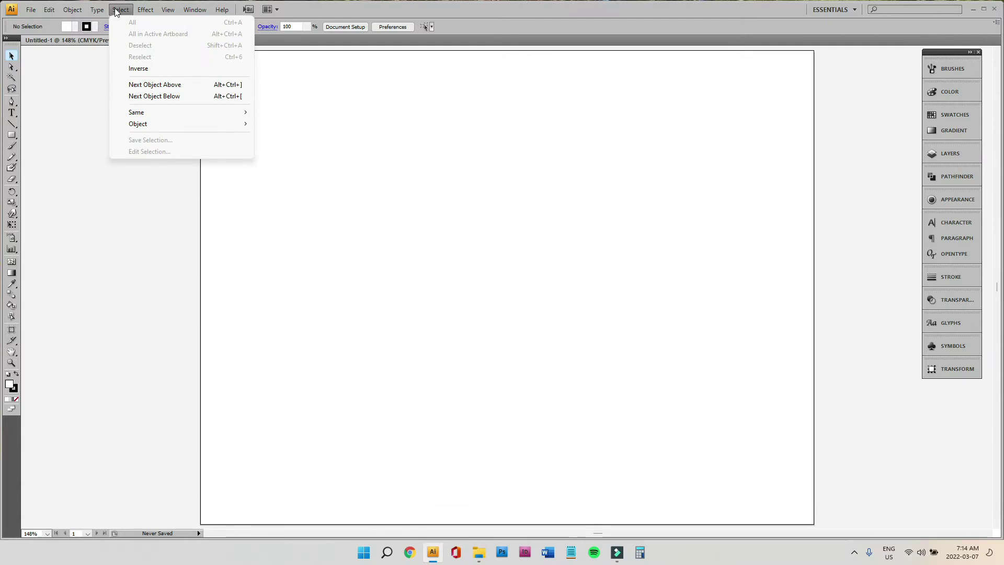
# Show the rulers and place their zero point at the artboard's top-left corner
pyautogui.moveTo(147, 11)
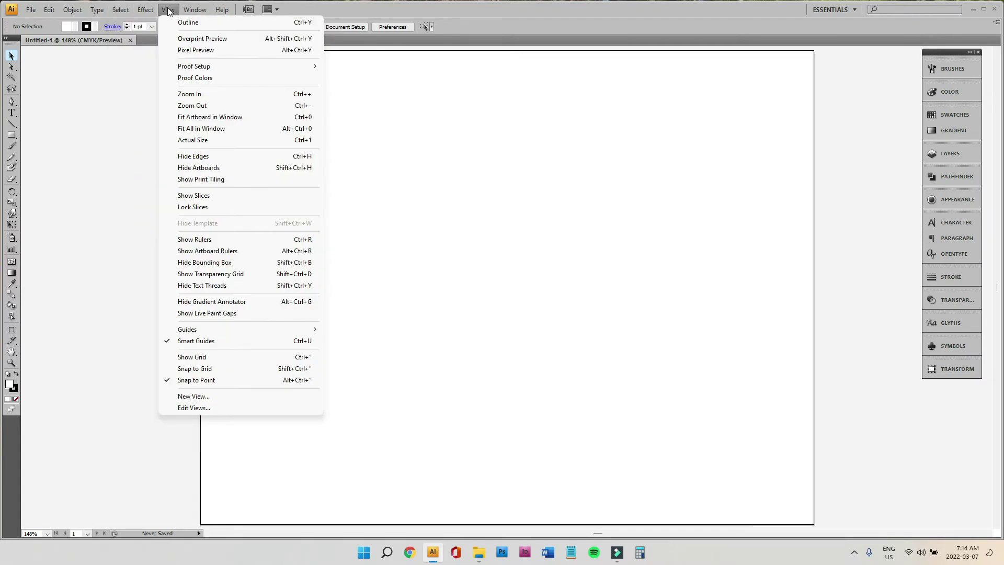
pyautogui.click(204, 239)
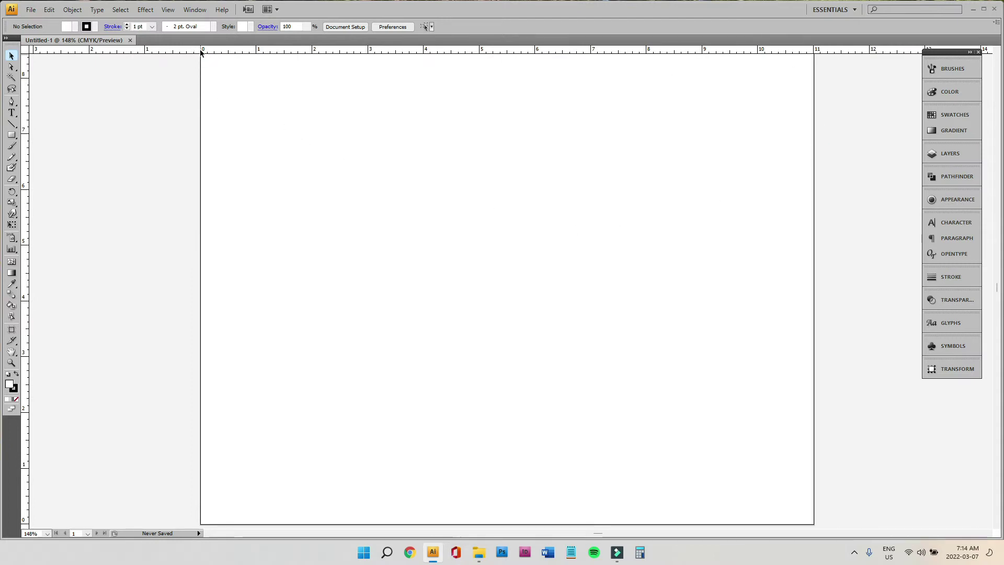
pyautogui.scroll(1, 220, 134)
pyautogui.scroll(1, 219, 134)
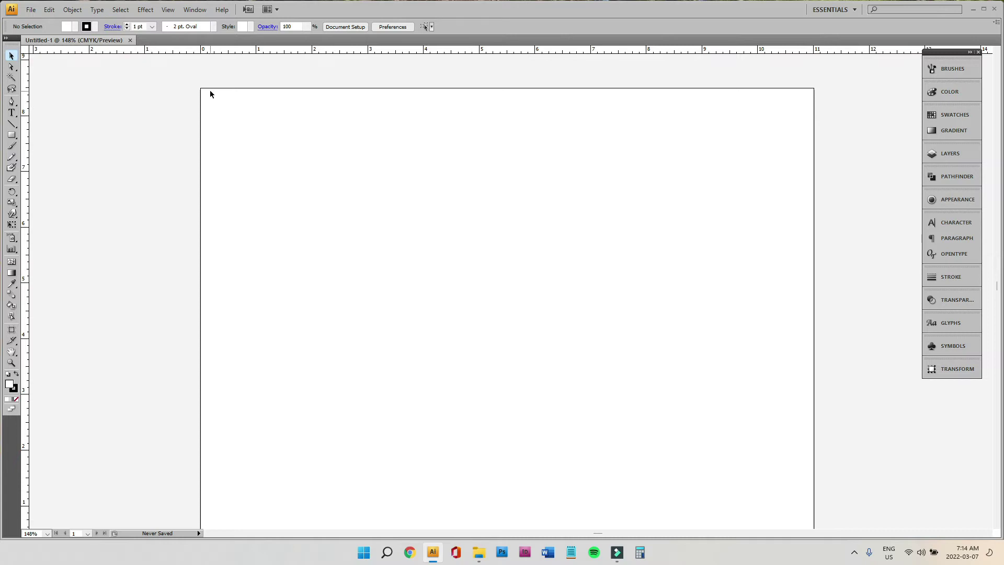
pyautogui.moveTo(25, 51); pyautogui.dragTo(201, 87)
# Place a horizontal guide about 1 inch below the artboard's top edge and hide the guides
pyautogui.moveTo(336, 52); pyautogui.dragTo(345, 142)
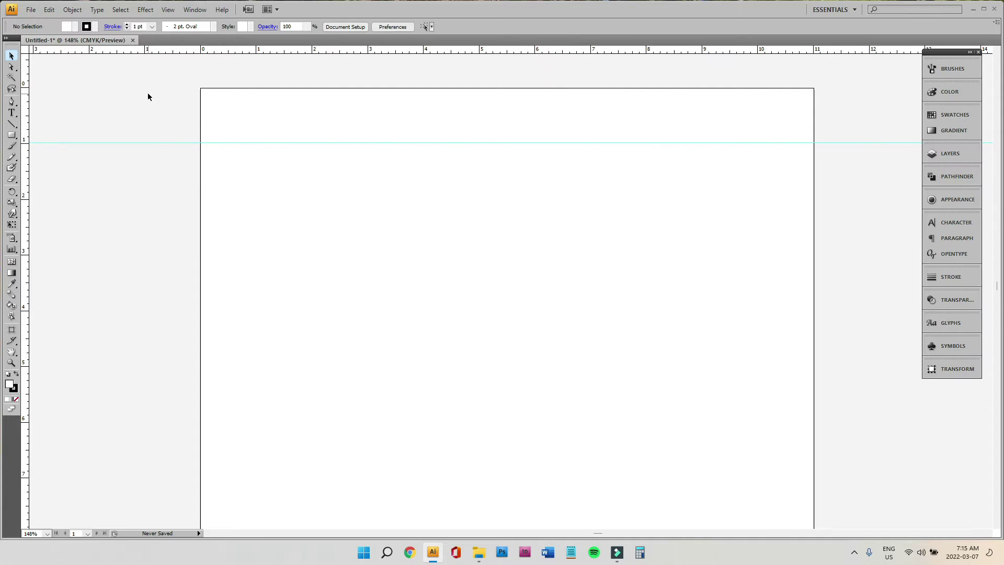
pyautogui.click(167, 10)
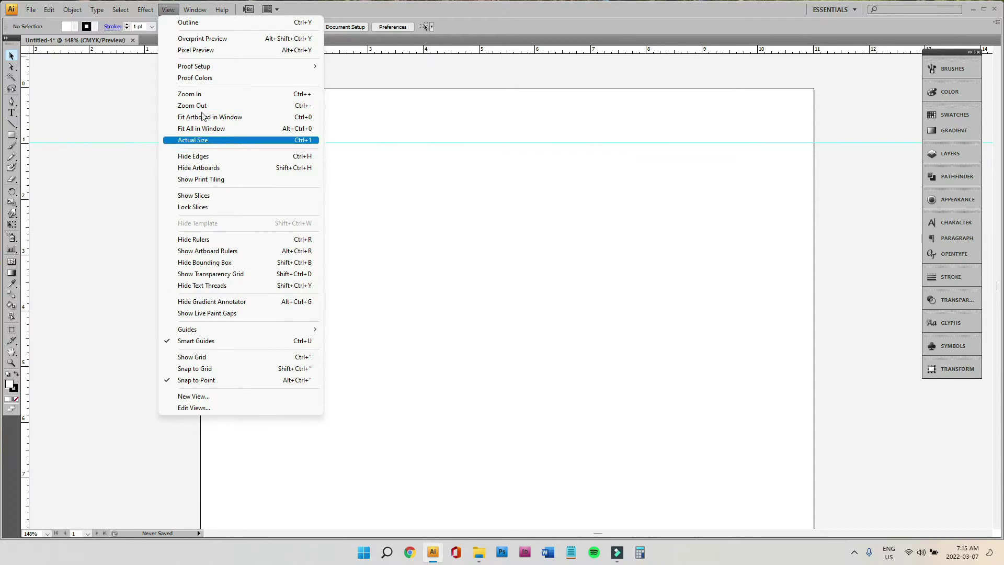
pyautogui.moveTo(193, 332)
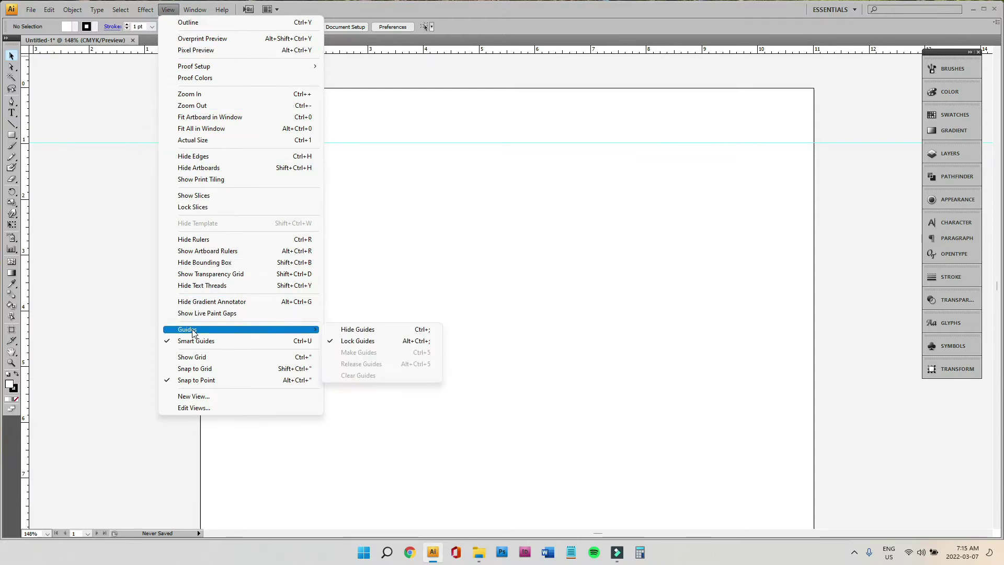
pyautogui.click(362, 331)
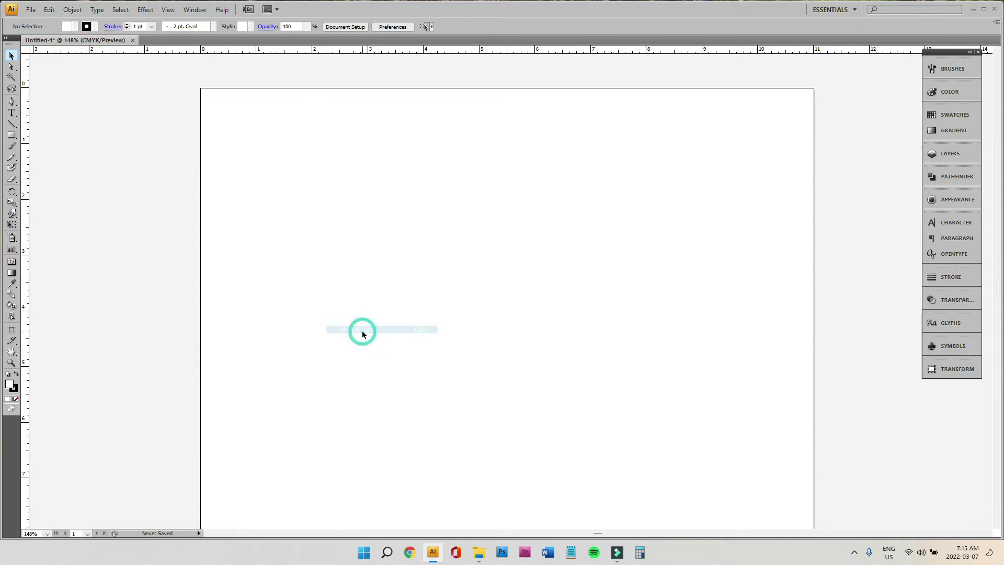
# Switch to the Convert Anchor Point tool and back to the Pen tool
pyautogui.click(16, 106)
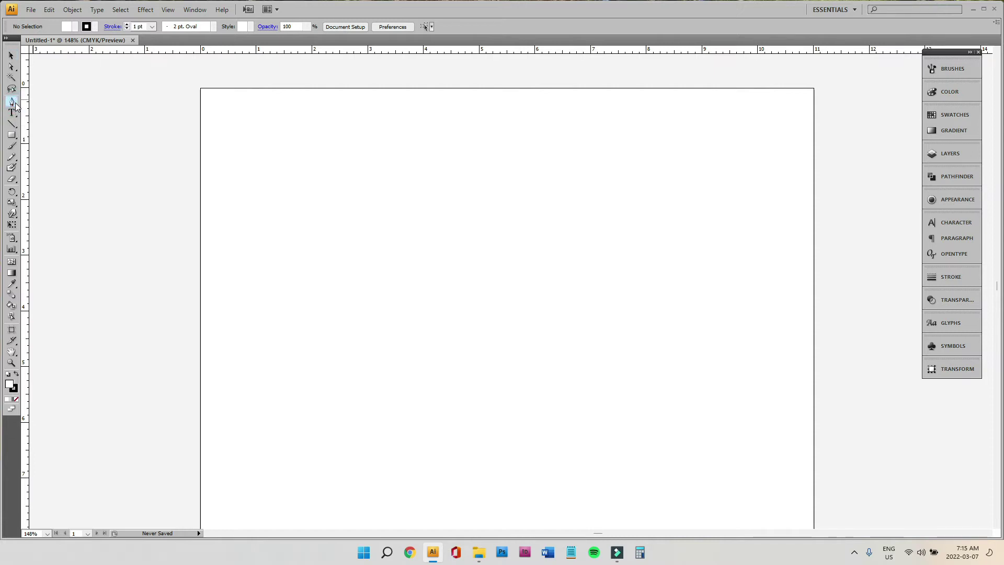
pyautogui.click(16, 106)
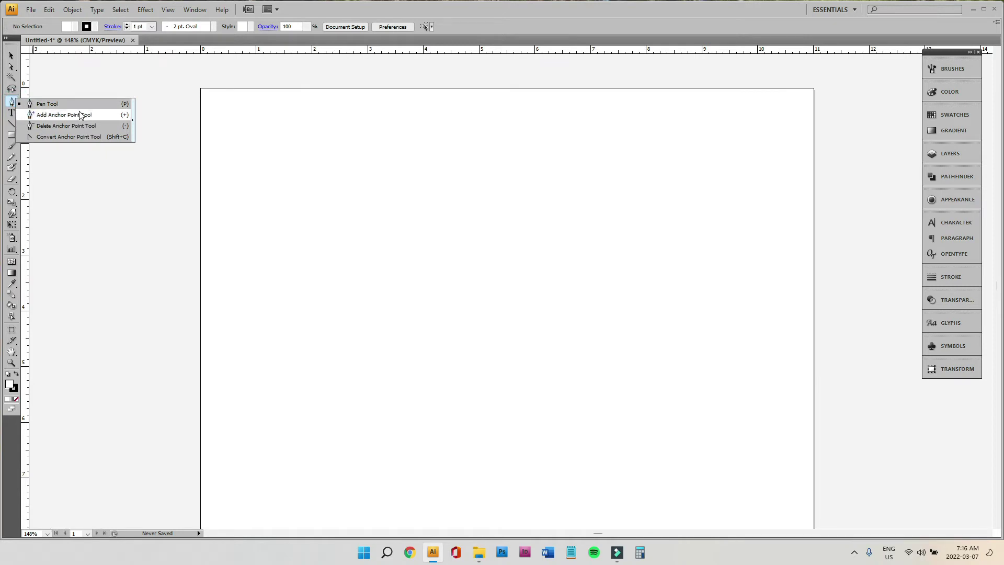
pyautogui.click(88, 138)
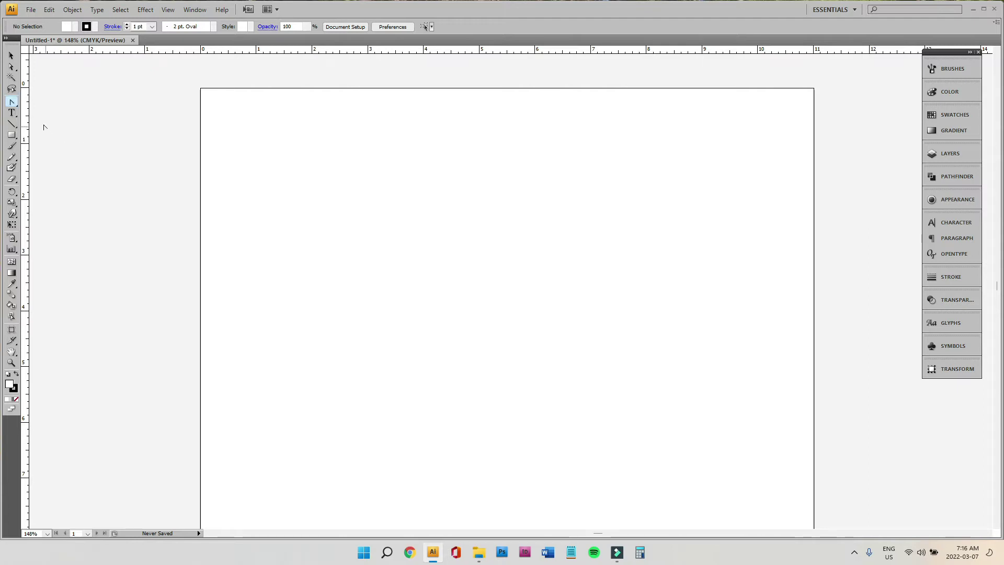
pyautogui.click(16, 106)
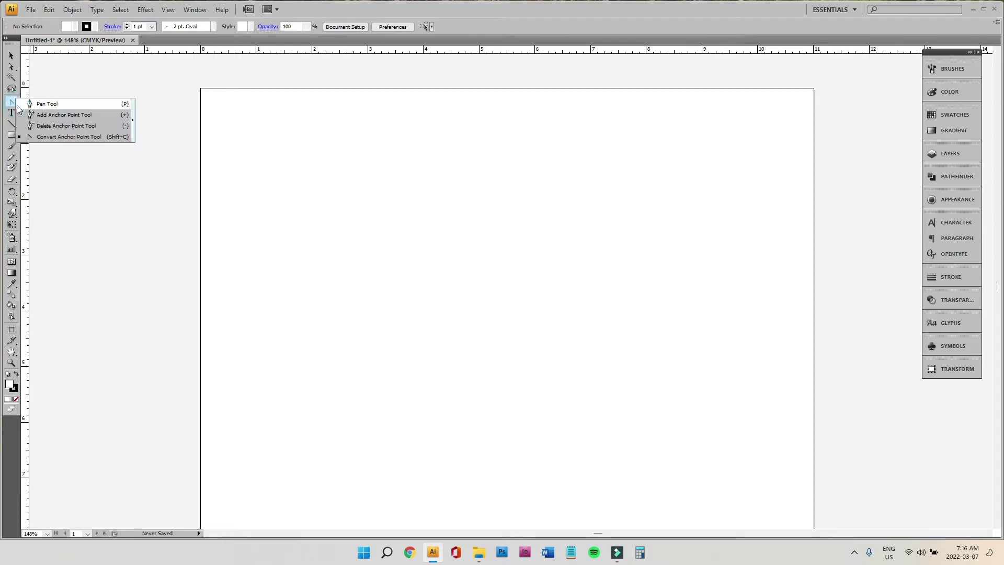
pyautogui.click(38, 106)
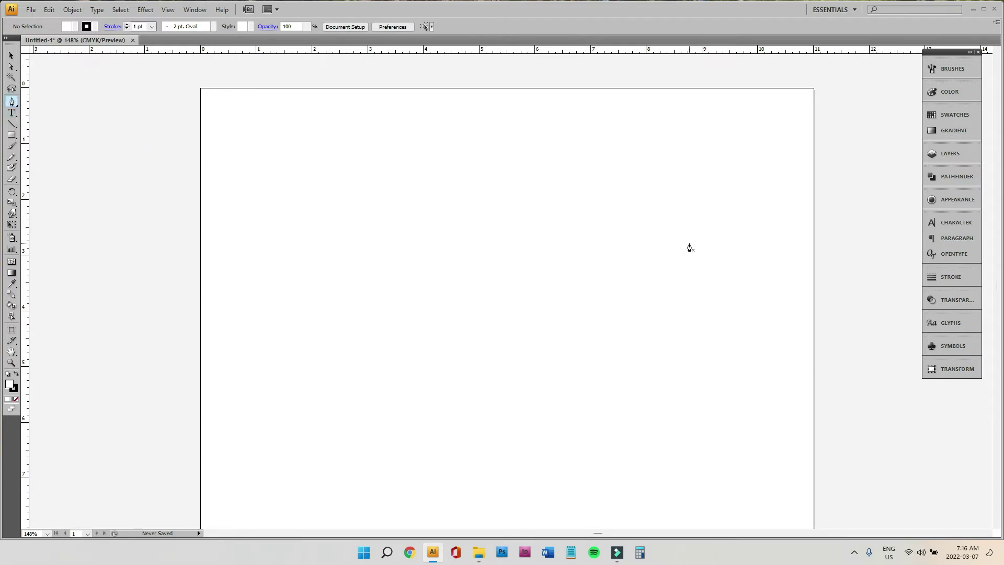
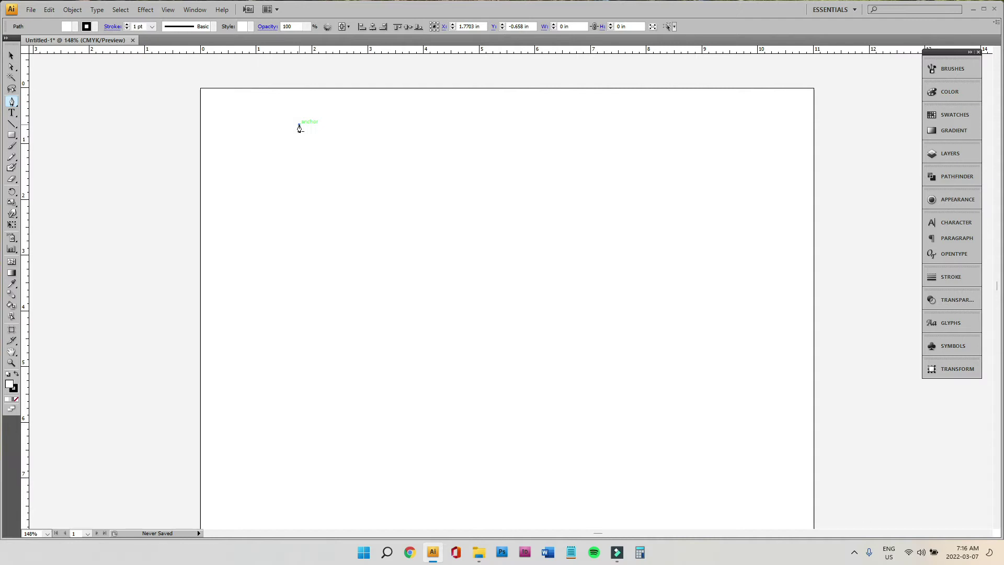
# Finish a nearly horizontal straight Pen path near the artboard's top edge, ending at about X 10.32 in, and delete it
pyautogui.click(775, 129)
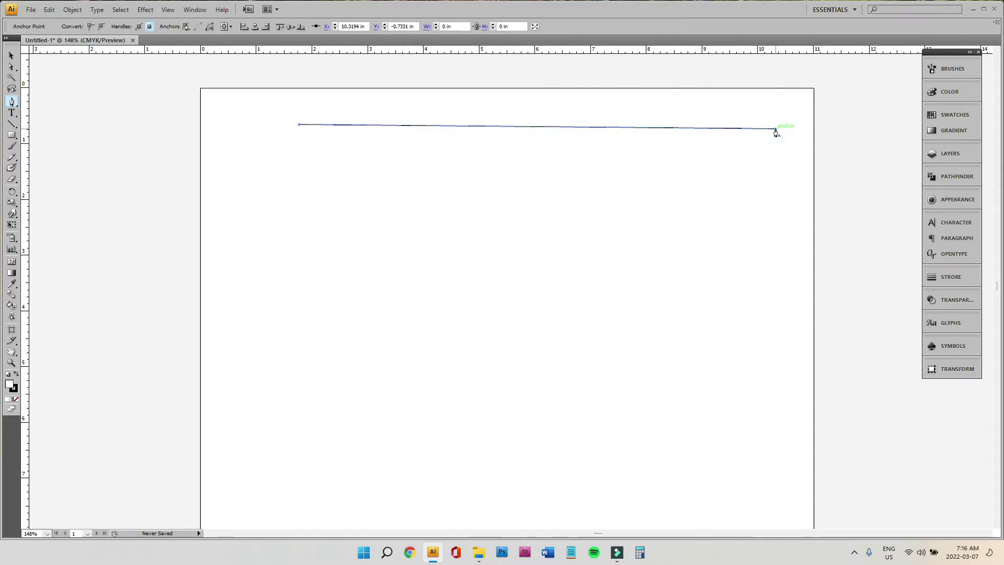
pyautogui.press('Delete')
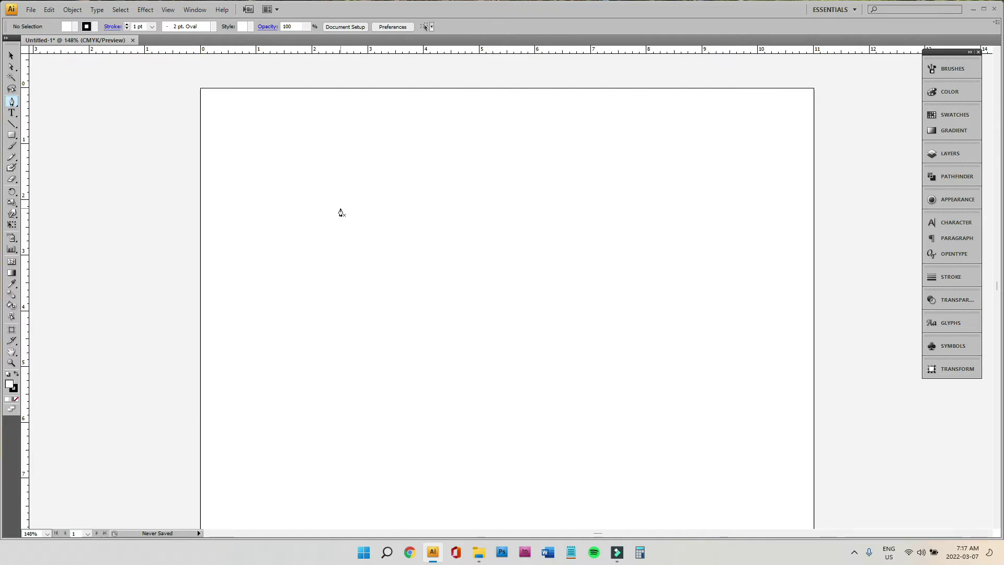
# Draw a closed rectangle about 2.74 in wide and 2.13 in high near the artboard's top edge with the Pen tool
pyautogui.click(471, 118)
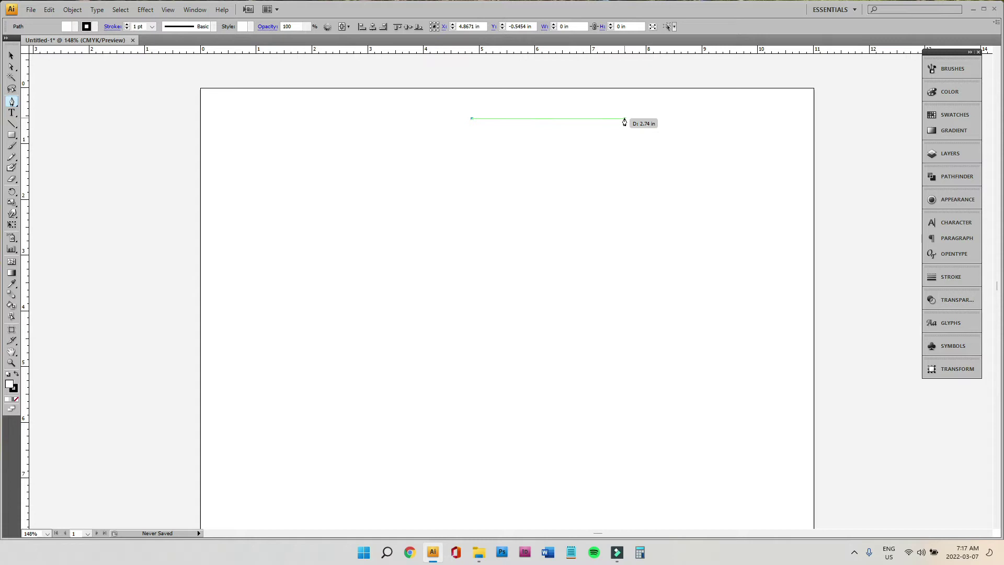
pyautogui.click(624, 120)
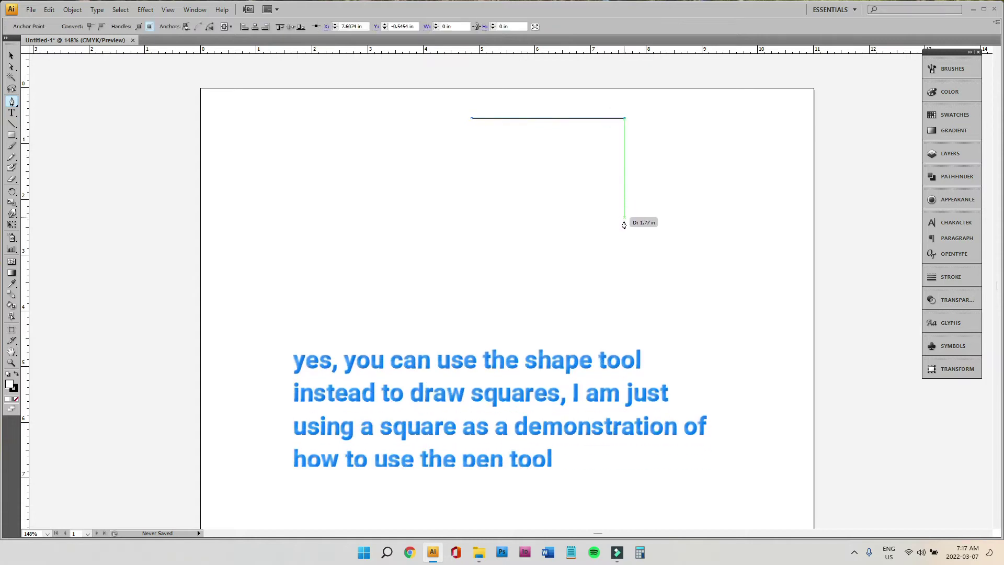
pyautogui.click(624, 238)
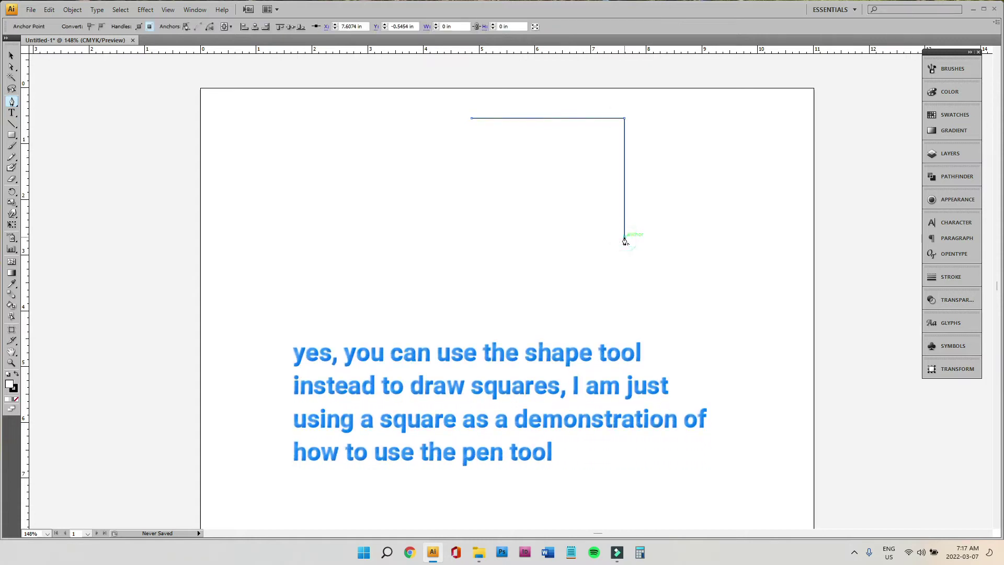
pyautogui.click(472, 237)
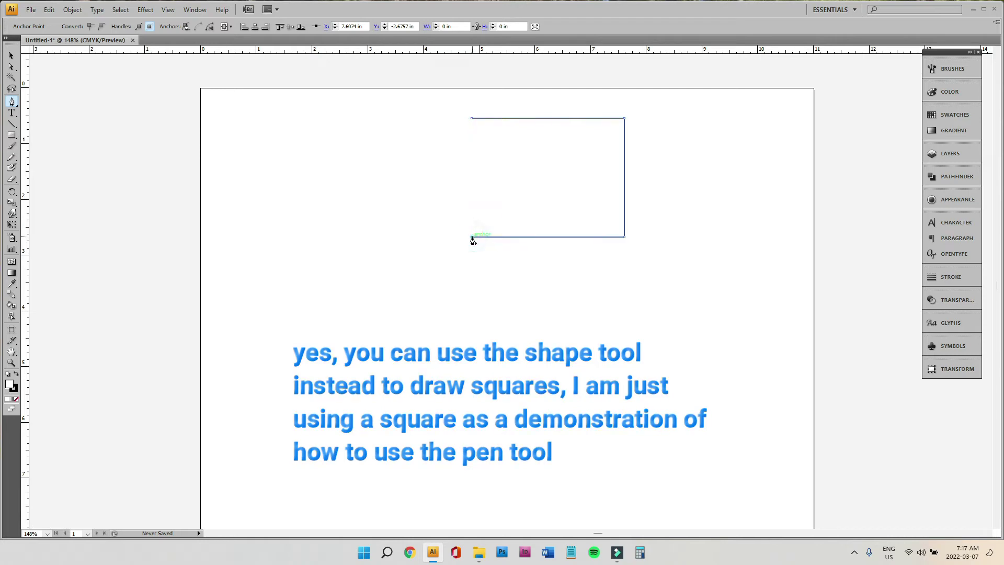
pyautogui.click(472, 120)
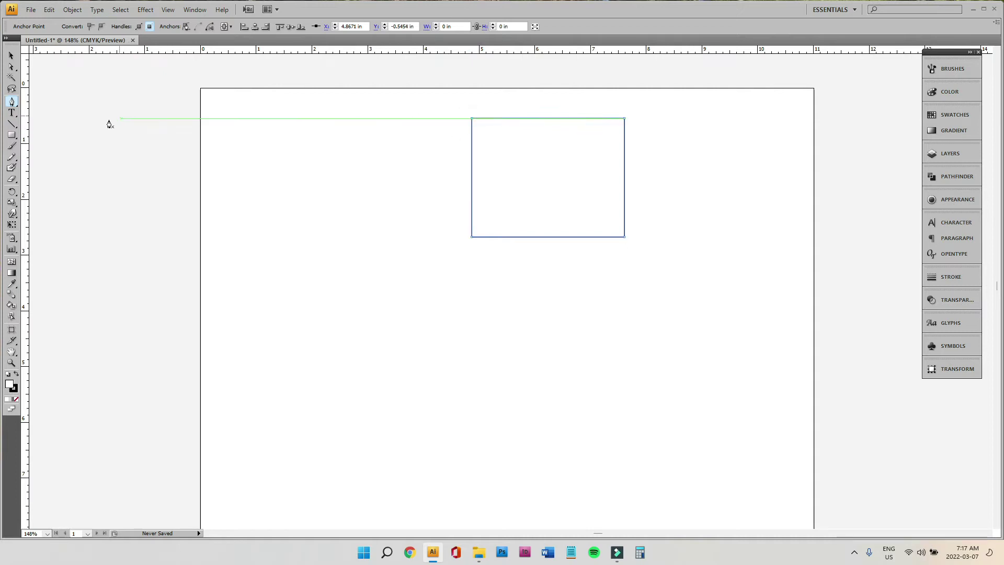
# Fill the rectangle with a green of about C 84, M 26, Y 100, K 14 using the Color Picker
pyautogui.click(10, 57)
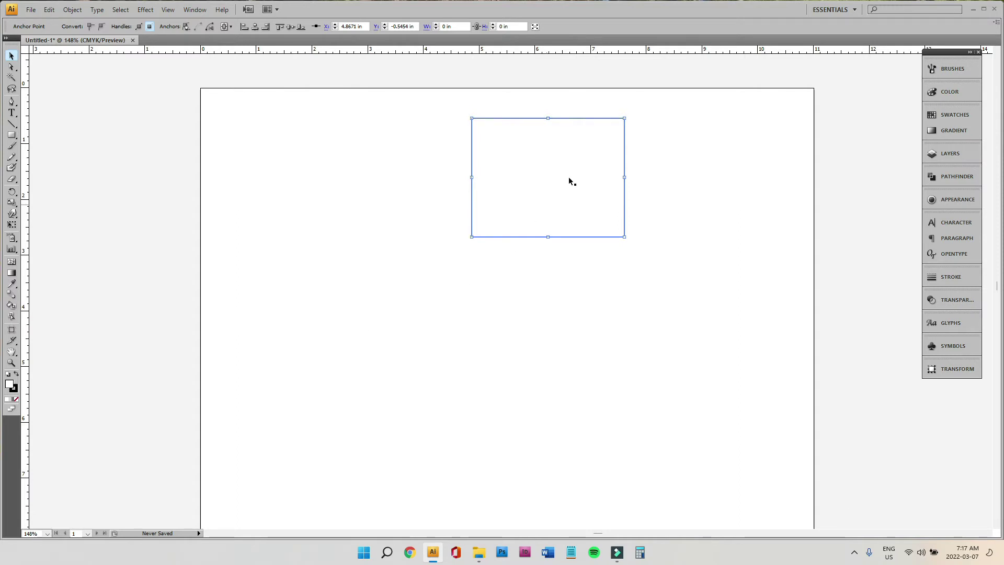
pyautogui.click(944, 94)
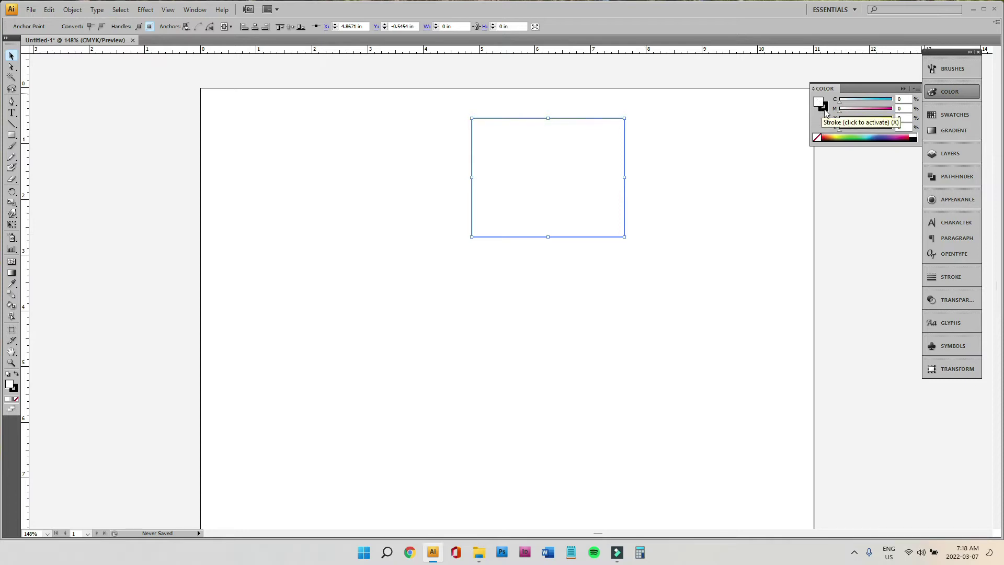
pyautogui.click(824, 110)
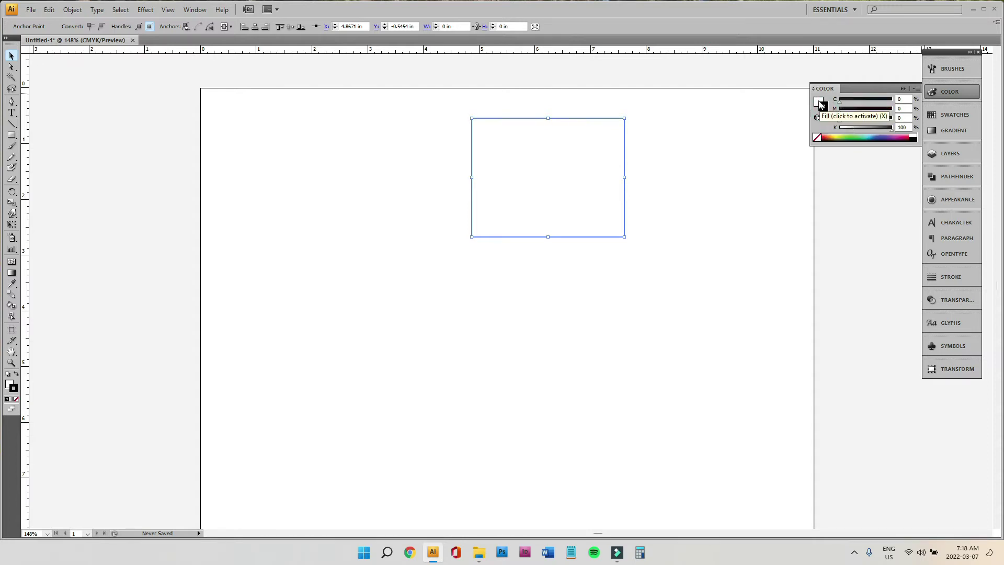
pyautogui.click(819, 103)
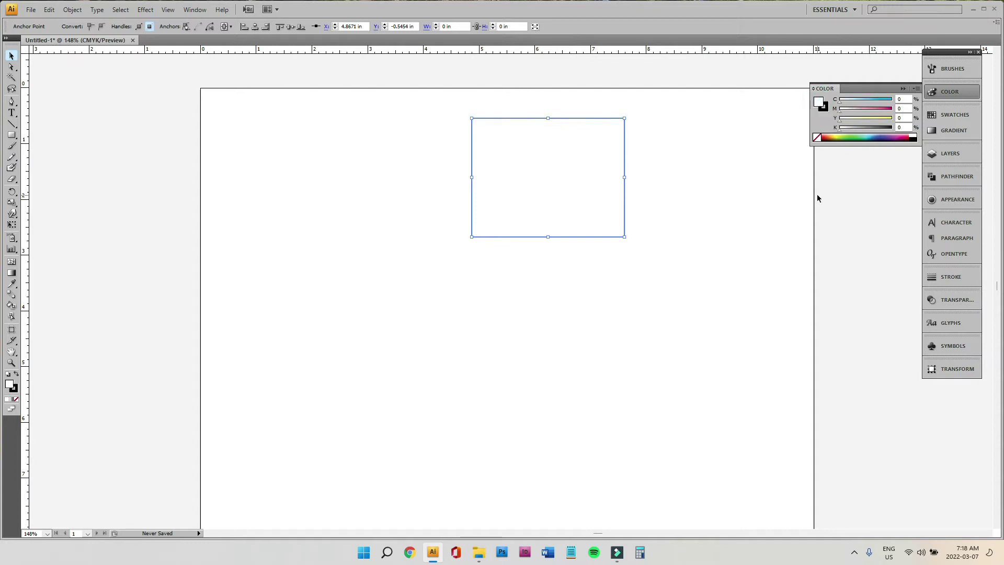
pyautogui.doubleClick(820, 104)
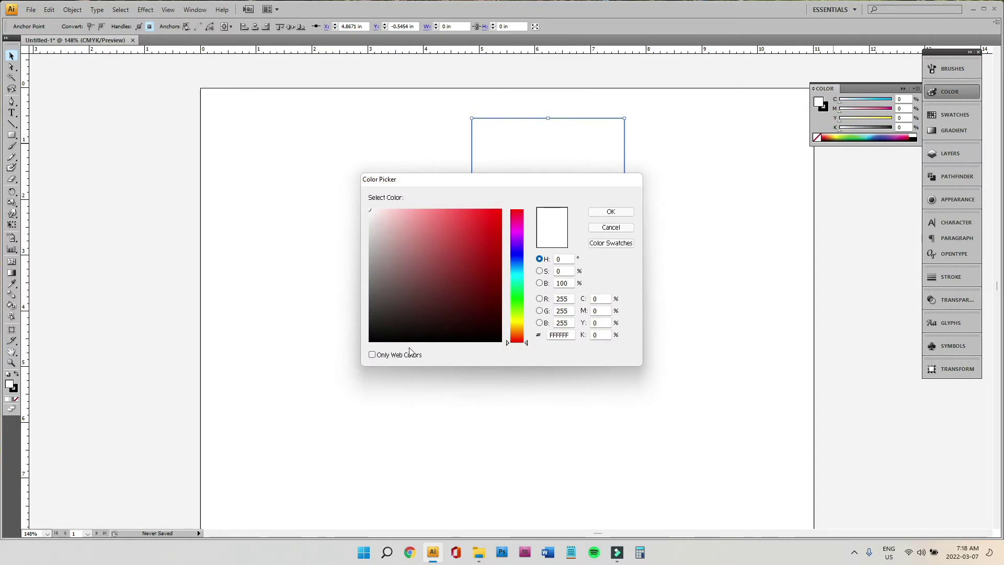
pyautogui.click(517, 301)
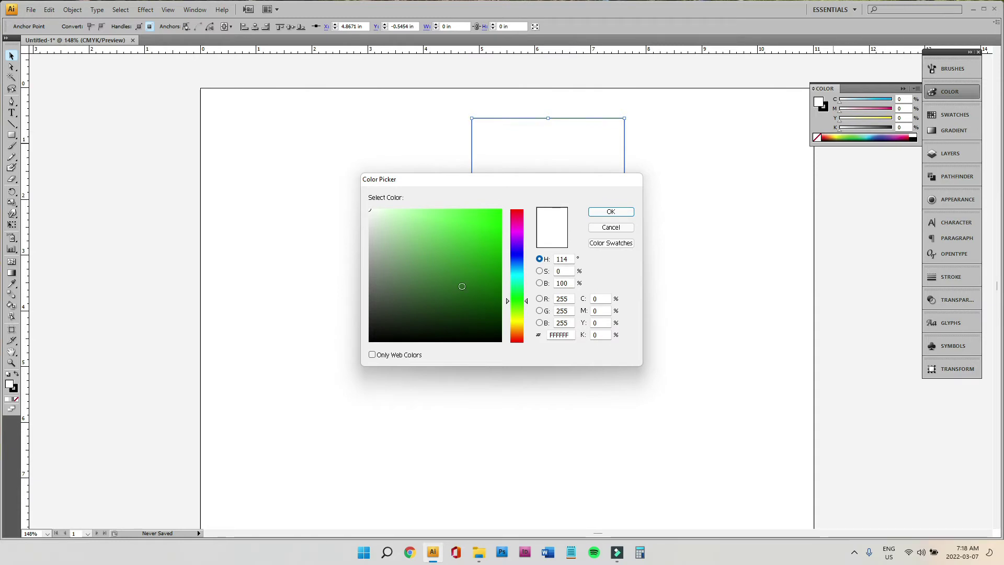
pyautogui.click(475, 293)
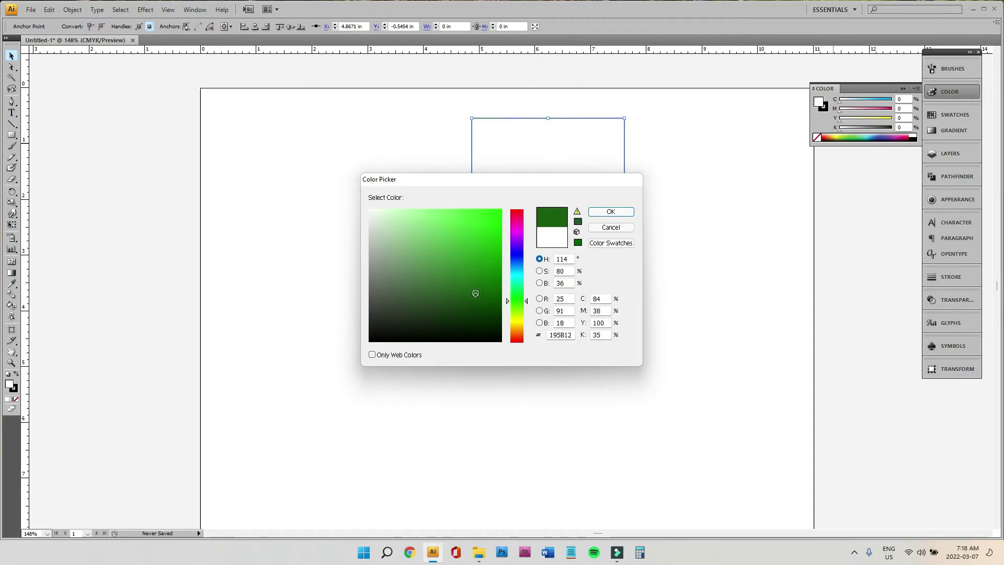
pyautogui.click(473, 276)
pyautogui.click(624, 212)
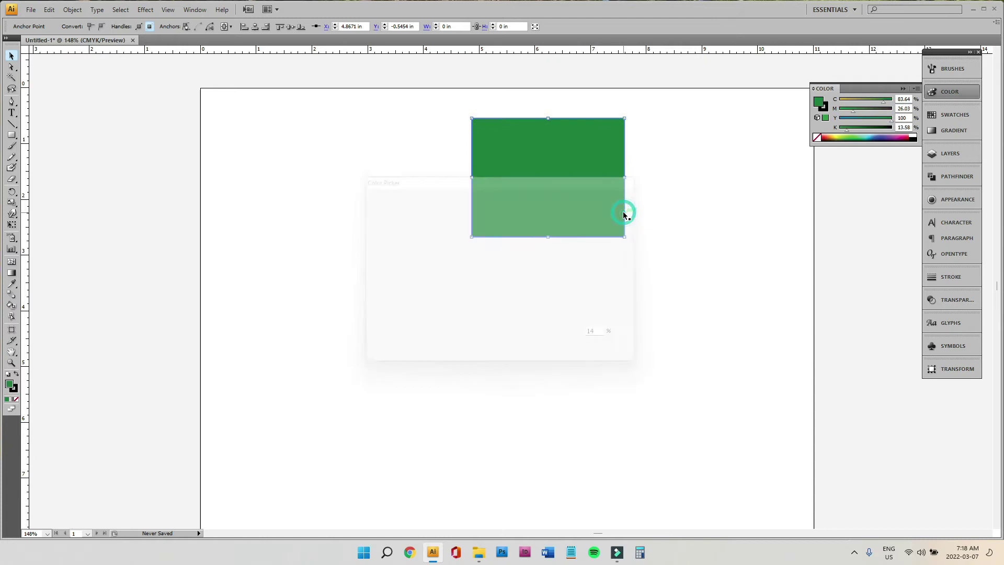
# Set the rectangle's stroke to None and make the fill the active color again
pyautogui.click(824, 109)
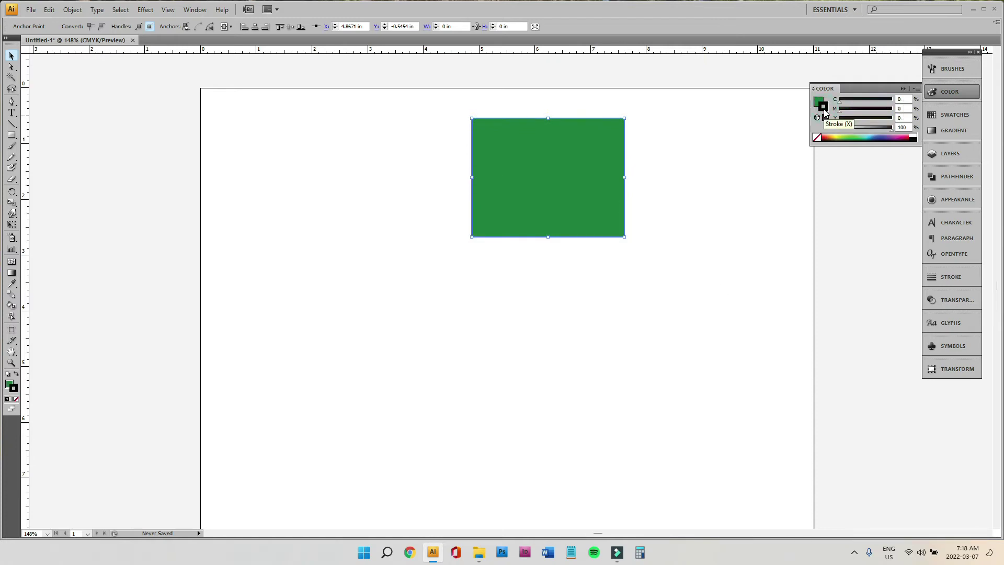
pyautogui.click(817, 138)
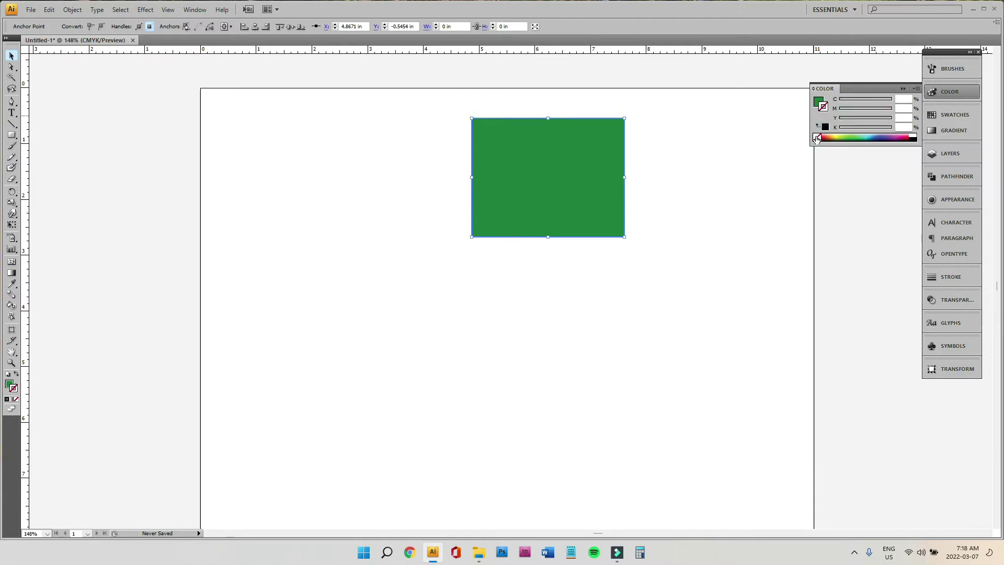
pyautogui.click(821, 103)
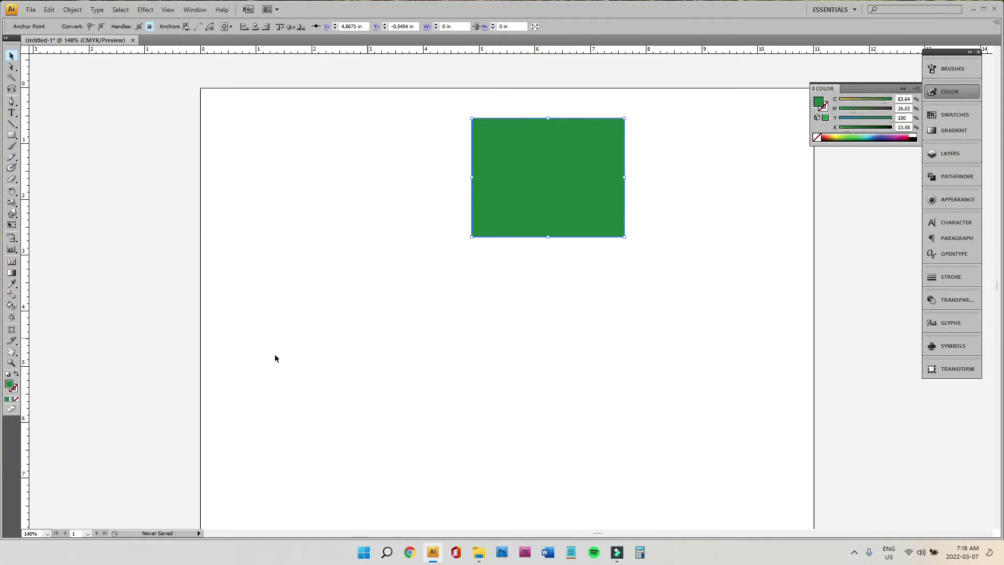
# Swap the rectangle's fill and stroke colors back and forth, finishing with the green fill, no stroke and nothing selected
pyautogui.click(16, 374)
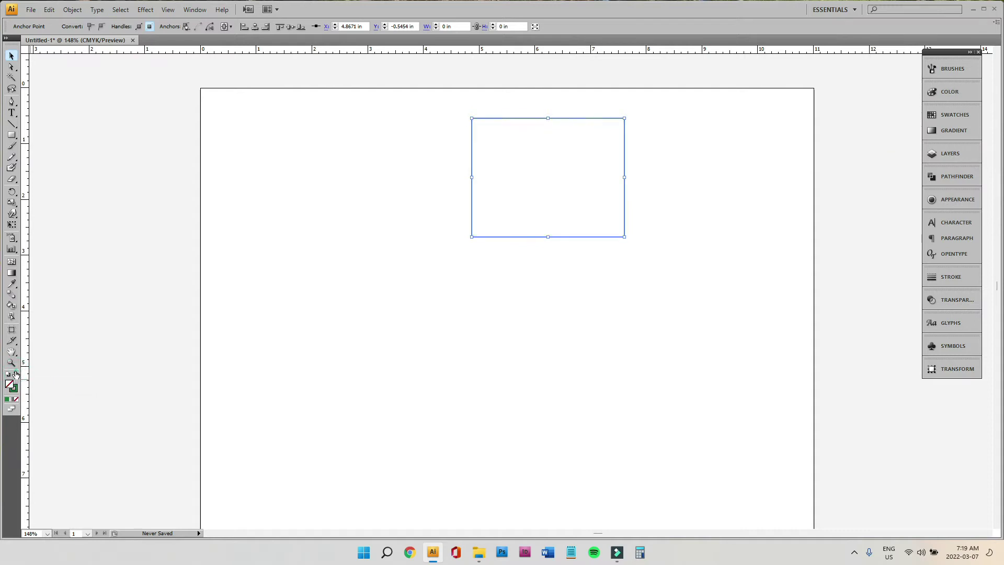
pyautogui.click(16, 374)
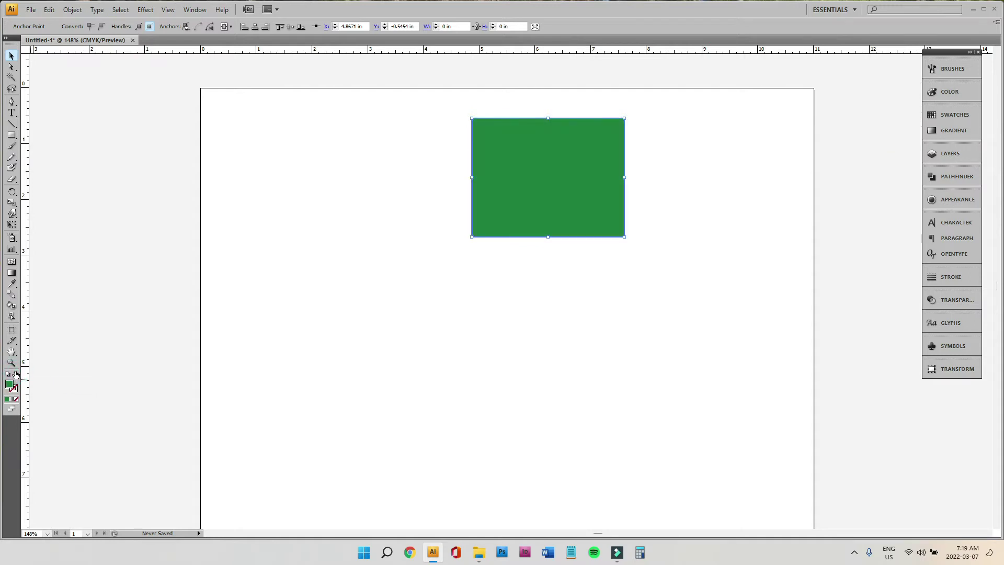
pyautogui.click(15, 374)
pyautogui.click(635, 363)
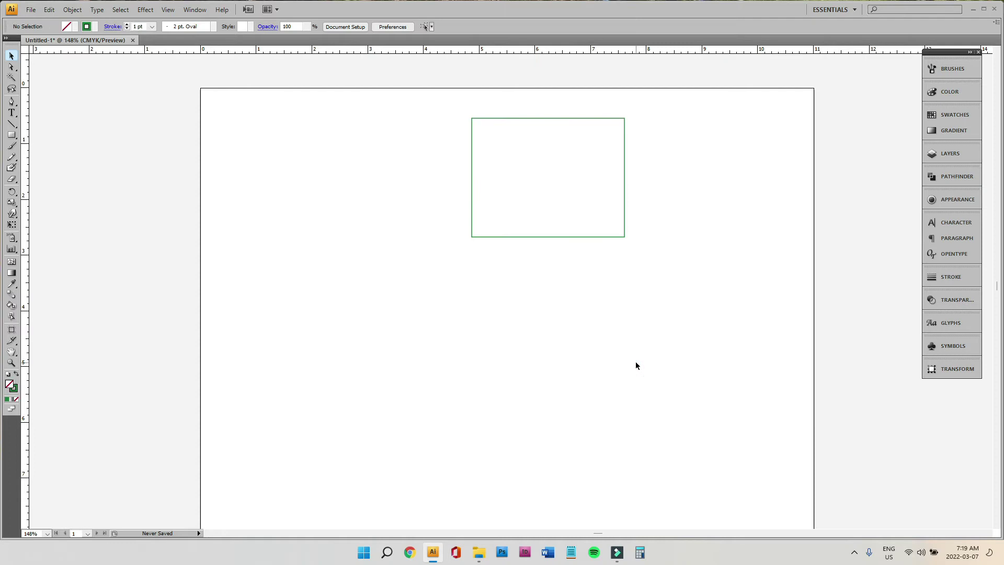
pyautogui.click(517, 235)
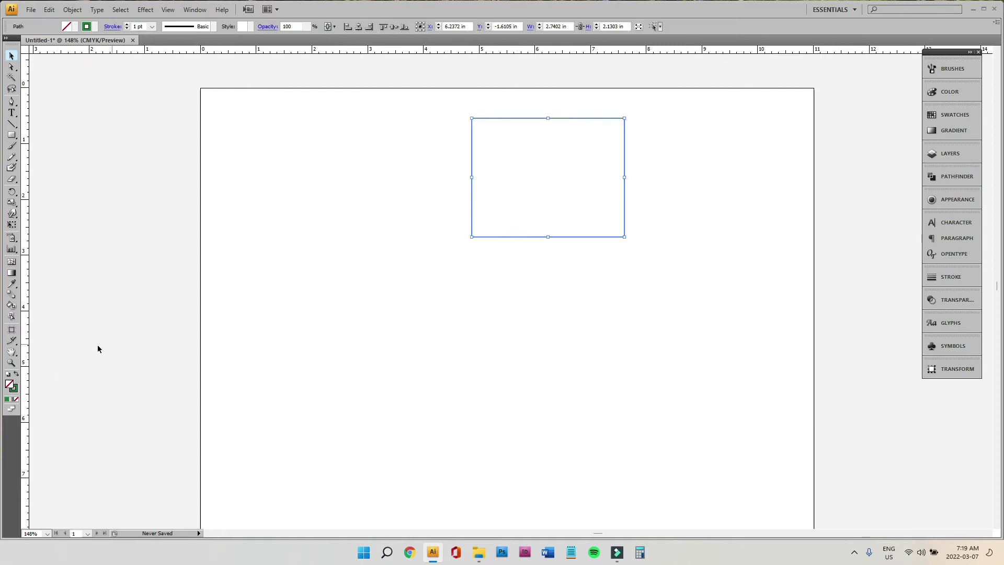
pyautogui.click(15, 375)
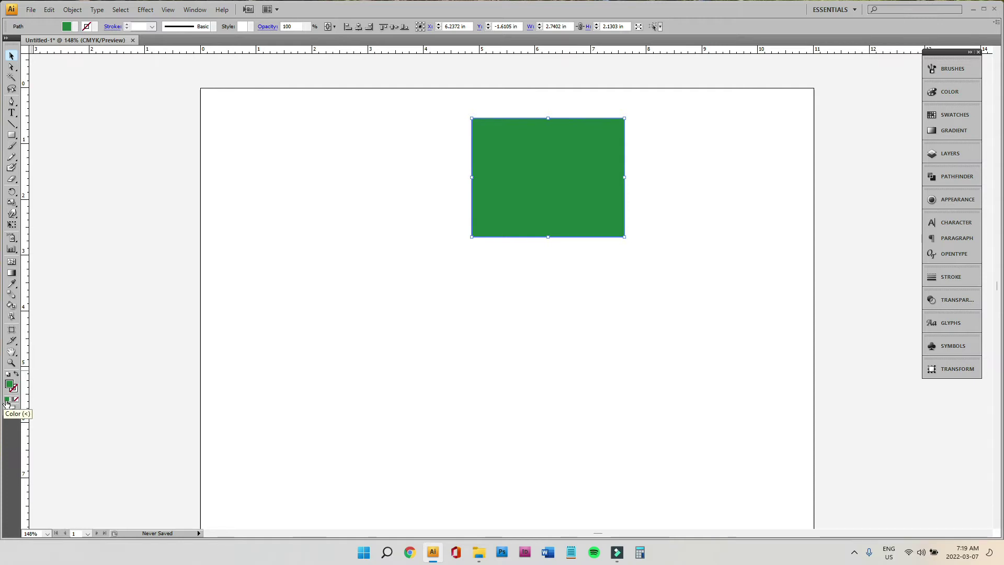
pyautogui.click(692, 376)
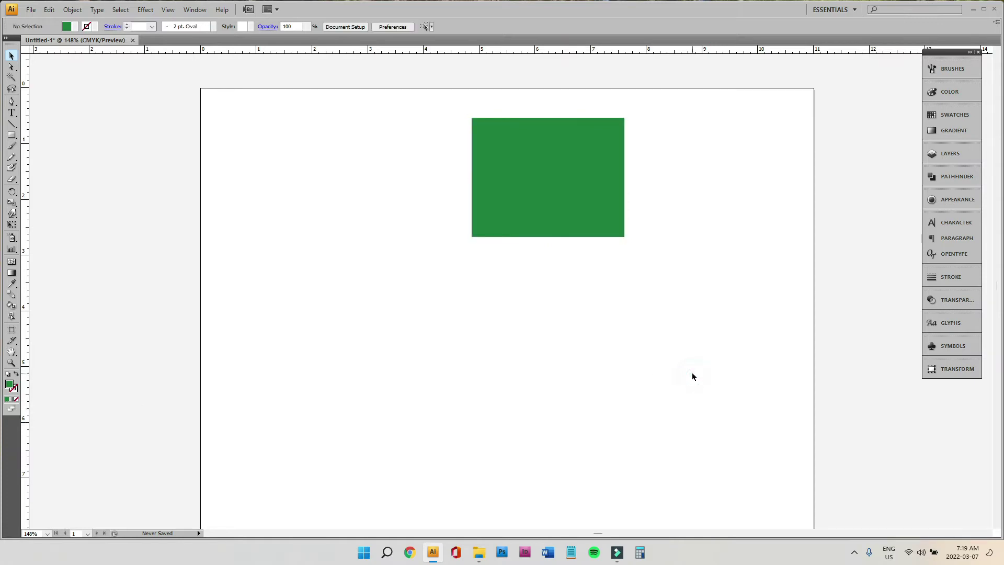
pyautogui.click(952, 92)
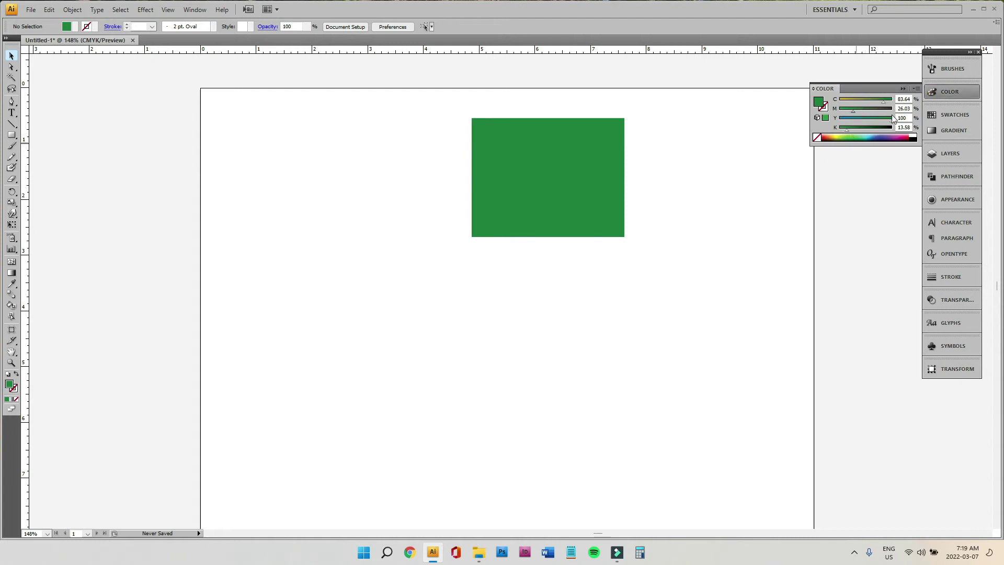
pyautogui.click(561, 296)
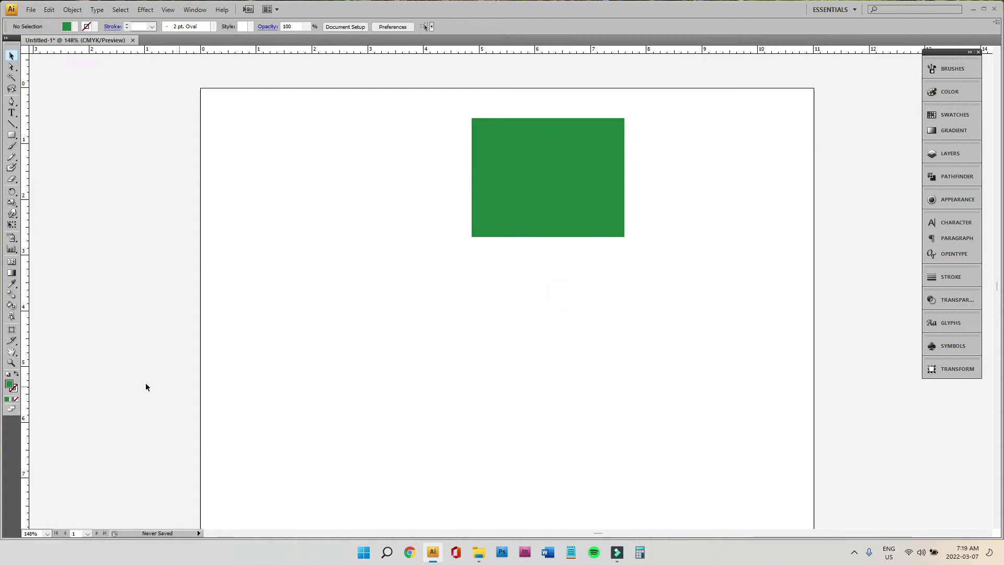
pyautogui.click(547, 199)
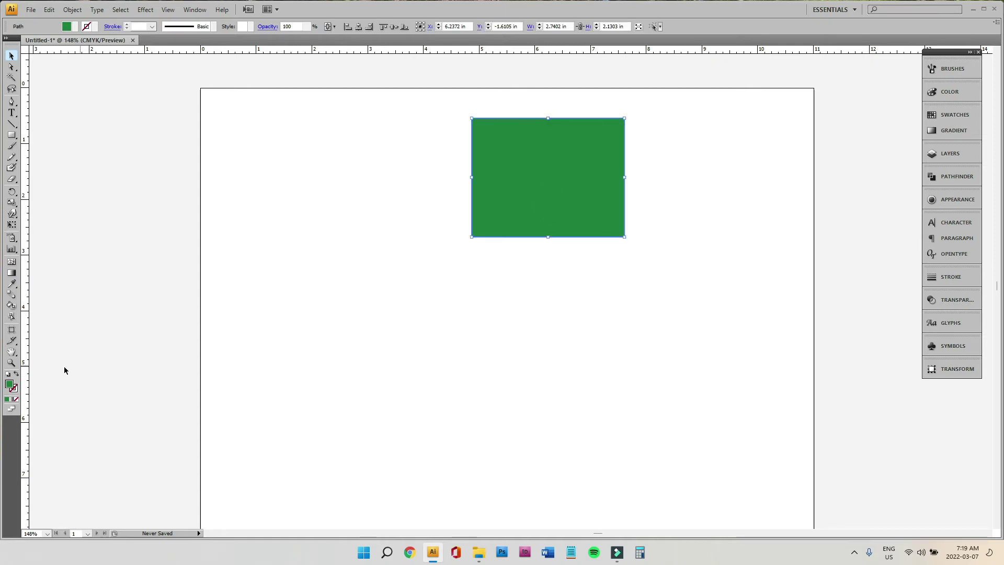
pyautogui.click(17, 375)
pyautogui.click(17, 375)
pyautogui.click(500, 389)
# Move the green rectangle near the artboard's top-left corner and delete it
pyautogui.moveTo(596, 202)
pyautogui.mouseDown()
pyautogui.moveTo(330, 217)
pyautogui.moveTo(326, 181)
pyautogui.moveTo(341, 186)
pyautogui.mouseUp()
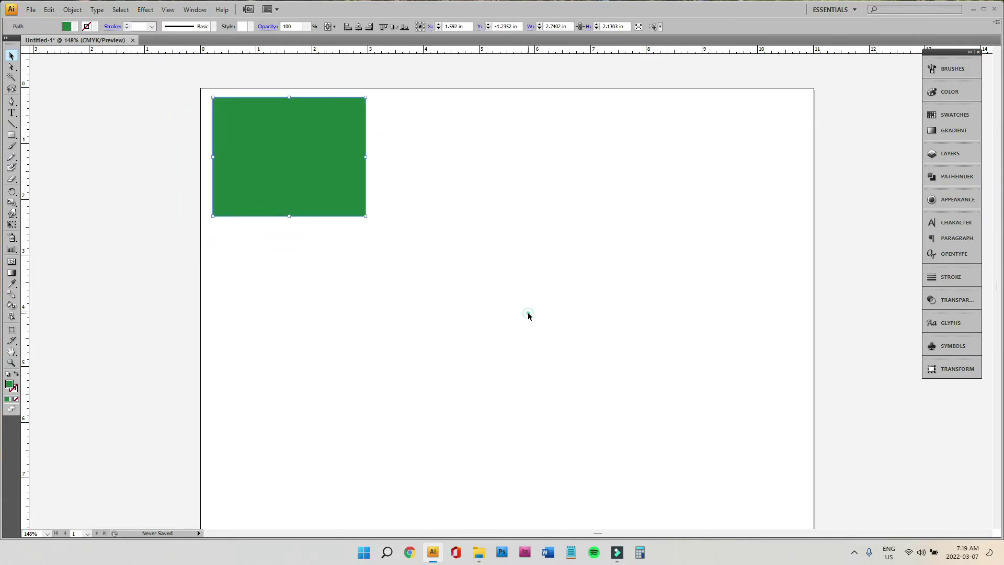
pyautogui.click(301, 133)
pyautogui.press('Delete')
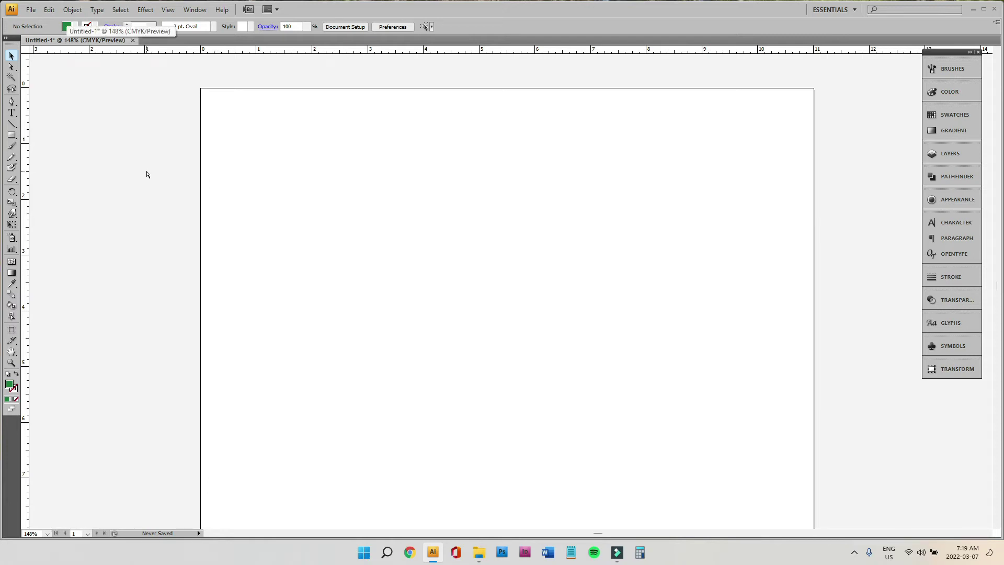
# Undo the deletion of the green rectangle and redo it
pyautogui.hotkey('ctrl', 'z')
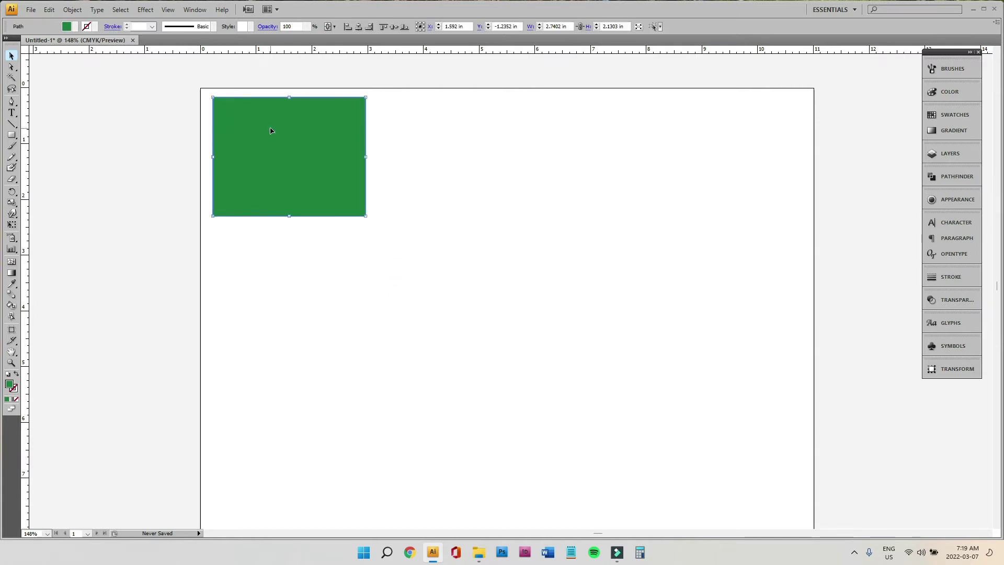
pyautogui.hotkey('ctrl', 'shift', 'z')
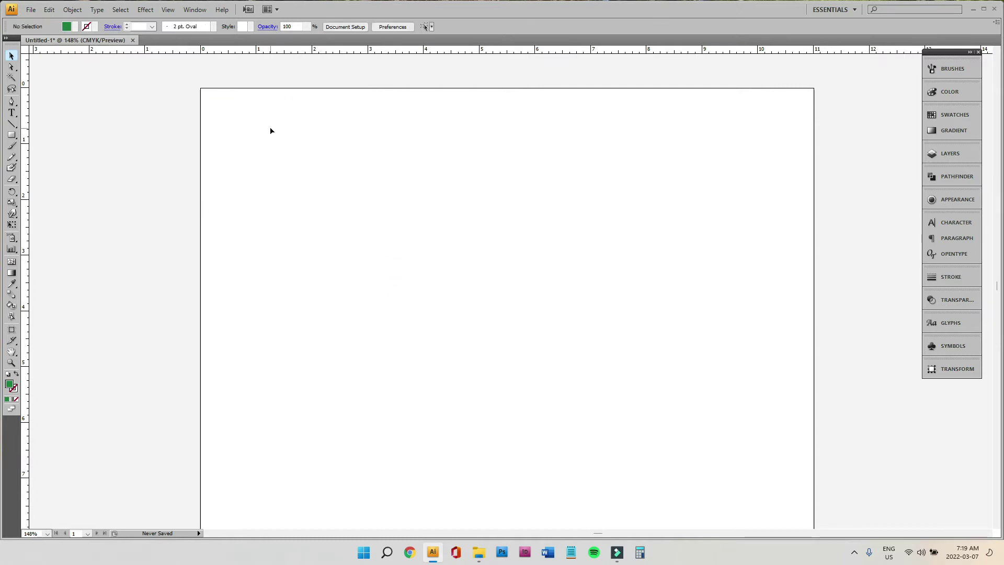
pyautogui.click(172, 148)
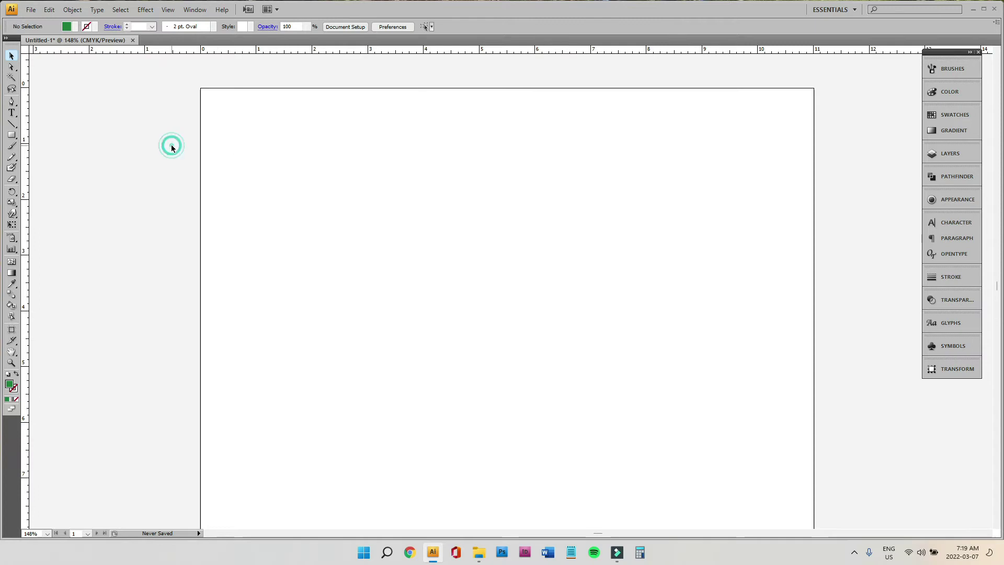
# Place the 090421-brabant-5 JPG from the Draft Horse folder into the untitled document as a linked image
pyautogui.click(30, 10)
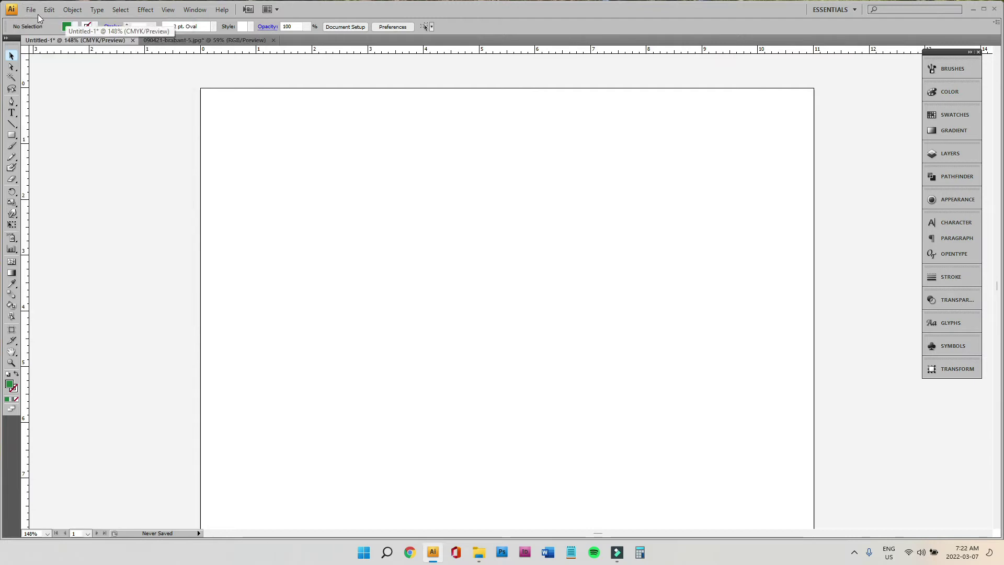
pyautogui.click(33, 10)
pyautogui.click(52, 208)
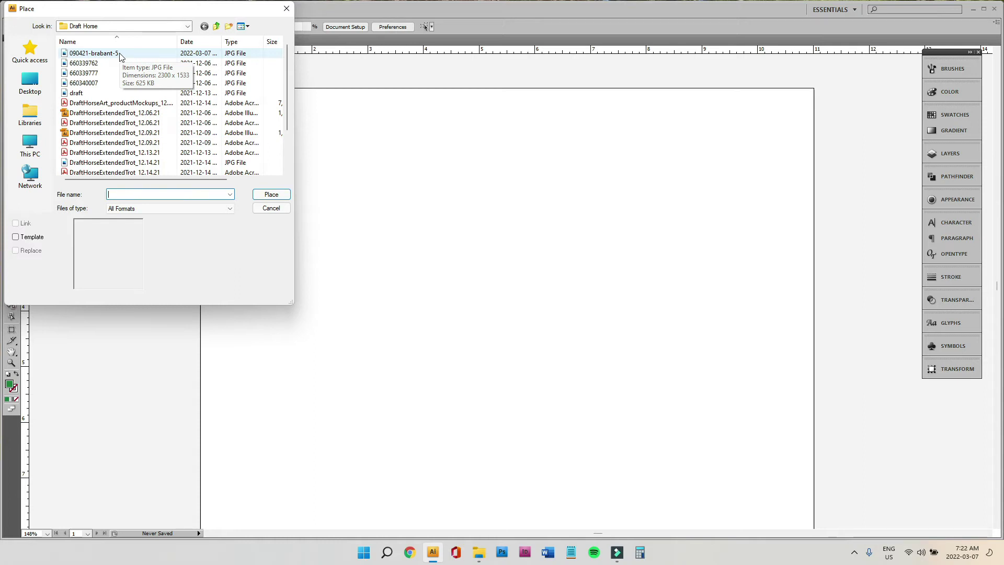
pyautogui.click(120, 54)
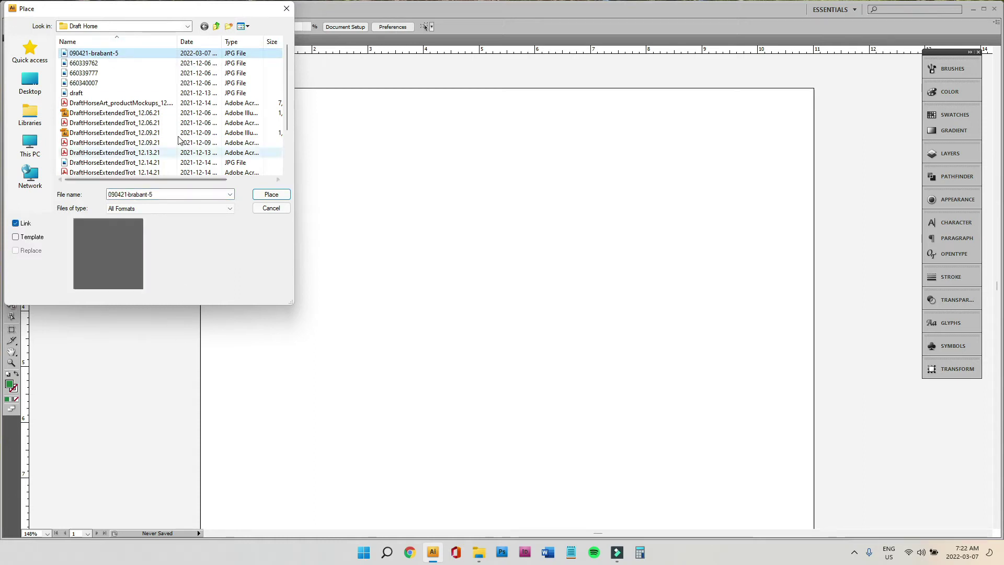
pyautogui.click(271, 194)
pyautogui.press('Return')
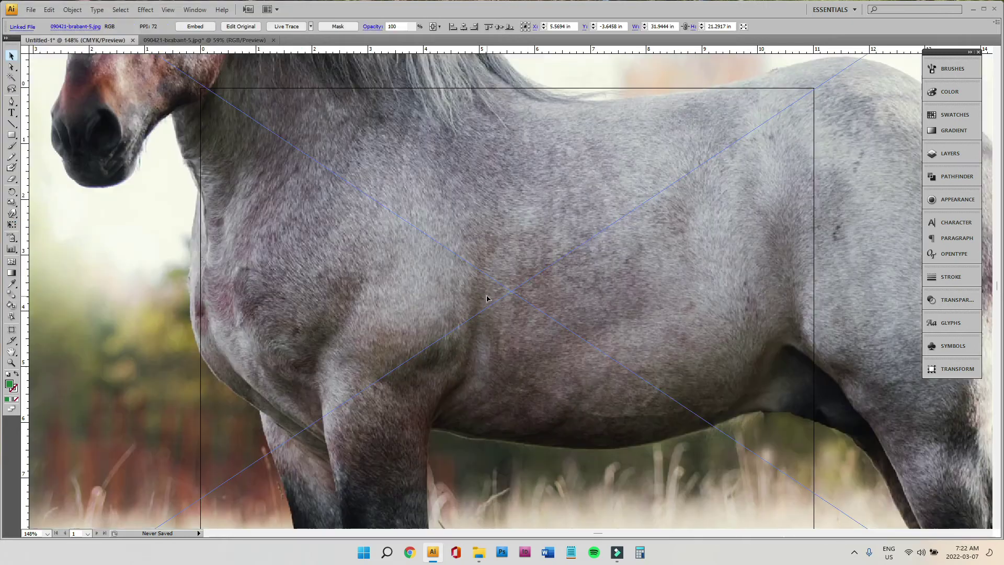
# Close the separately opened 090421-brabant-5.jpg document without saving its changes
pyautogui.click(238, 40)
pyautogui.click(273, 40)
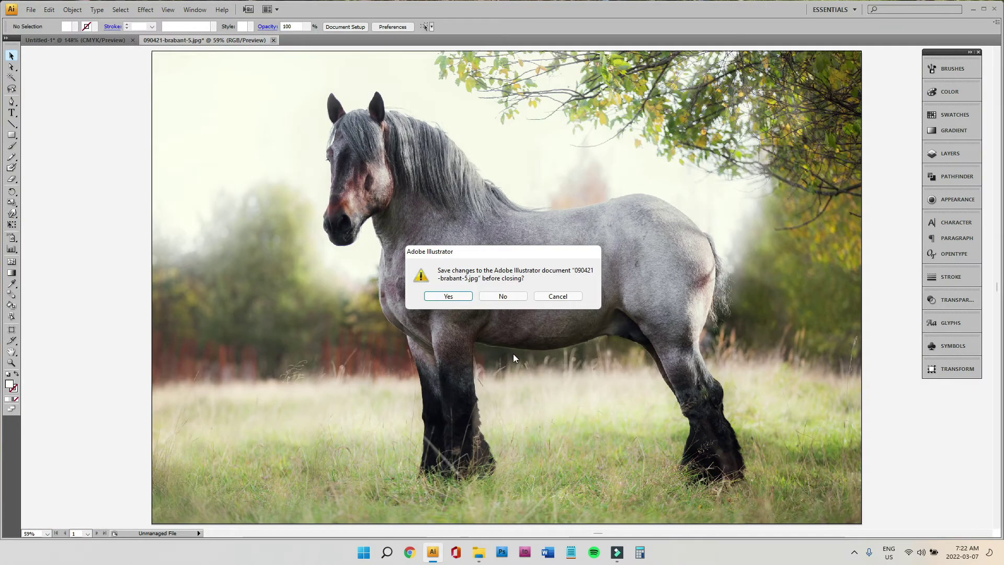
pyautogui.click(507, 299)
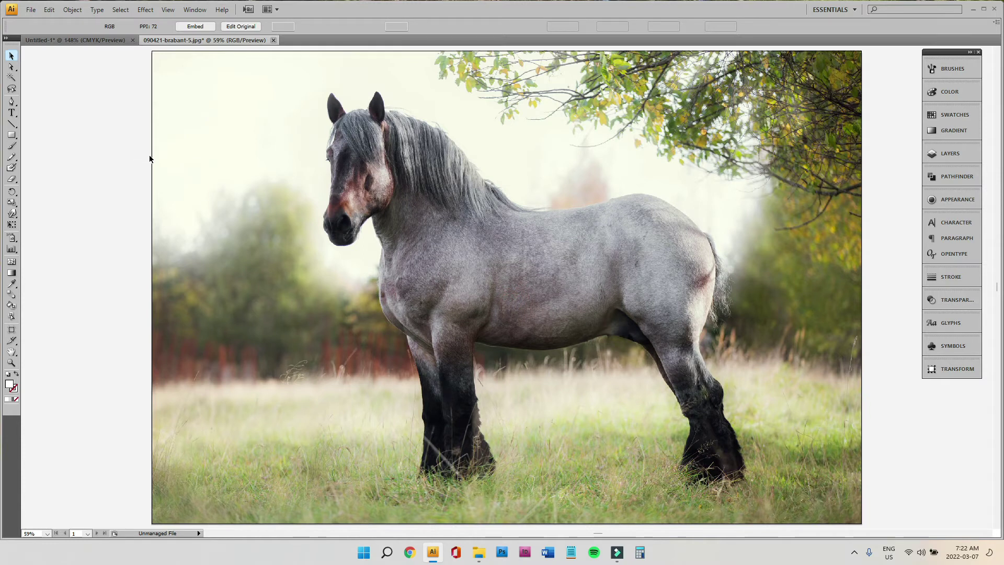
pyautogui.hotkey('ctrl', 'w')
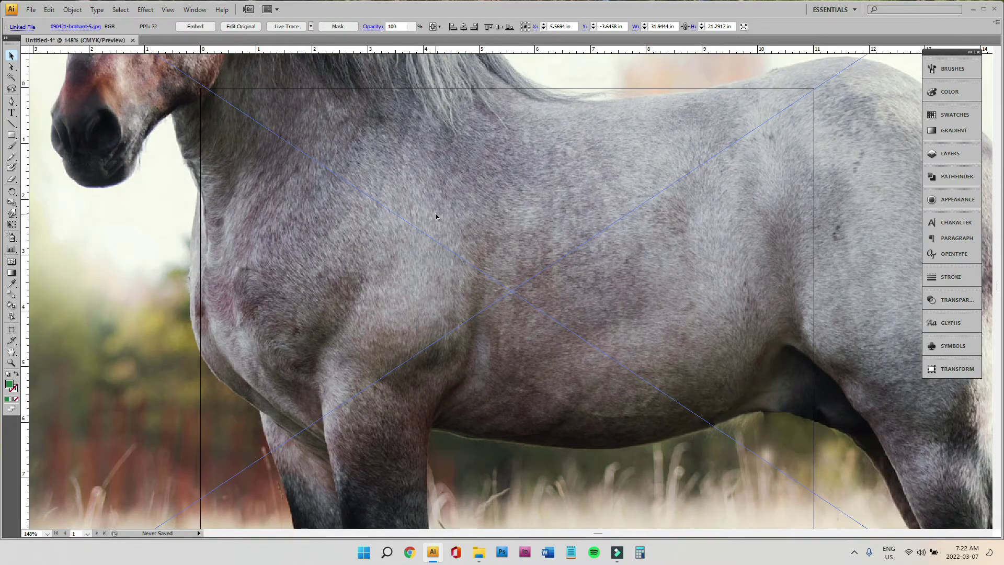
# Fit the artboard to the bounds of the placed horse photo, show it all on screen and deselect the photo
pyautogui.click(47, 532)
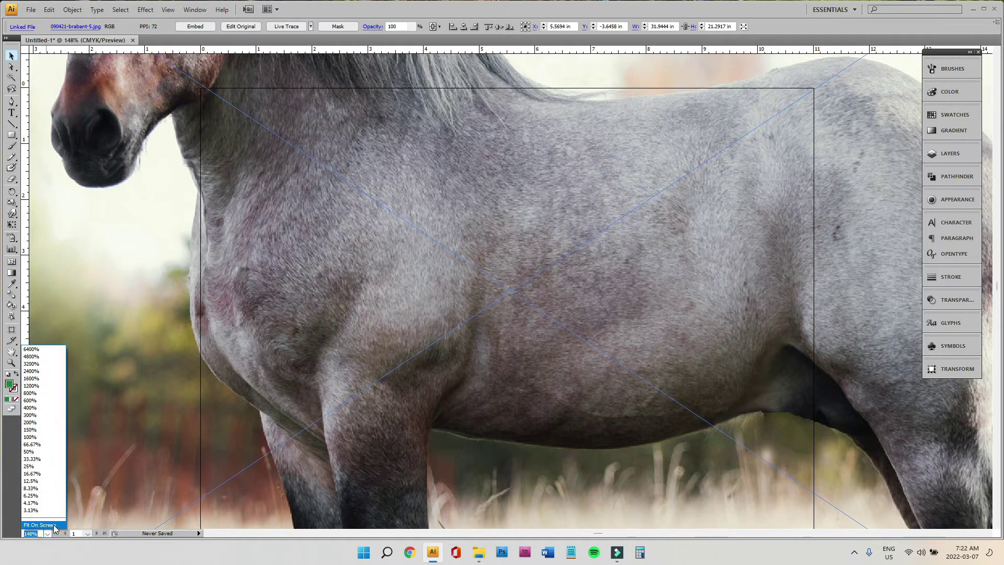
pyautogui.click(12, 331)
pyautogui.click(12, 331)
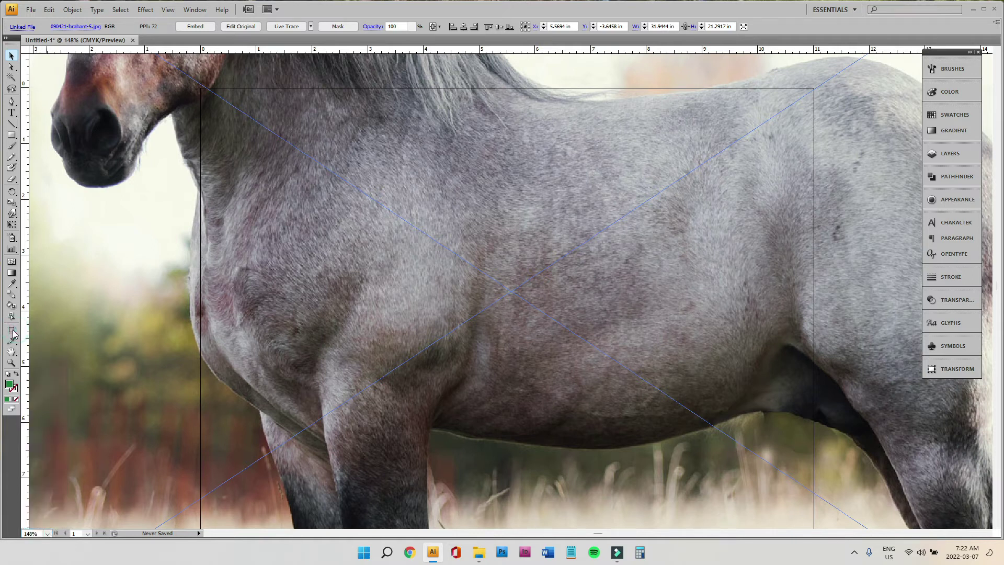
pyautogui.click(133, 179)
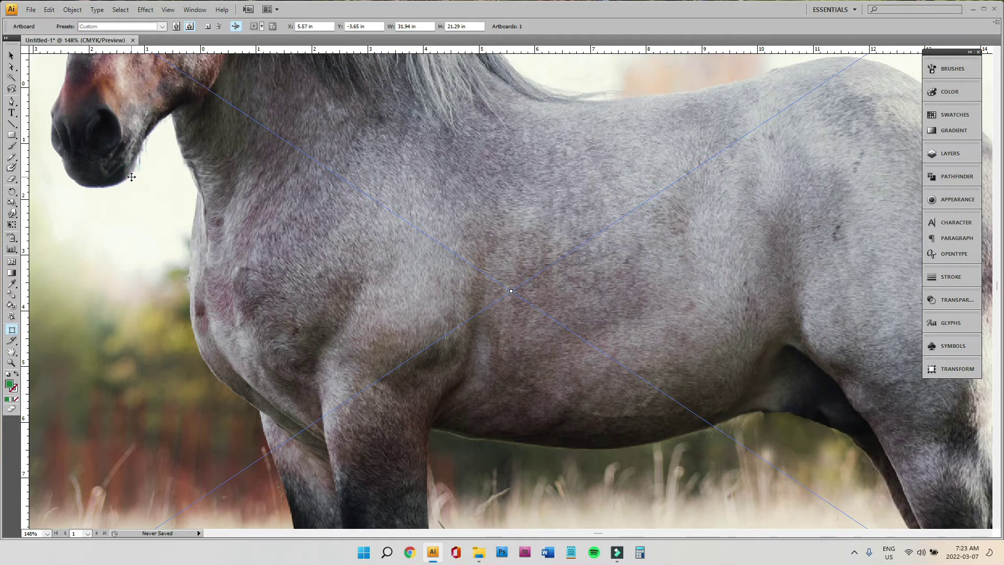
pyautogui.click(12, 56)
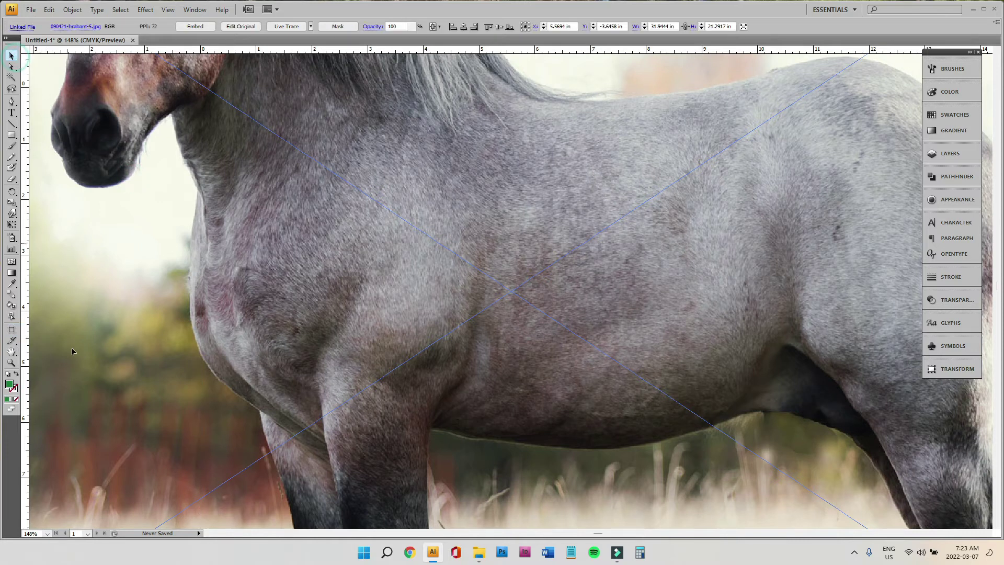
pyautogui.click(47, 533)
pyautogui.click(49, 526)
pyautogui.click(90, 261)
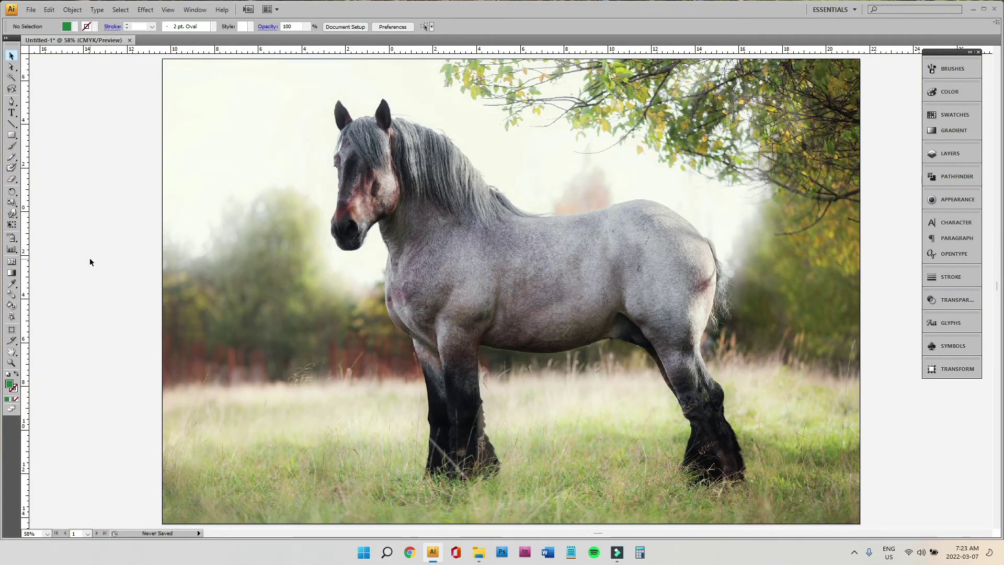
# Lock the placed horse photo on the artboard
pyautogui.click(235, 118)
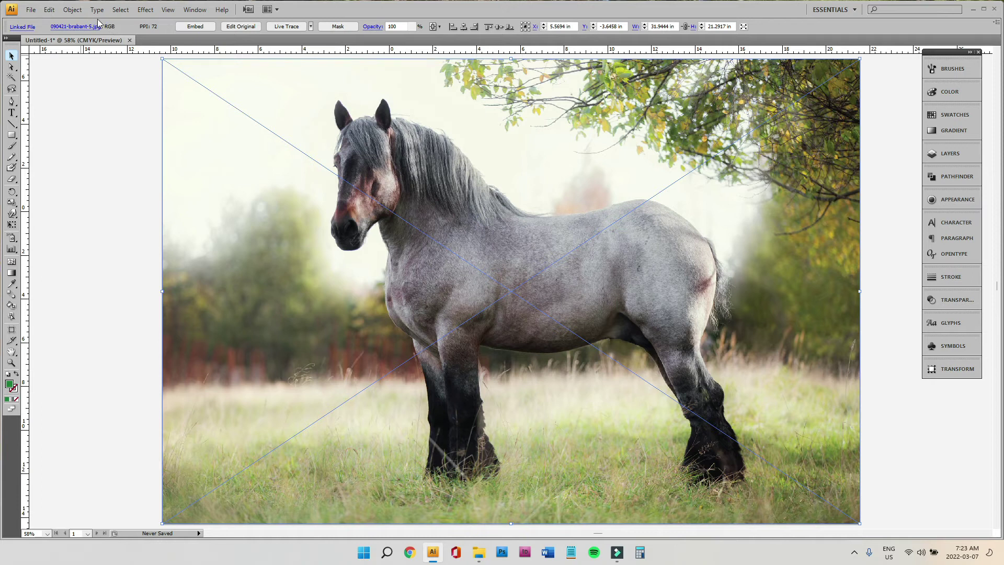
pyautogui.click(71, 11)
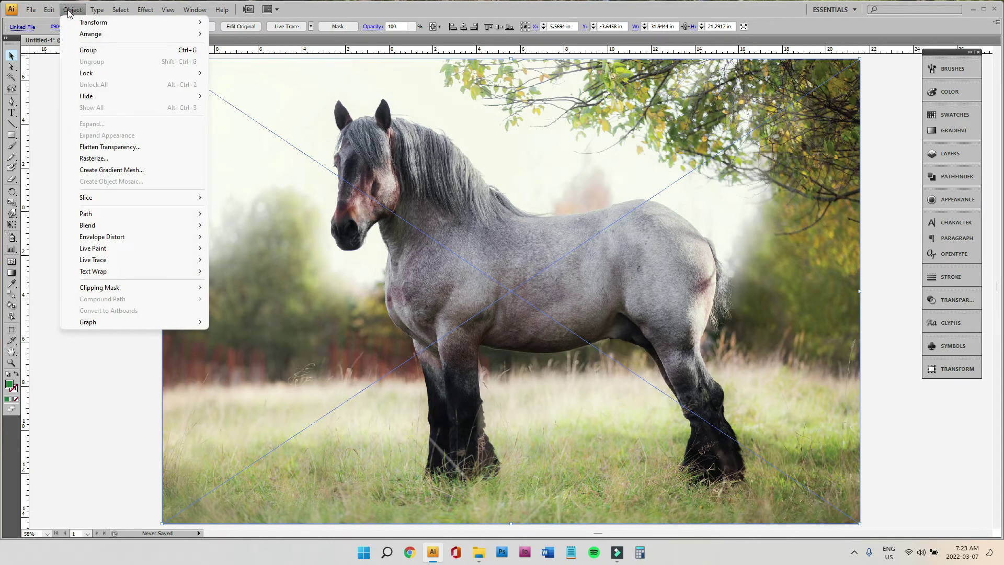
pyautogui.click(222, 73)
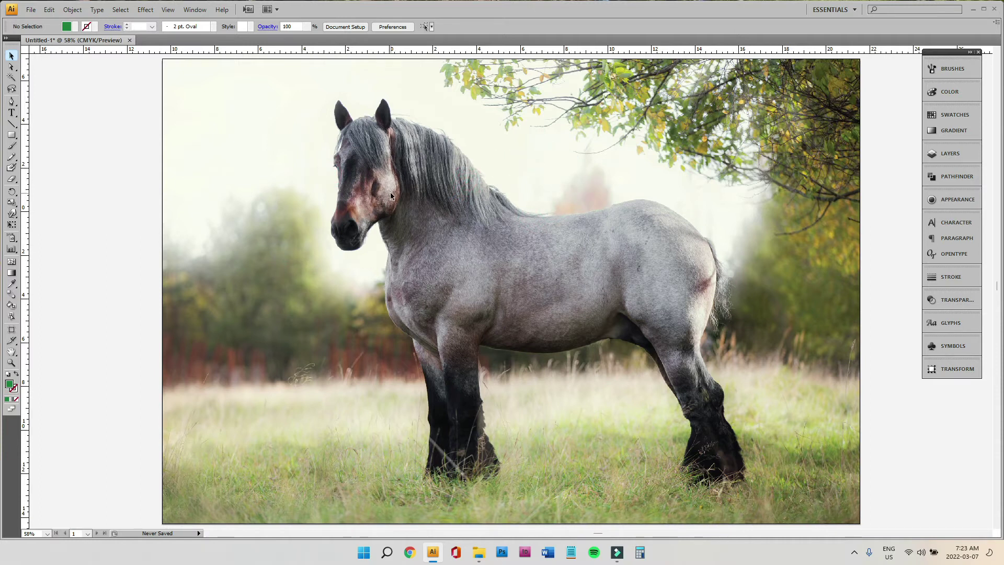
pyautogui.scroll(1, 401, 193)
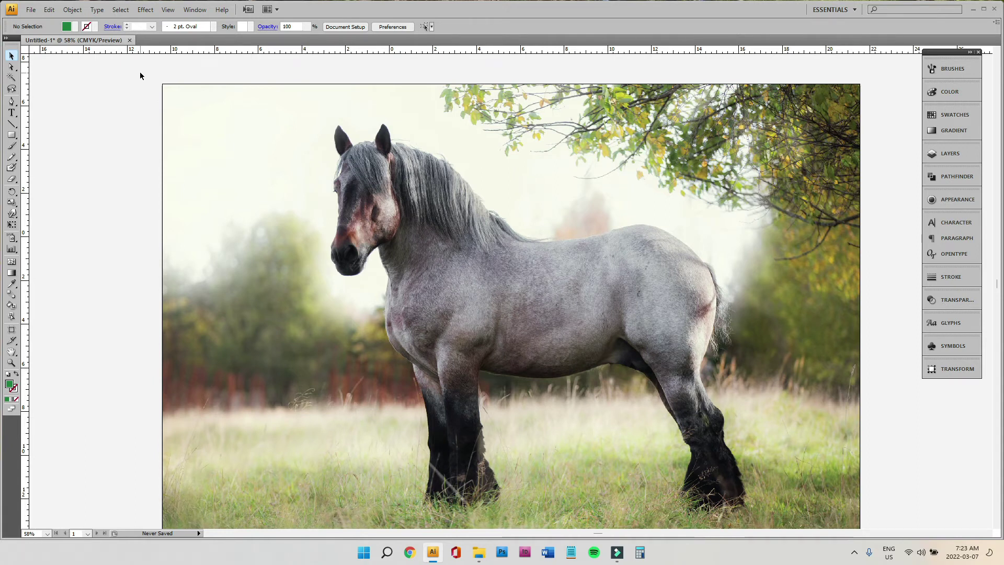
# Expand Layer 1 in the layer list and switch the linked file's lock off and on again
pyautogui.click(74, 10)
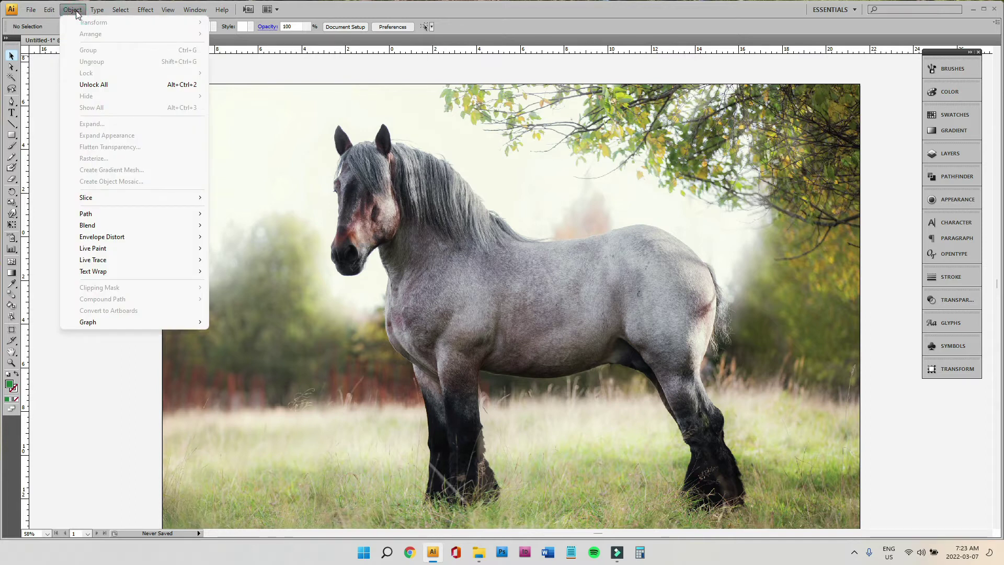
pyautogui.click(73, 10)
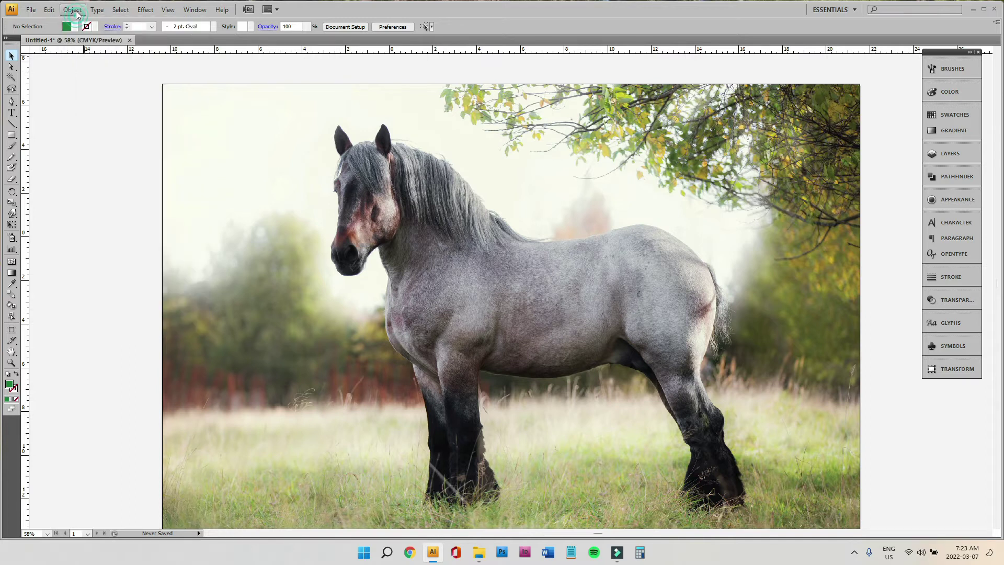
pyautogui.click(948, 153)
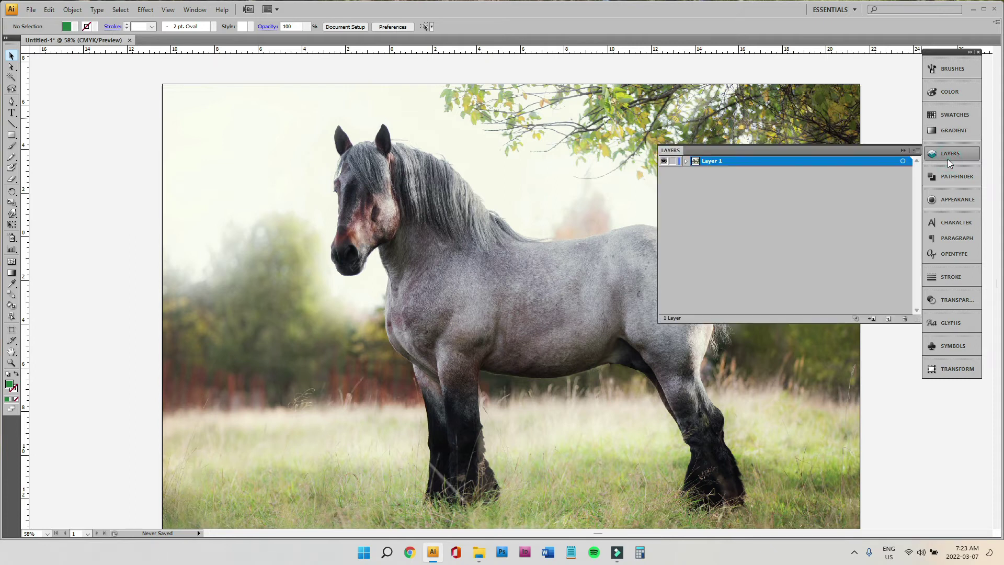
pyautogui.click(686, 161)
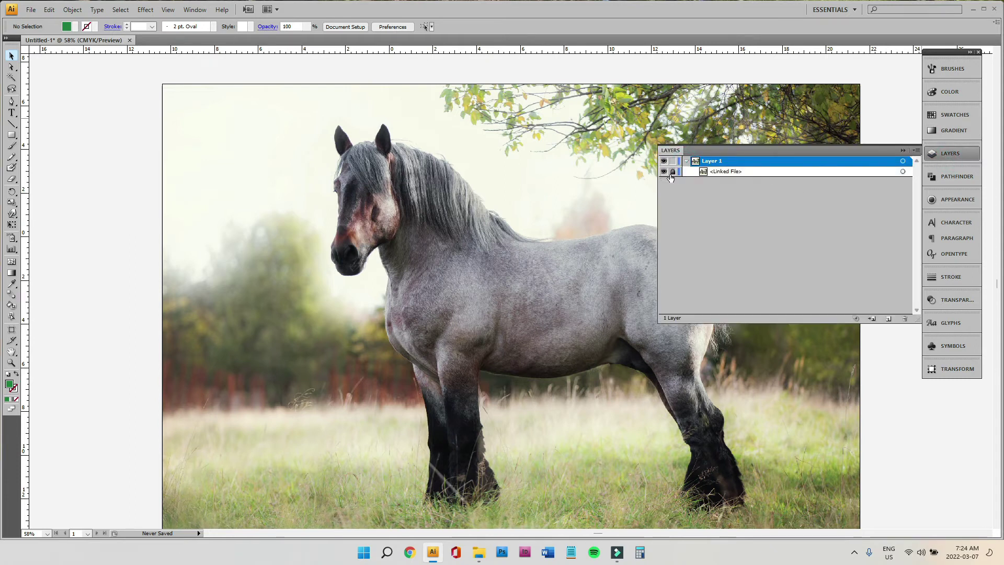
pyautogui.click(673, 173)
pyautogui.click(673, 172)
pyautogui.click(902, 152)
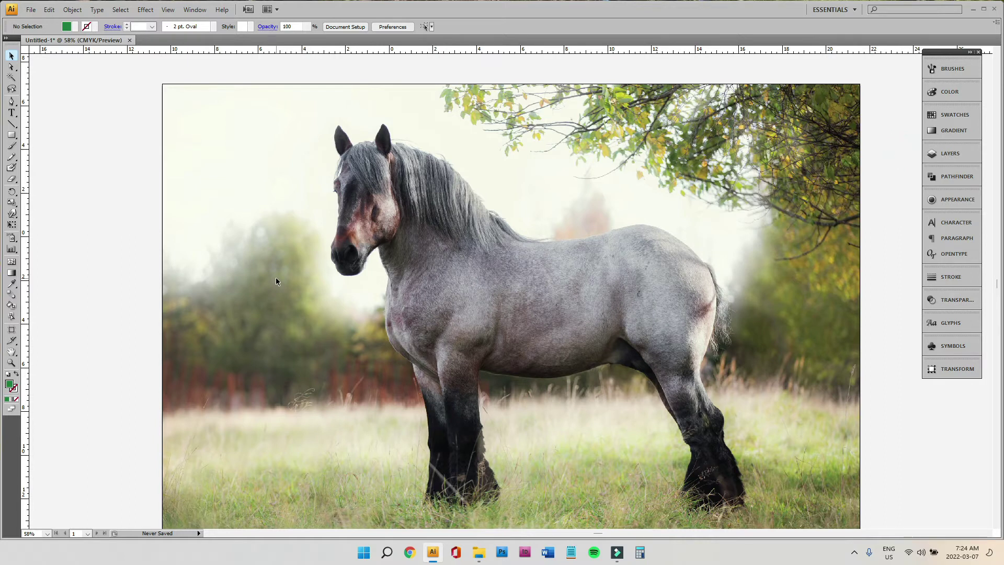
pyautogui.click(945, 155)
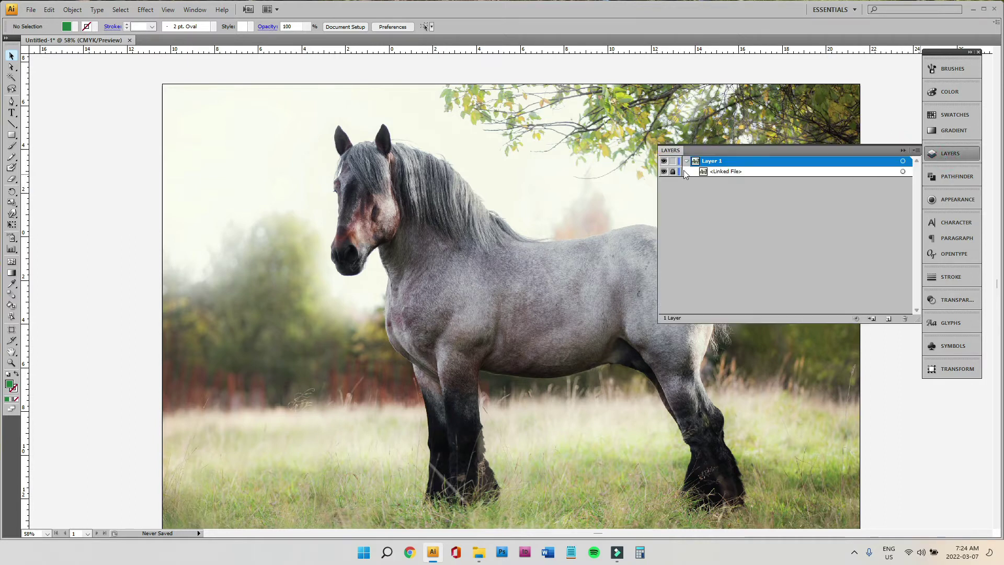
pyautogui.click(902, 151)
pyautogui.scroll(-3, 807, 211)
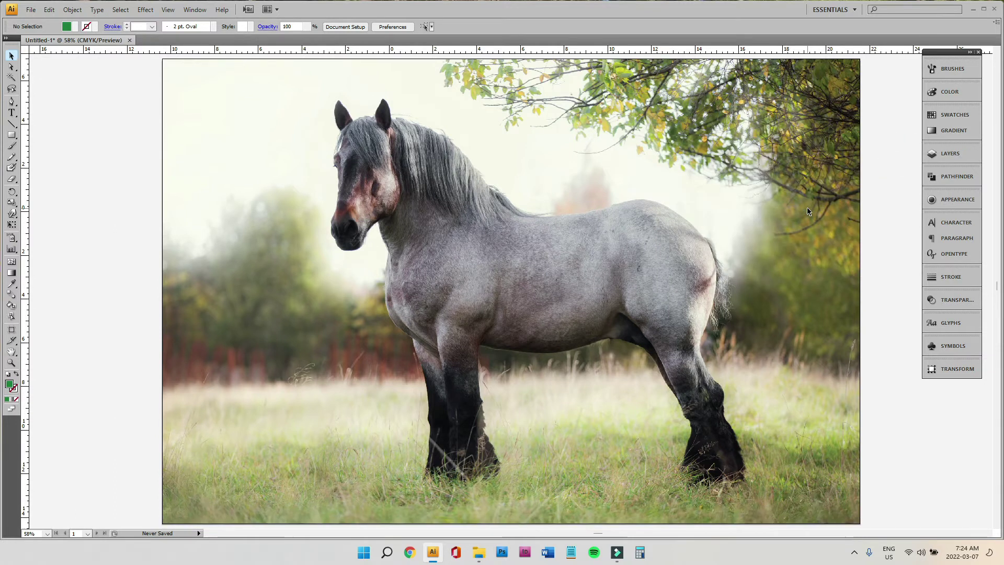
# Start a Pen tool path at the horse's front hoof and trace the front edge of the lower leg upward
pyautogui.click(11, 102)
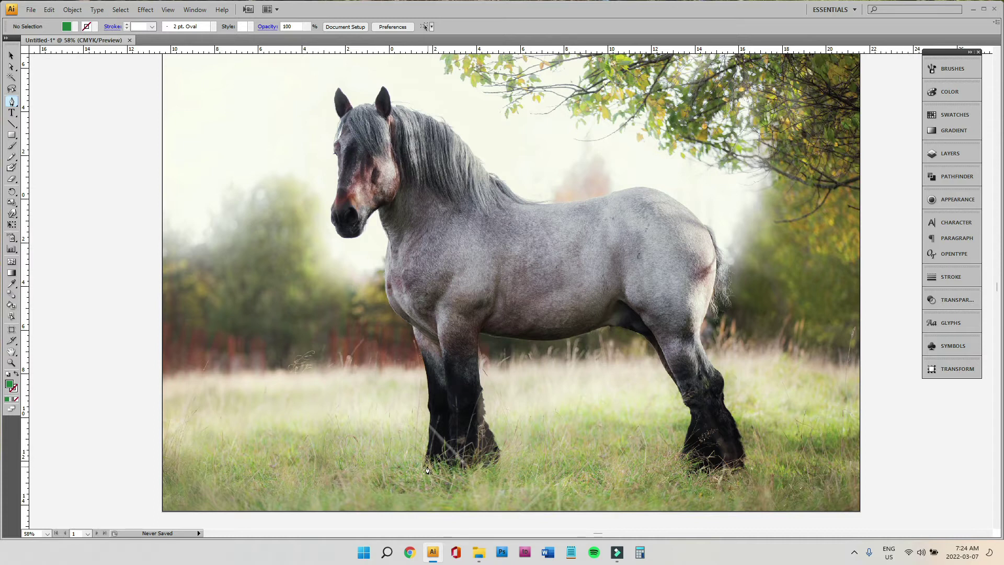
pyautogui.click(11, 362)
pyautogui.moveTo(287, 86); pyautogui.dragTo(805, 507)
pyautogui.moveTo(239, 70); pyautogui.dragTo(757, 516)
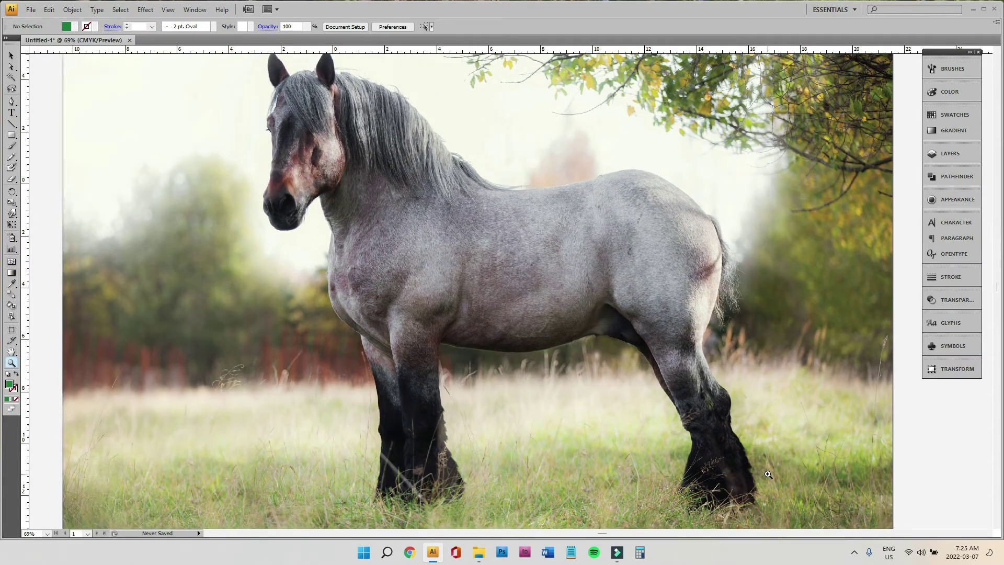
pyautogui.click(11, 101)
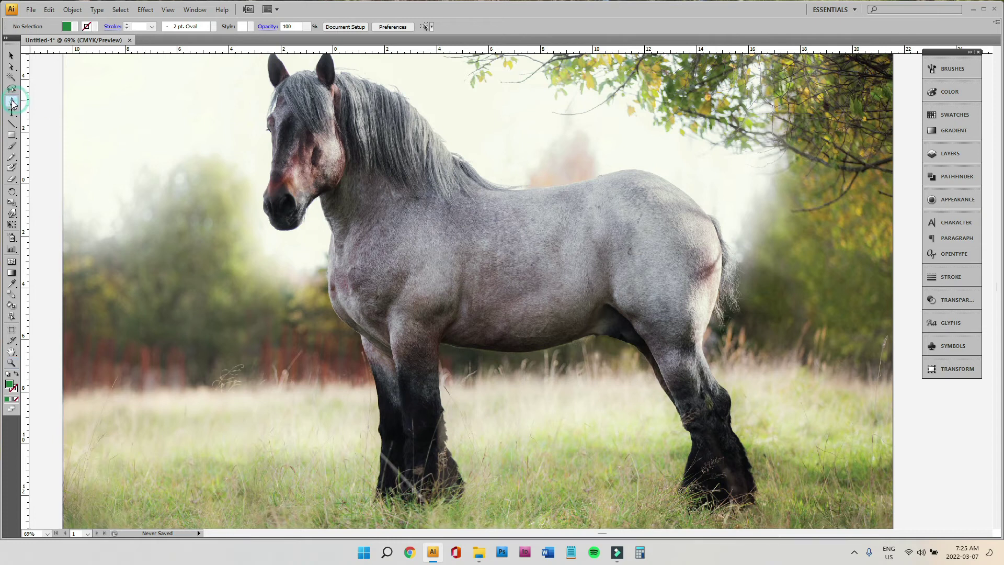
pyautogui.click(374, 505)
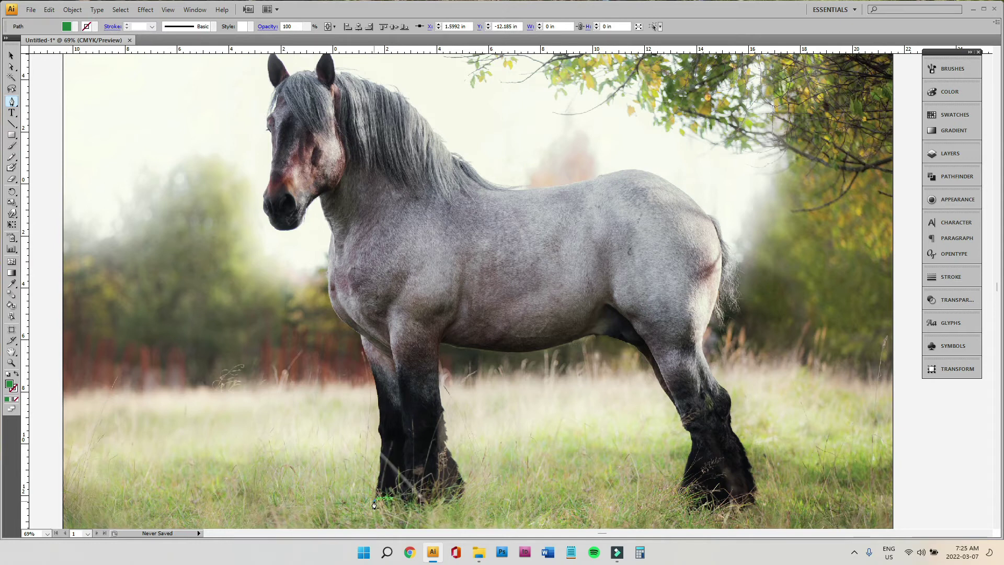
pyautogui.click(382, 446)
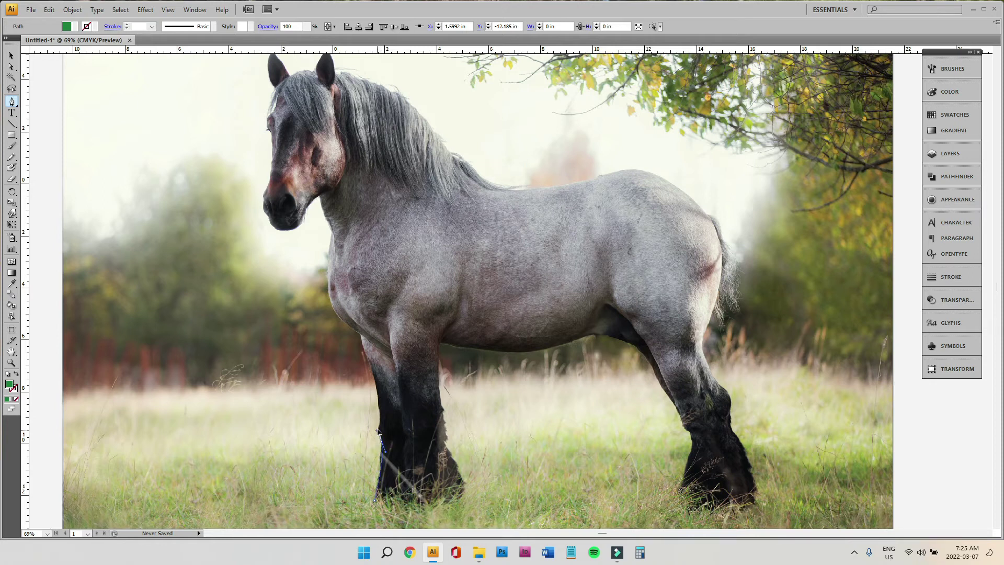
pyautogui.moveTo(379, 432)
pyautogui.mouseDown()
pyautogui.moveTo(384, 455)
pyautogui.moveTo(380, 414)
pyautogui.mouseUp()
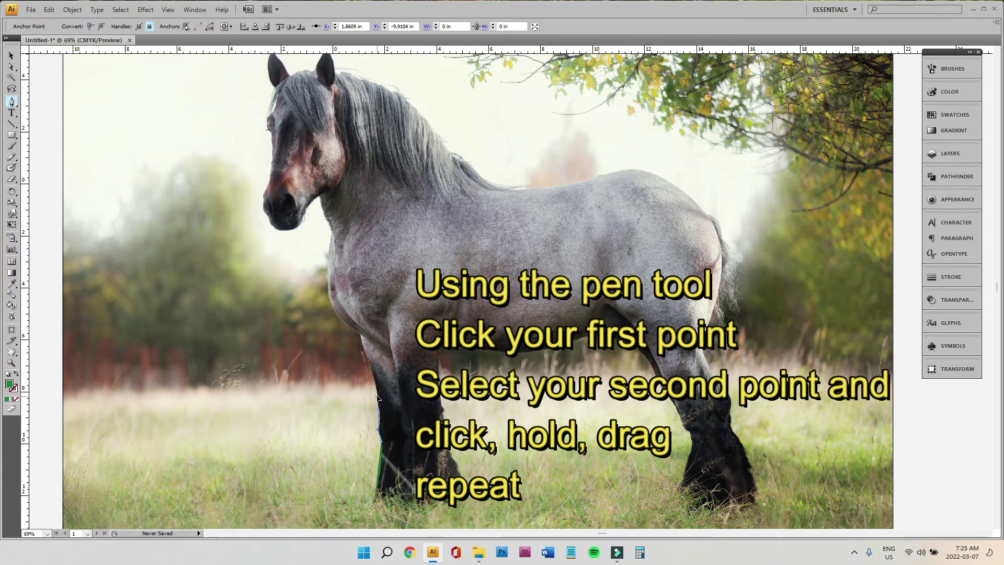
pyautogui.moveTo(378, 399); pyautogui.dragTo(377, 401)
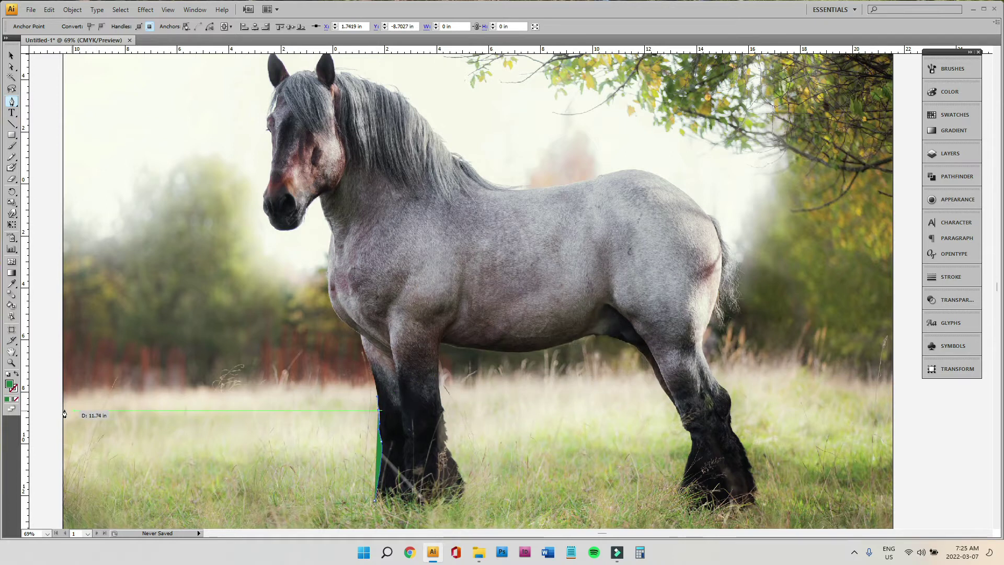
# Swap the path's fill and stroke to get a green outline without fill, and continue tracing up the front leg
pyautogui.click(16, 373)
pyautogui.click(372, 372)
pyautogui.moveTo(366, 358); pyautogui.dragTo(366, 348)
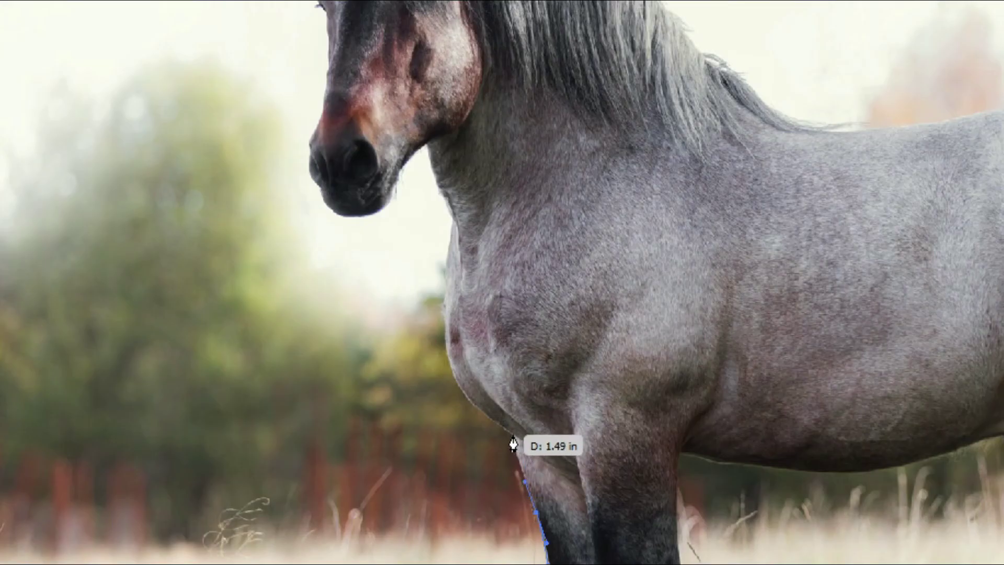
# Continue the Pen path with curved segments along the horse's chest and throat up to the jaw
pyautogui.moveTo(513, 444); pyautogui.dragTo(447, 343)
pyautogui.moveTo(446, 302); pyautogui.dragTo(426, 149)
pyautogui.click(432, 162)
pyautogui.moveTo(426, 140); pyautogui.dragTo(399, 180)
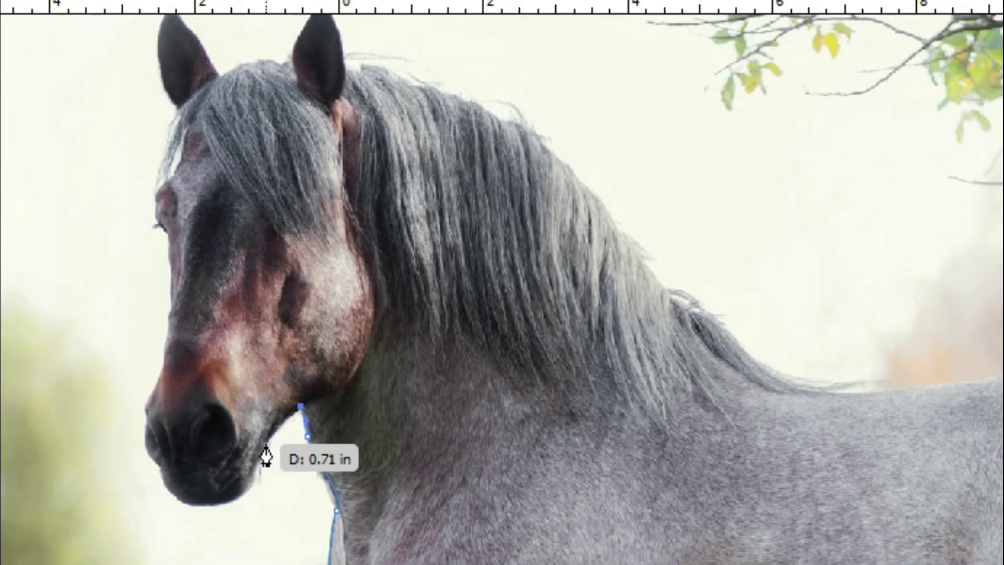
# Trace the horse's jaw, muzzle and face with the Pen tool up to the outer edge of the first ear
pyautogui.moveTo(265, 456); pyautogui.dragTo(162, 360)
pyautogui.click(264, 445)
pyautogui.click(224, 501)
pyautogui.click(155, 454)
pyautogui.moveTo(170, 316); pyautogui.dragTo(175, 137)
pyautogui.moveTo(174, 125); pyautogui.dragTo(160, 89)
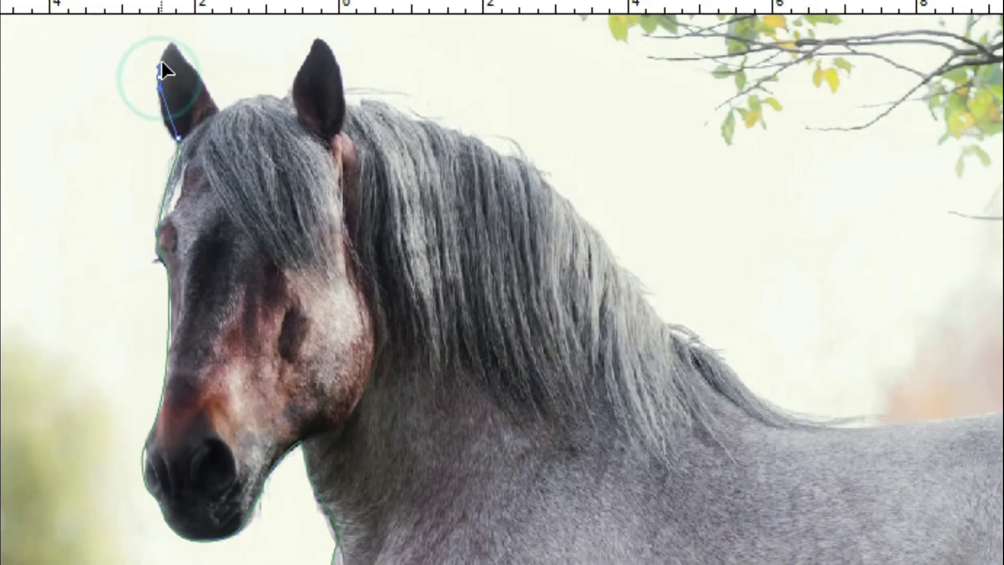
# Trace around both ears and along the crest of the mane down to the start of the horse's back
pyautogui.moveTo(164, 46); pyautogui.dragTo(218, 108)
pyautogui.moveTo(260, 114); pyautogui.dragTo(341, 84)
pyautogui.click(312, 41)
pyautogui.moveTo(340, 77); pyautogui.dragTo(455, 128)
pyautogui.moveTo(515, 157); pyautogui.dragTo(678, 340)
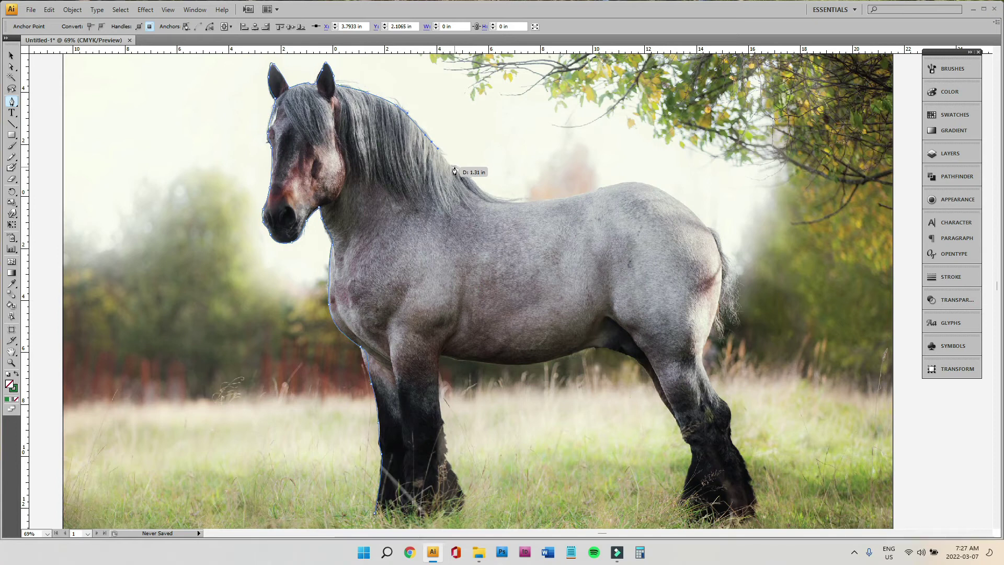
pyautogui.moveTo(455, 172); pyautogui.dragTo(526, 198)
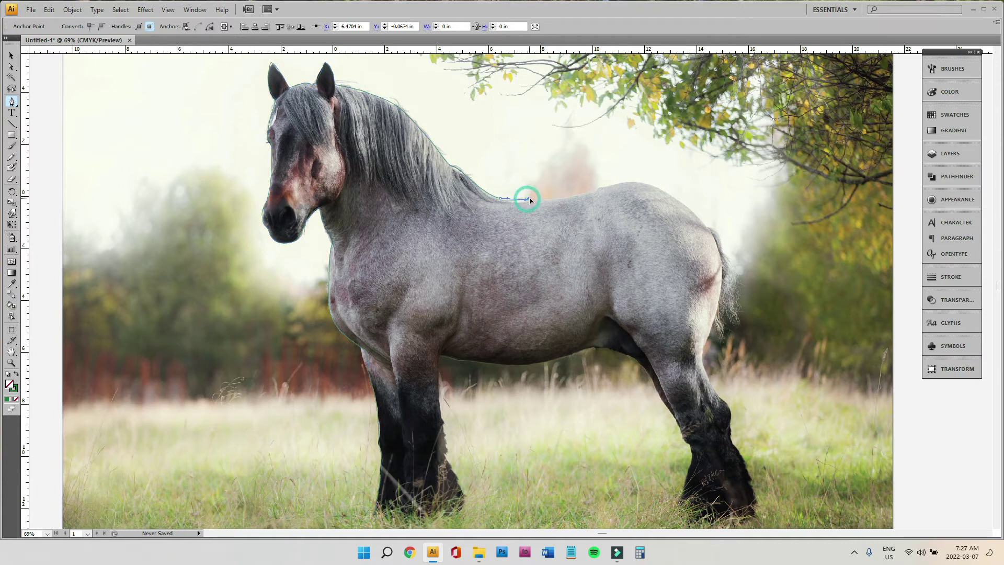
# Trace the horse's back and over the top of the rump with curved Pen tool segments
pyautogui.click(511, 205)
pyautogui.click(593, 193)
pyautogui.moveTo(604, 192); pyautogui.dragTo(607, 187)
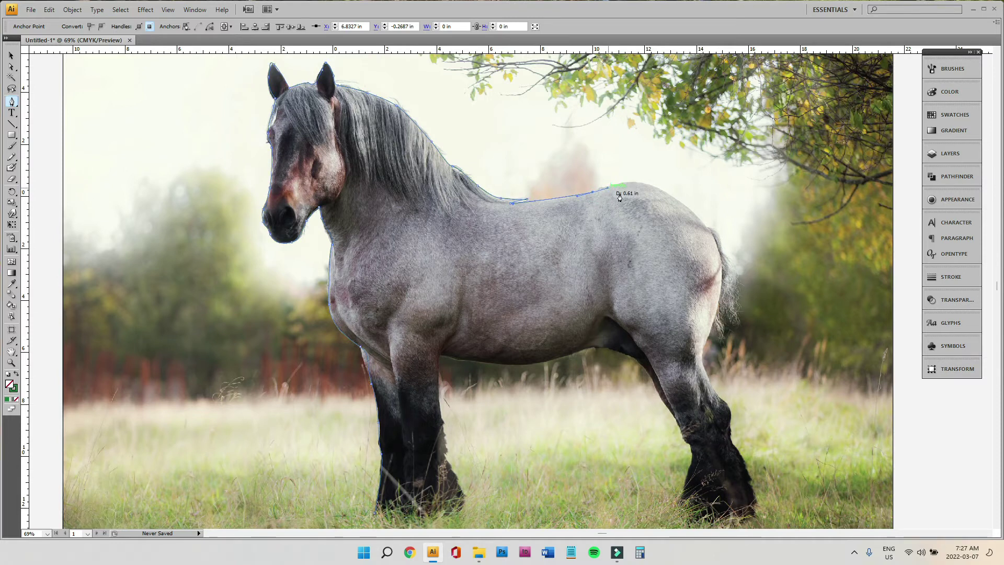
pyautogui.click(651, 186)
pyautogui.moveTo(657, 187); pyautogui.dragTo(681, 198)
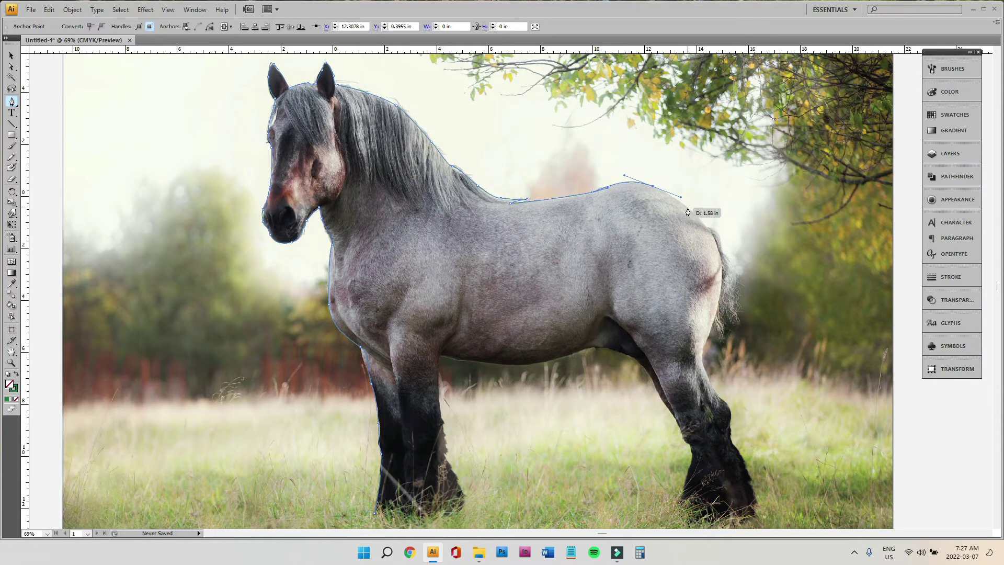
pyautogui.click(686, 209)
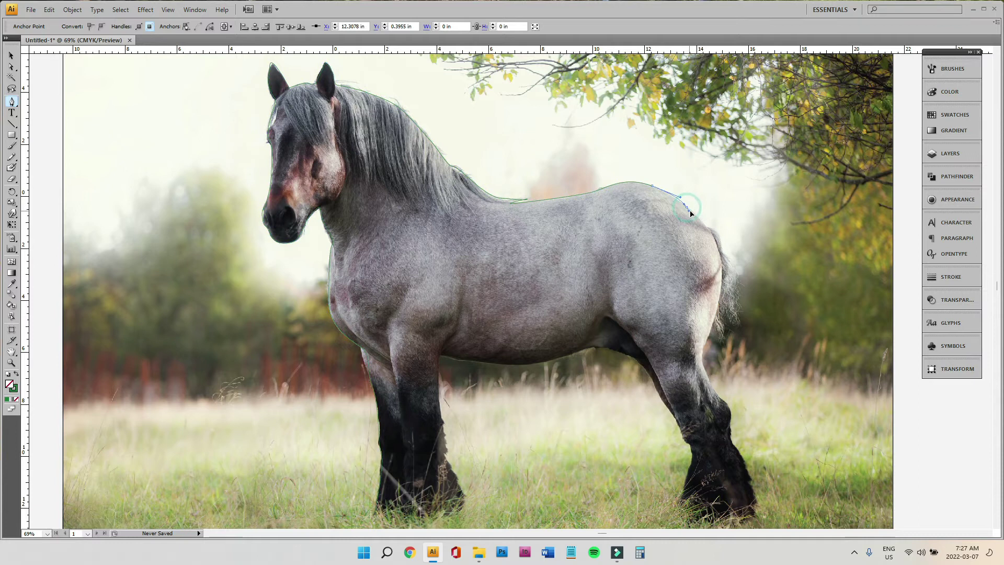
# Continue the Pen path from the rump down the outer edge of the tail to its tip
pyautogui.click(706, 228)
pyautogui.moveTo(721, 254); pyautogui.dragTo(734, 293)
pyautogui.click(735, 309)
pyautogui.moveTo(737, 328); pyautogui.dragTo(728, 319)
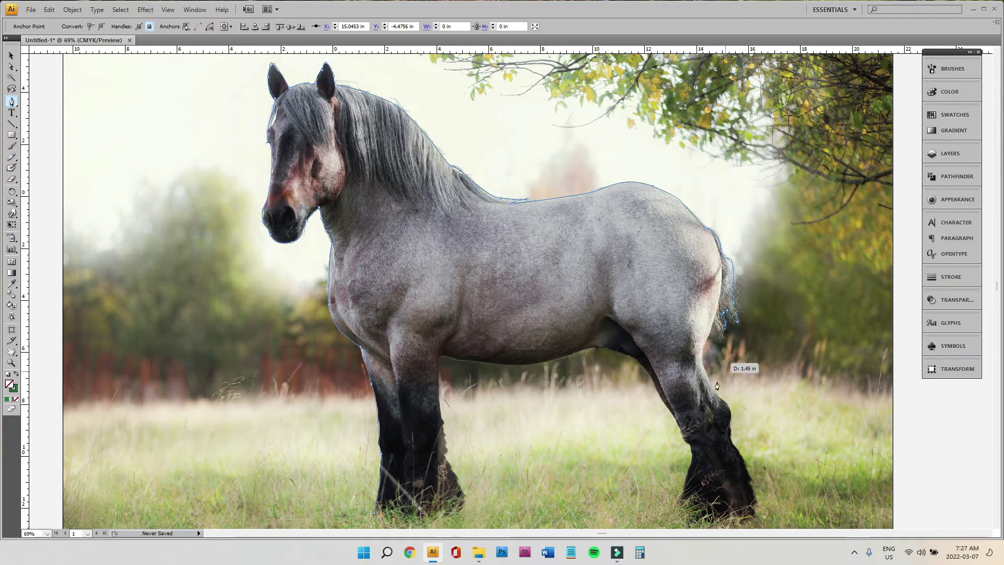
# Trace the hind leg, its hoof and inner edge, and continue forward along the underside of the belly
pyautogui.click(721, 342)
pyautogui.moveTo(721, 341); pyautogui.dragTo(714, 392)
pyautogui.keyDown('ctrl'); pyautogui.click(730, 413); pyautogui.keyUp('ctrl')
pyautogui.moveTo(731, 413); pyautogui.dragTo(516, 372)
pyautogui.keyDown('ctrl'); pyautogui.click(731, 431); pyautogui.keyUp('ctrl')
pyautogui.click(731, 433)
pyautogui.click(657, 395)
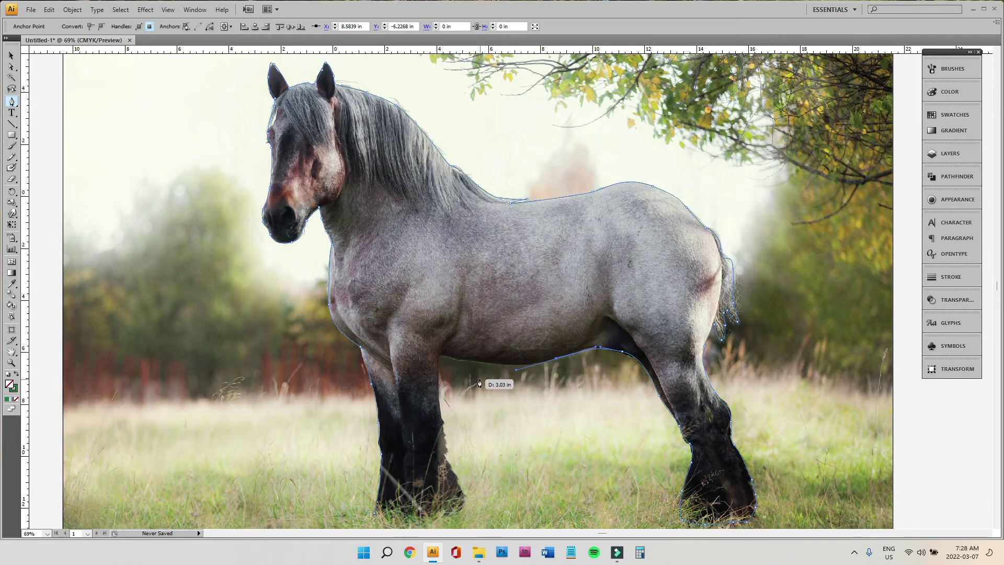
# Finish the outline from the belly down the back of the front leg and around its hoof to the path's starting point
pyautogui.click(453, 358)
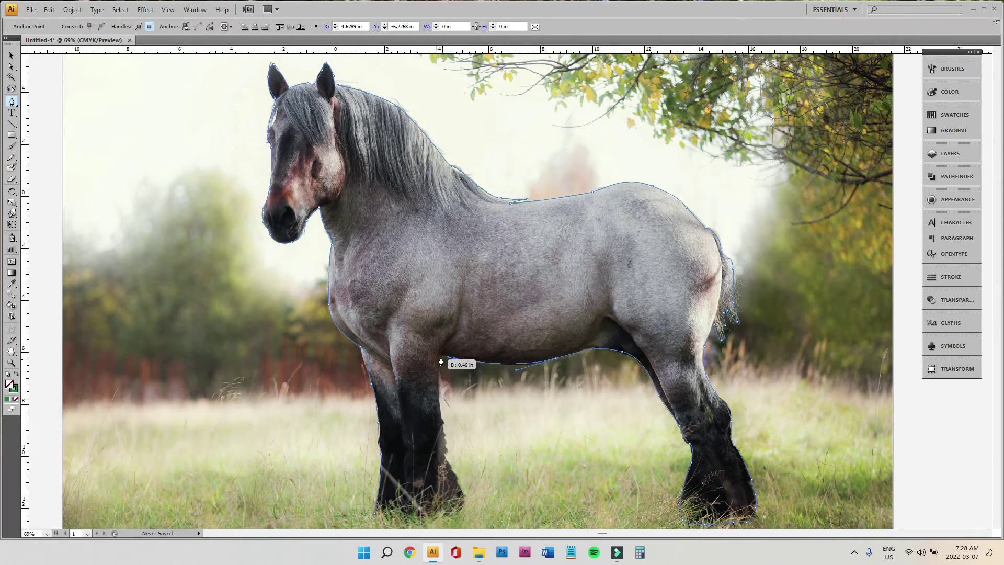
pyautogui.moveTo(440, 357); pyautogui.dragTo(375, 517)
pyautogui.click(409, 519)
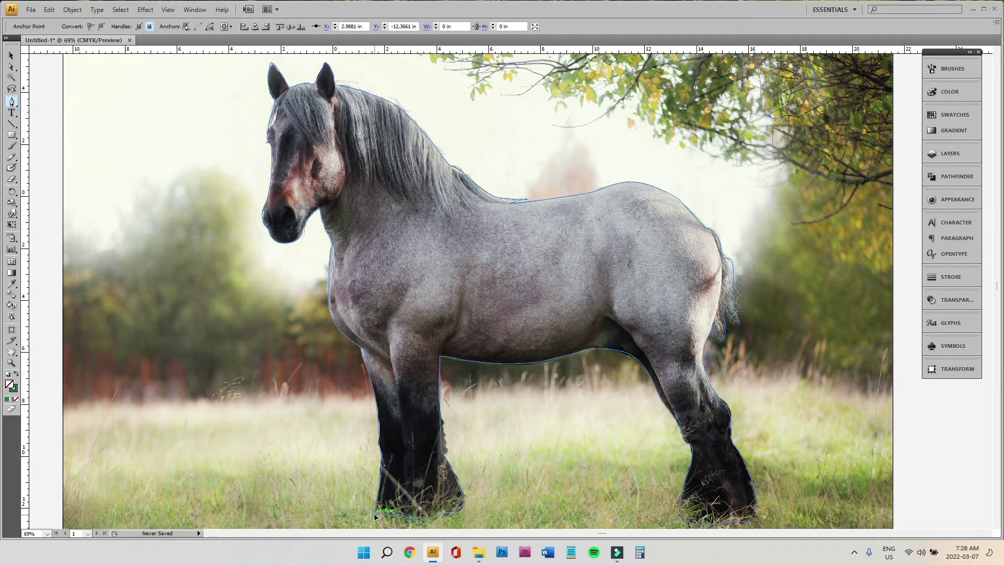
pyautogui.click(373, 516)
pyautogui.click(369, 515)
# Leave the Pen tool, deselect the finished horse outline and pick it again with the Selection tool
pyautogui.click(11, 55)
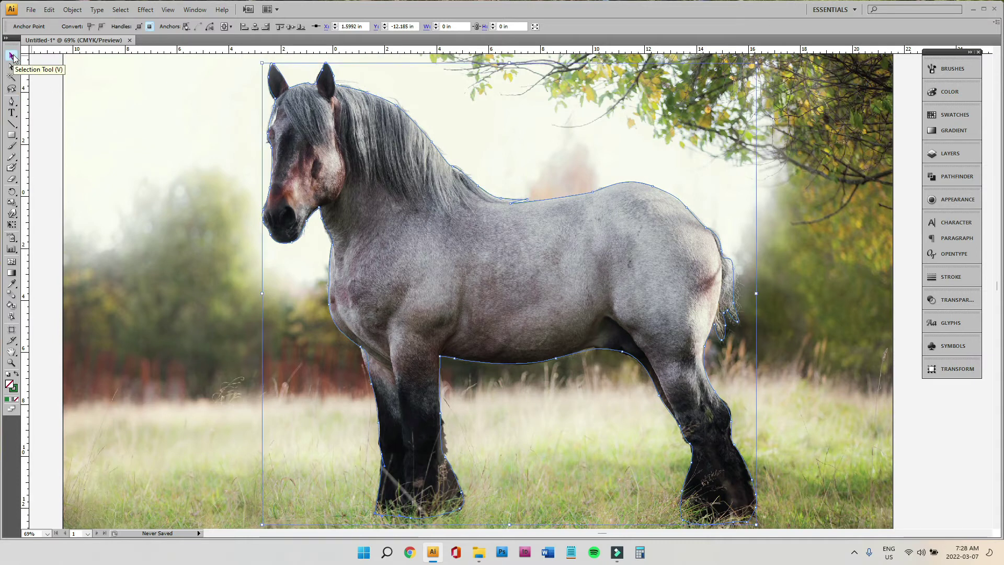
pyautogui.click(44, 106)
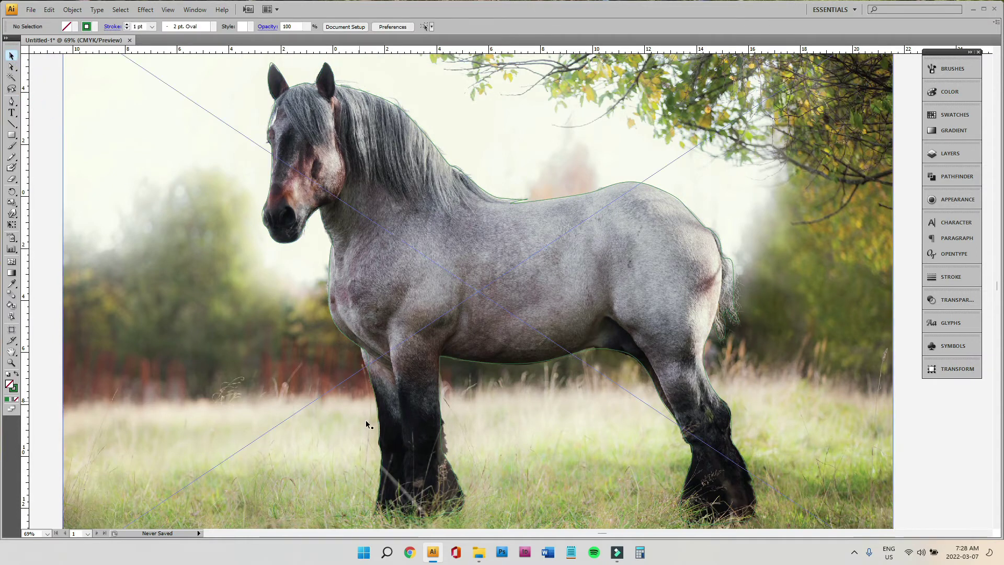
pyautogui.click(529, 199)
pyautogui.rightClick(531, 203)
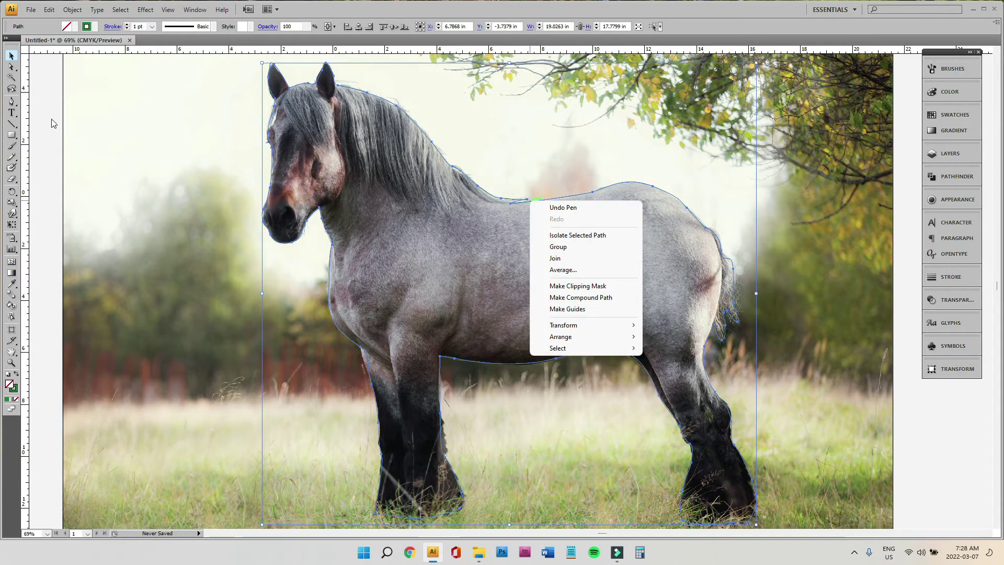
pyautogui.click(52, 122)
# Preview the horse outline as a solid green silhouette by swapping its fill and stroke, and swap them back
pyautogui.click(541, 199)
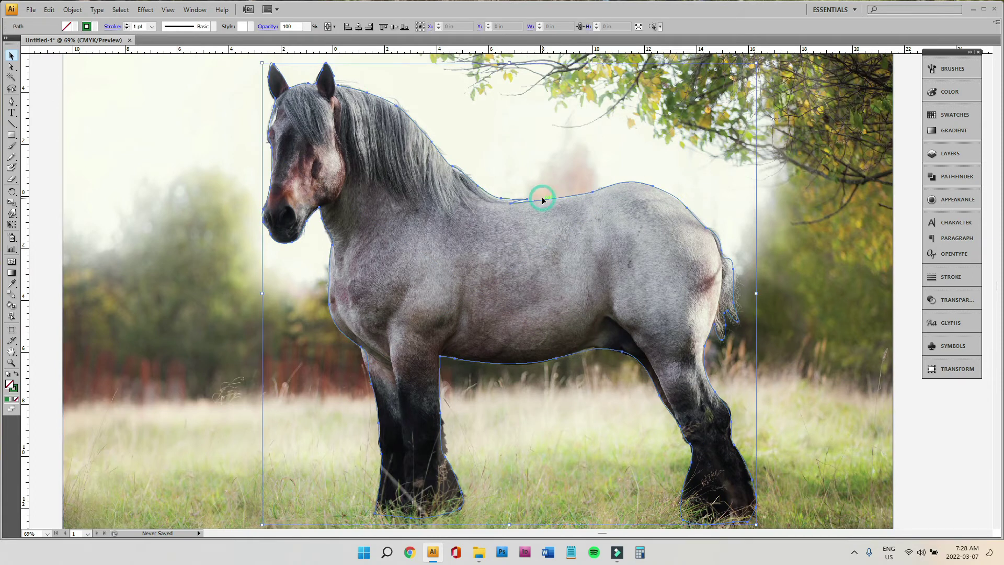
pyautogui.click(17, 375)
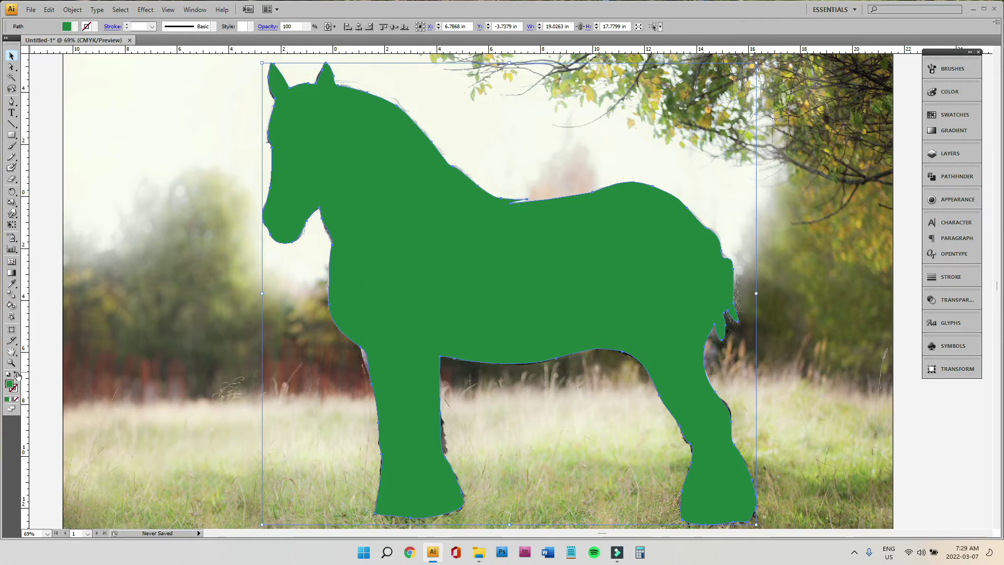
pyautogui.click(18, 375)
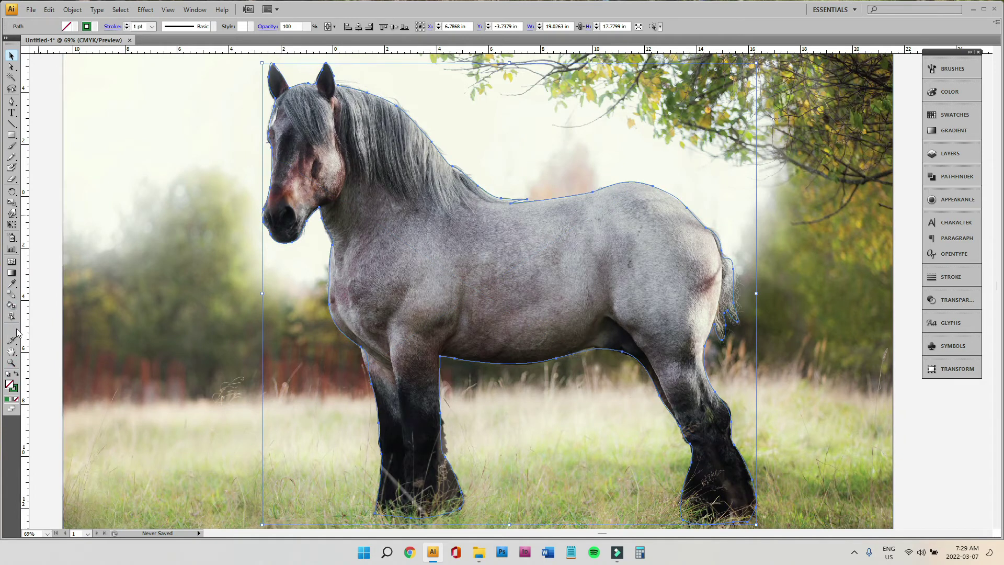
# Examine the outline around the lower front legs up close and try to pick it there with the Selection tool
pyautogui.click(12, 362)
pyautogui.scroll(-1, 466, 295)
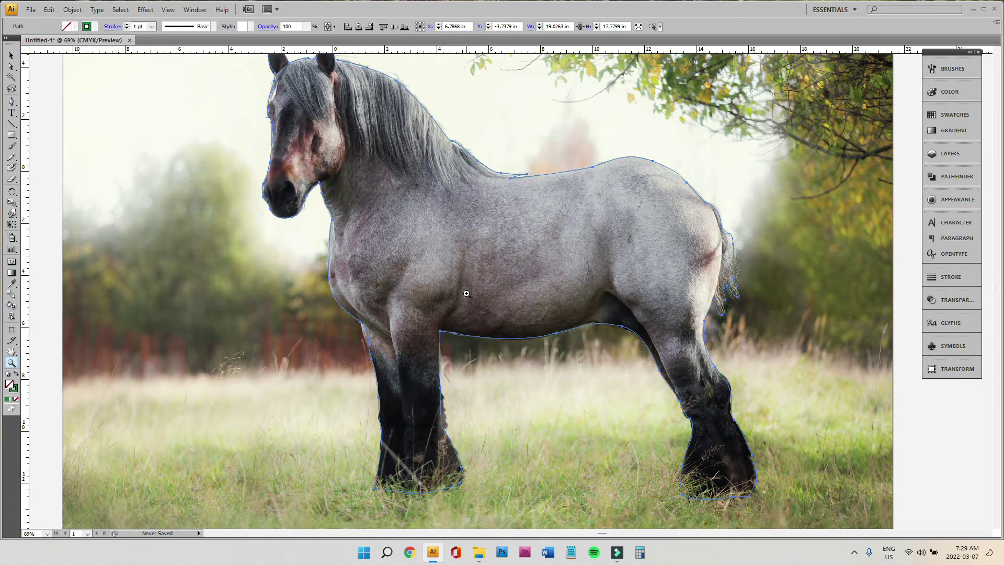
pyautogui.scroll(-1, 381, 361)
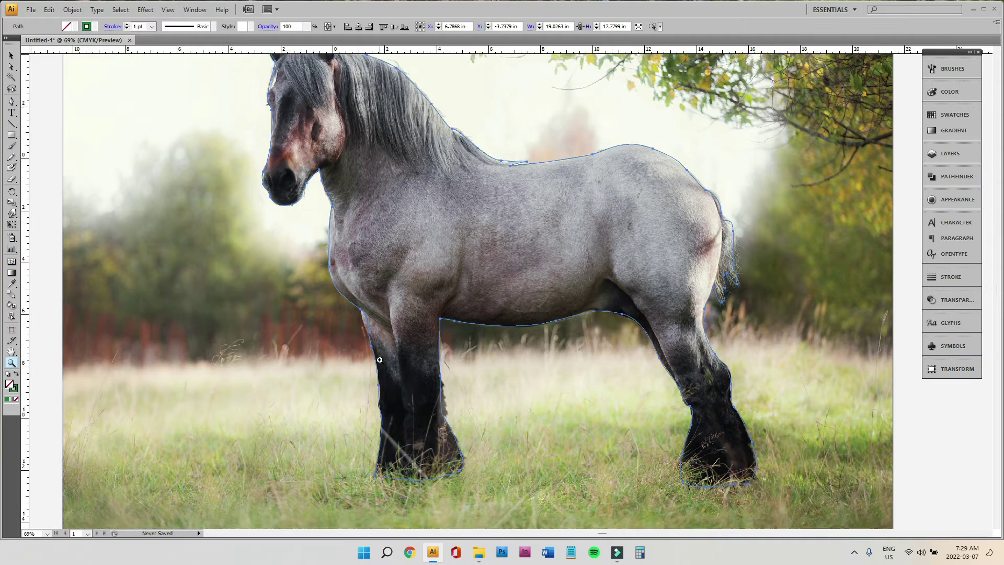
pyautogui.moveTo(396, 437); pyautogui.dragTo(518, 494)
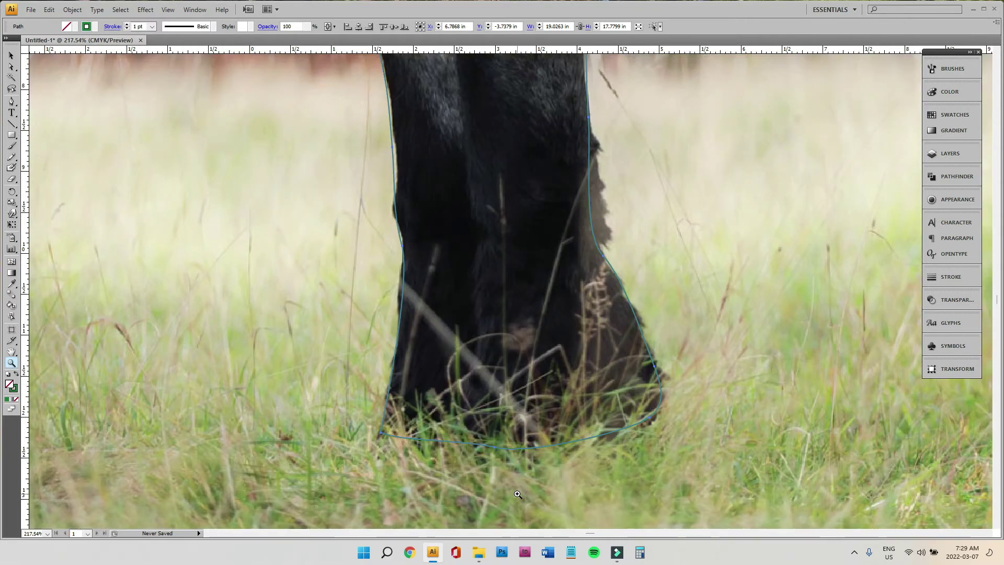
pyautogui.click(11, 55)
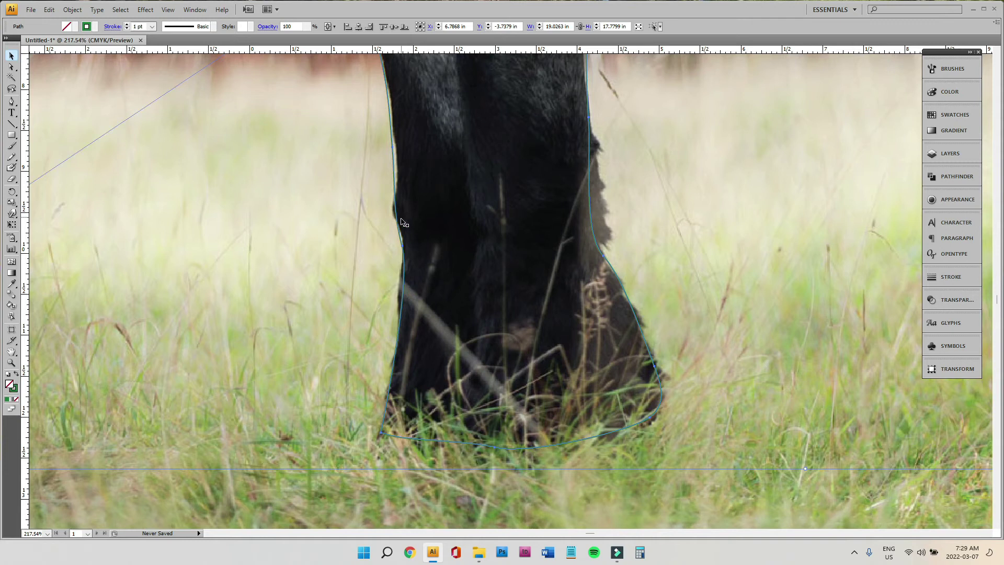
pyautogui.click(404, 247)
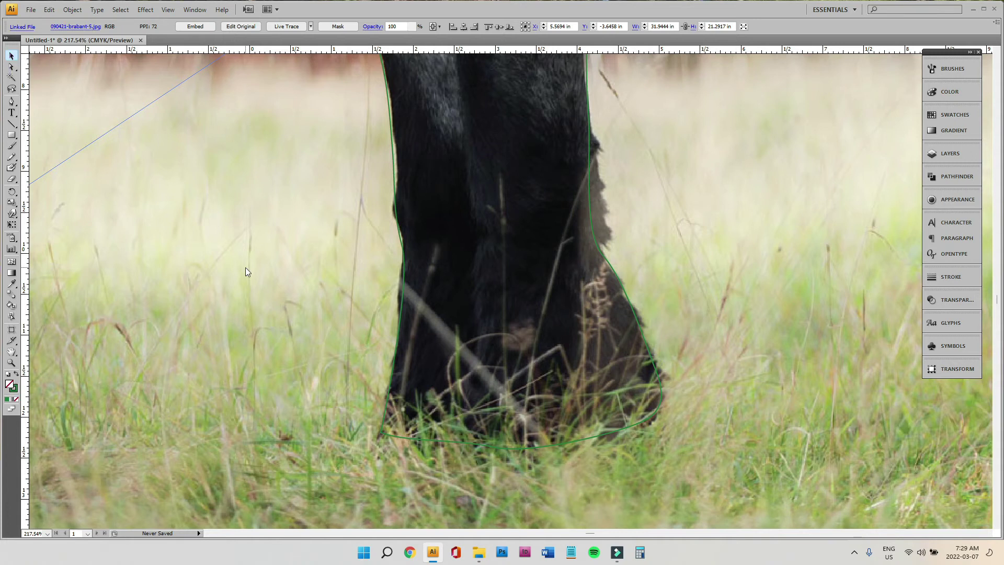
pyautogui.click(11, 113)
pyautogui.click(12, 146)
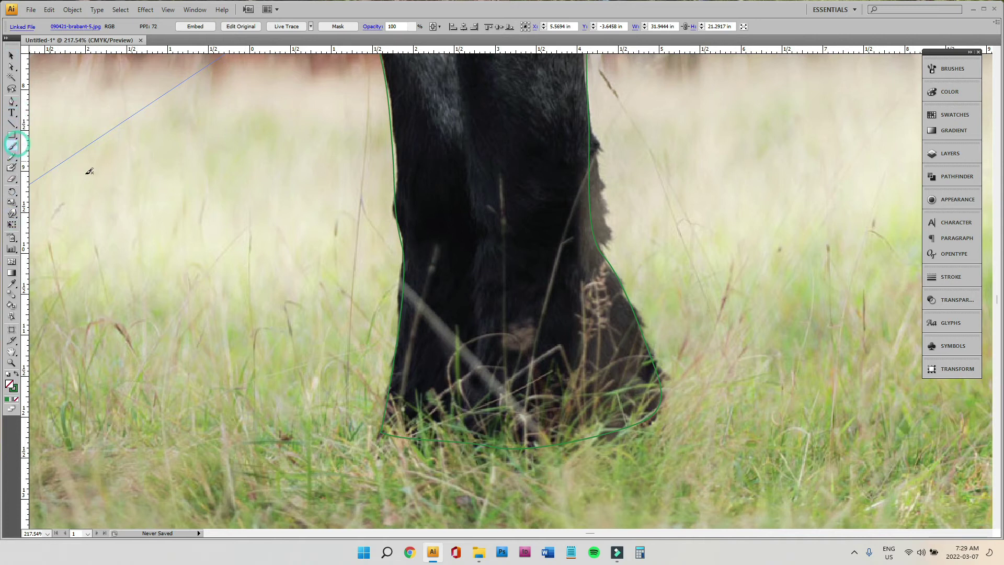
pyautogui.press('v')
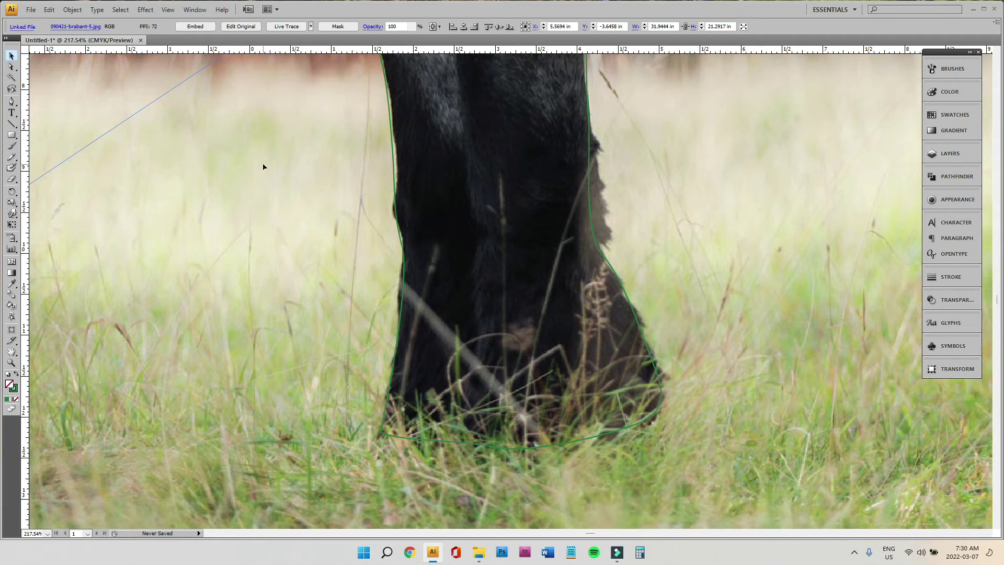
# Direct-select the anchor on the front edge of the lower front leg, shift it slightly upward and adjust its direction handle
pyautogui.click(12, 70)
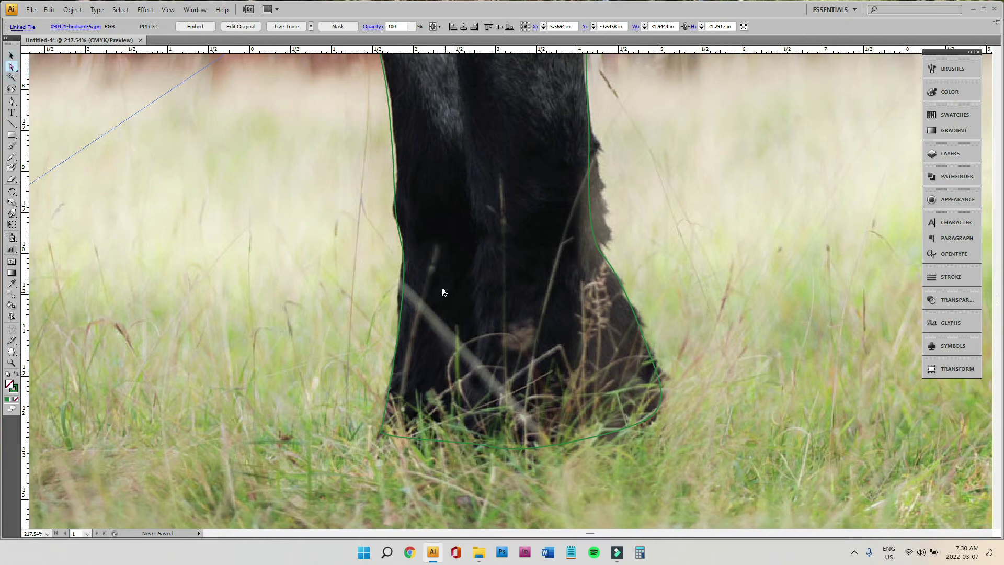
pyautogui.click(403, 250)
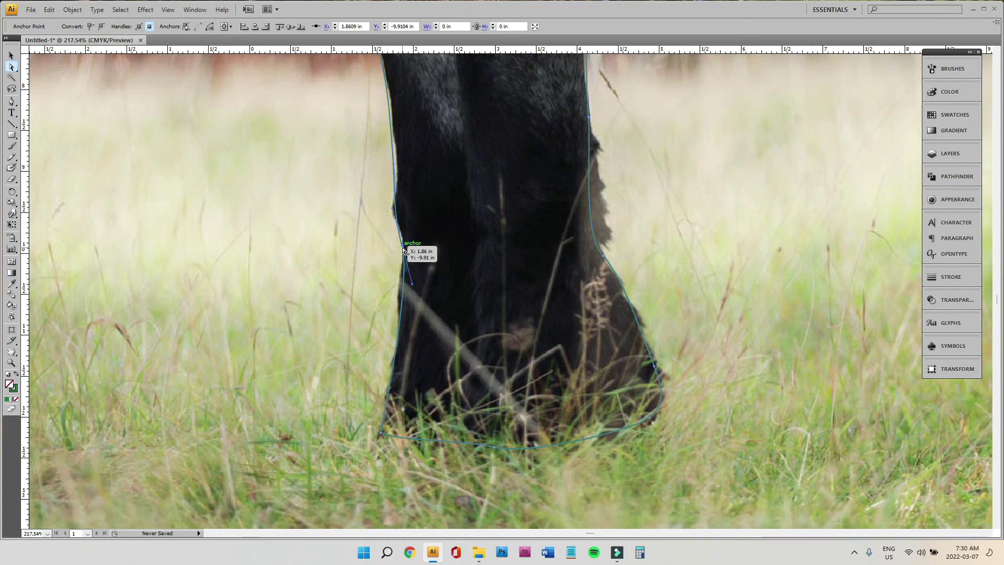
pyautogui.click(403, 249)
pyautogui.moveTo(403, 250); pyautogui.dragTo(396, 203)
pyautogui.moveTo(391, 199); pyautogui.dragTo(390, 208)
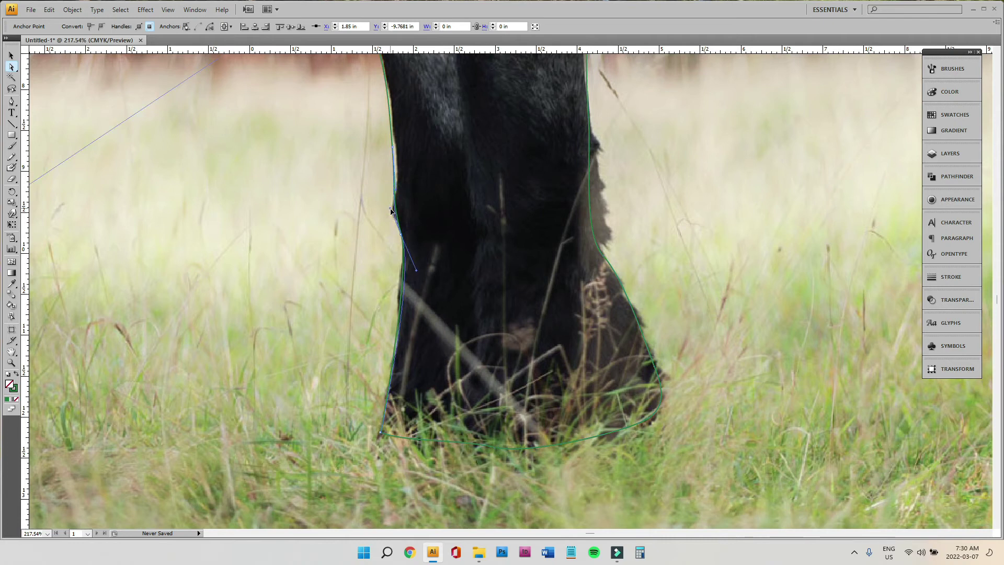
pyautogui.moveTo(415, 270); pyautogui.dragTo(412, 263)
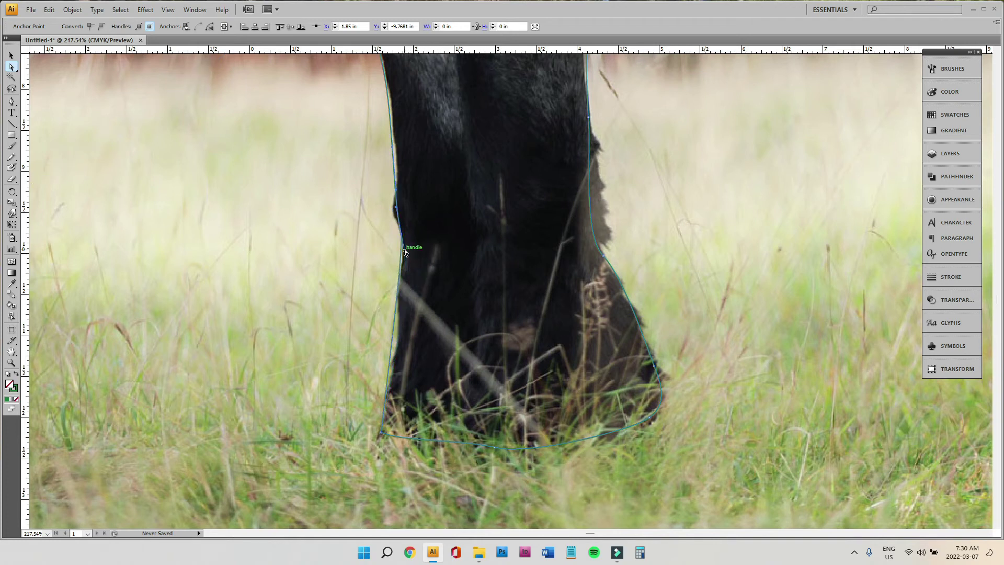
pyautogui.click(396, 209)
# Move that anchor up to the leg's bulge, at about X 1.74 in, Y -9.48 in, and align its upper handle with the leg edge
pyautogui.click(11, 362)
pyautogui.moveTo(346, 157); pyautogui.dragTo(504, 341)
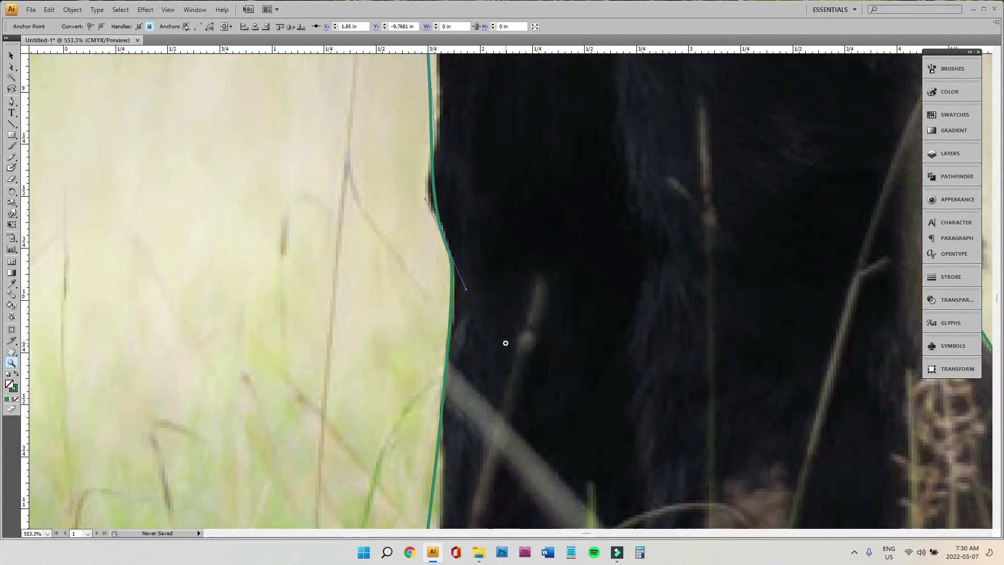
pyautogui.click(11, 67)
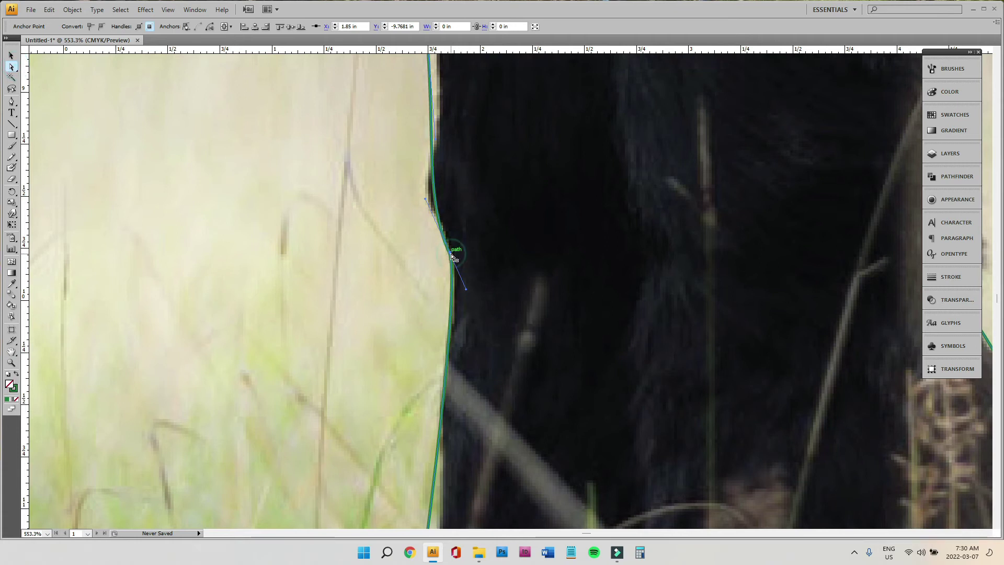
pyautogui.moveTo(453, 256); pyautogui.dragTo(428, 194)
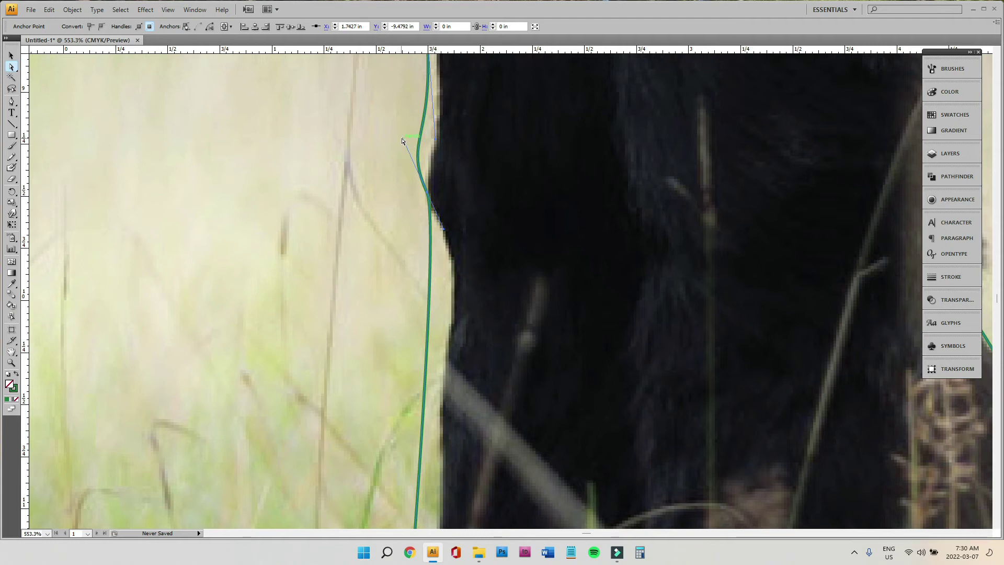
pyautogui.moveTo(402, 140); pyautogui.dragTo(430, 139)
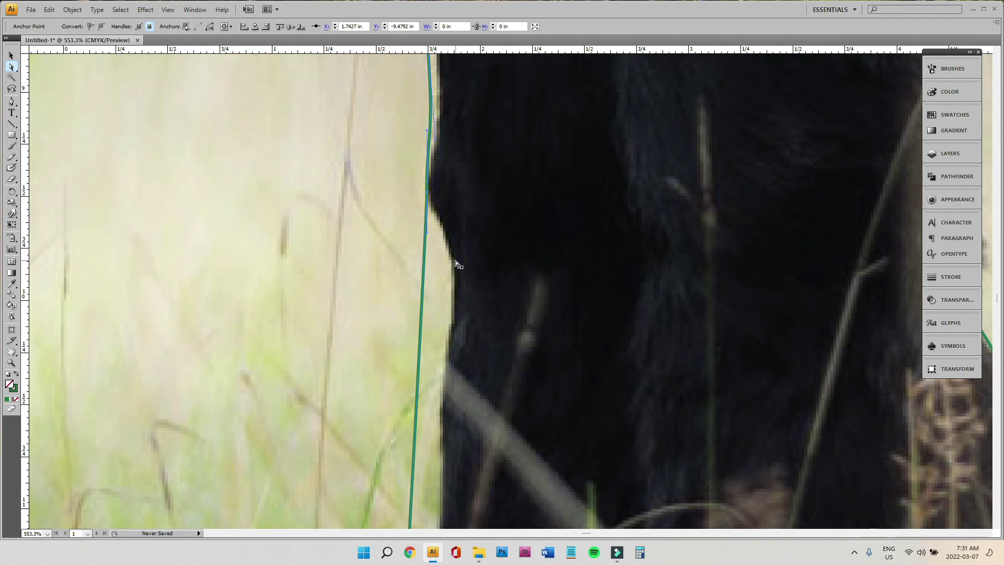
# Add an anchor just below the bulge, move it to the leg edge at about X 1.87 in, Y -9.89 in, and adjust both handles
pyautogui.press('+')
pyautogui.click(425, 267)
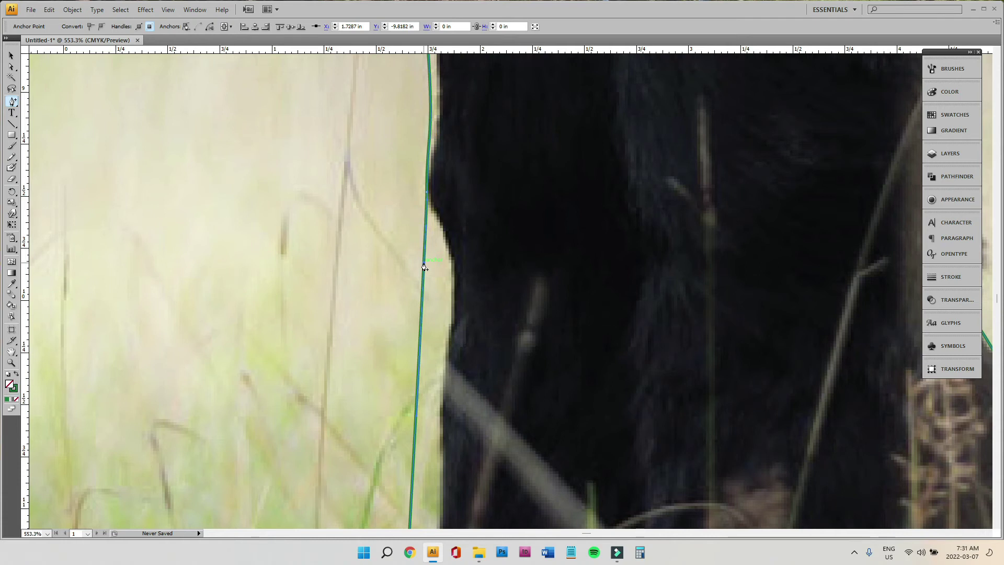
pyautogui.press('a')
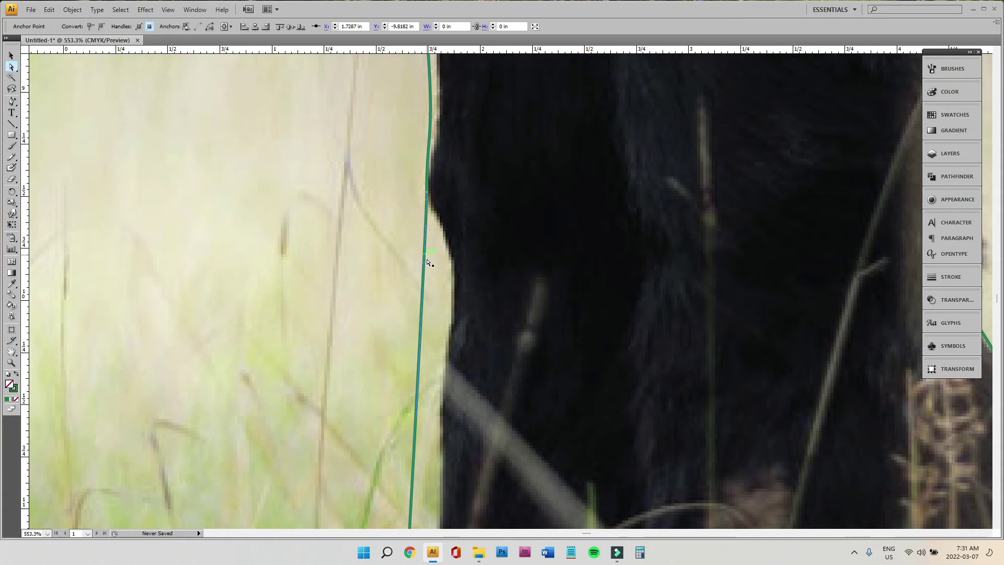
pyautogui.moveTo(424, 265); pyautogui.dragTo(453, 280)
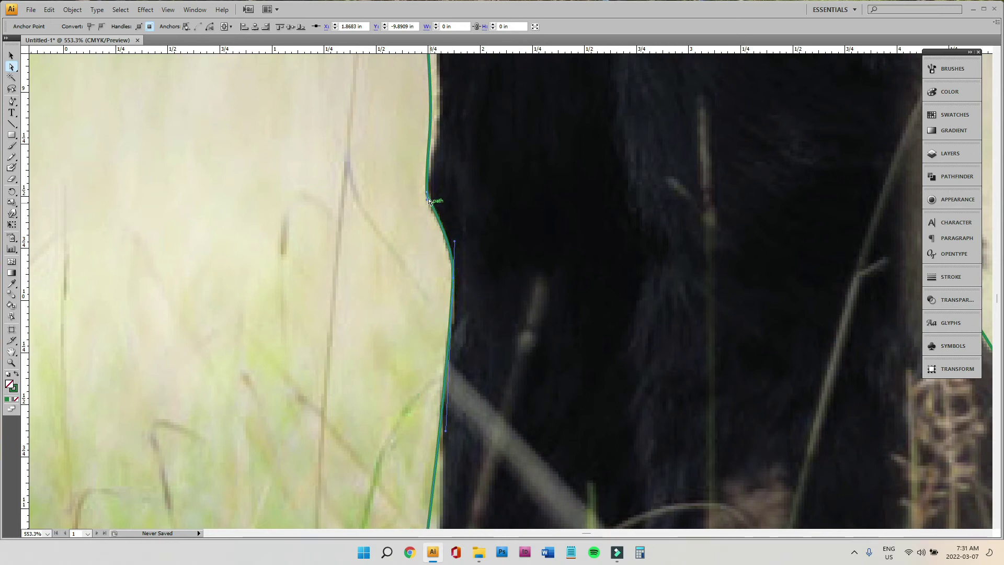
pyautogui.moveTo(455, 241); pyautogui.dragTo(454, 253)
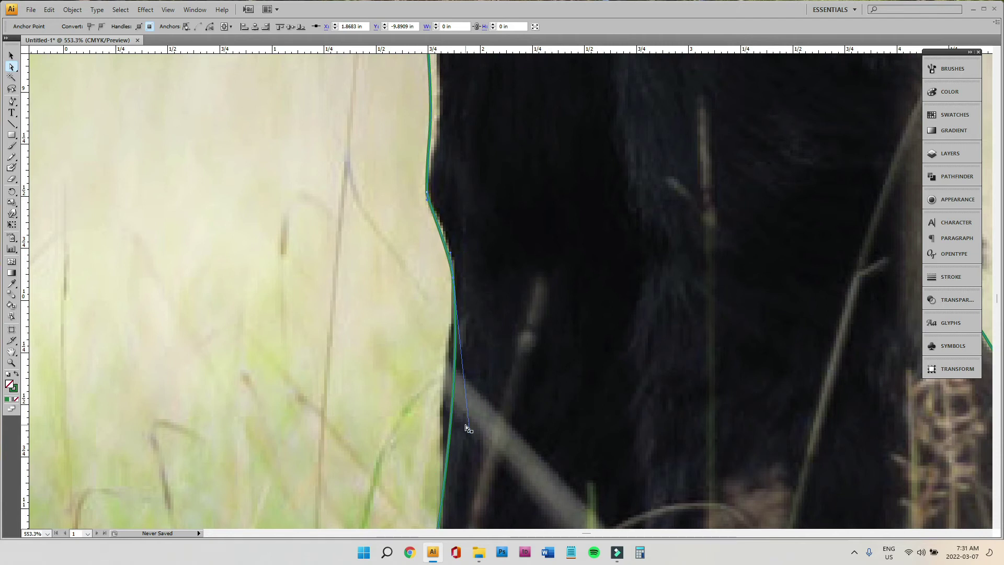
pyautogui.moveTo(470, 429); pyautogui.dragTo(454, 338)
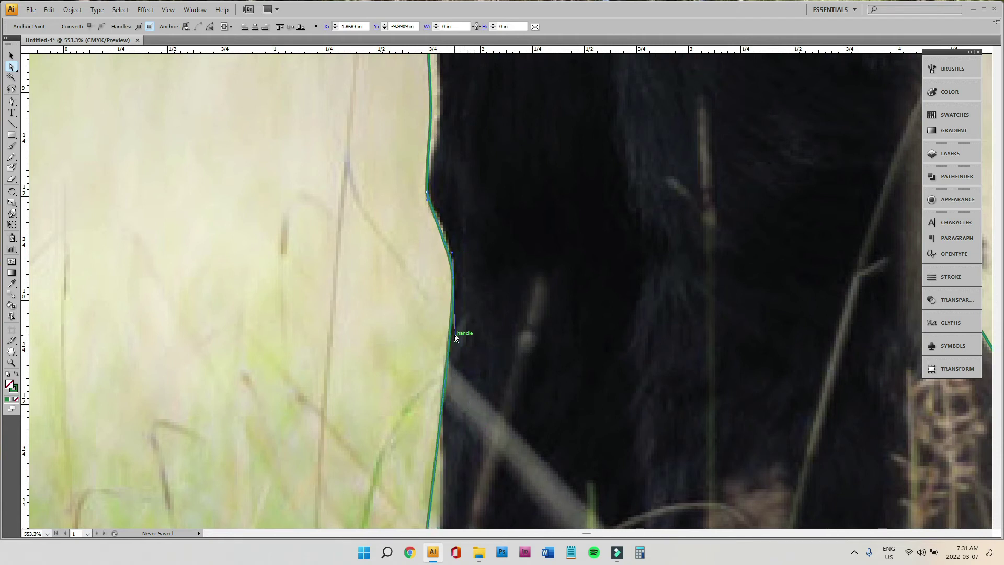
# Use the Convert Anchor Point tool to adjust the lower handle of the anchor below the leg's bulge independently, extending it down the leg edge
pyautogui.scroll(-4, 455, 337)
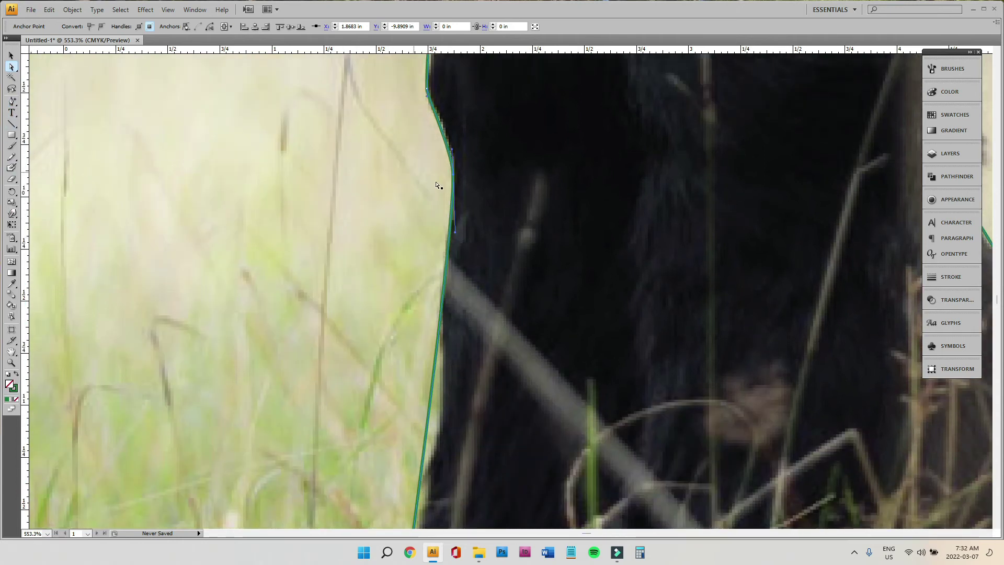
pyautogui.click(12, 101)
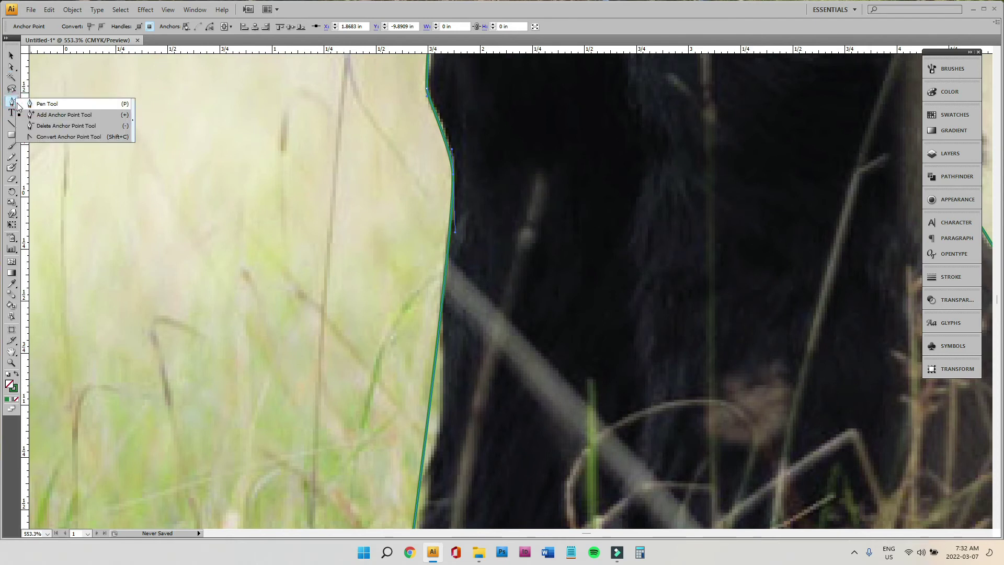
pyautogui.click(19, 104)
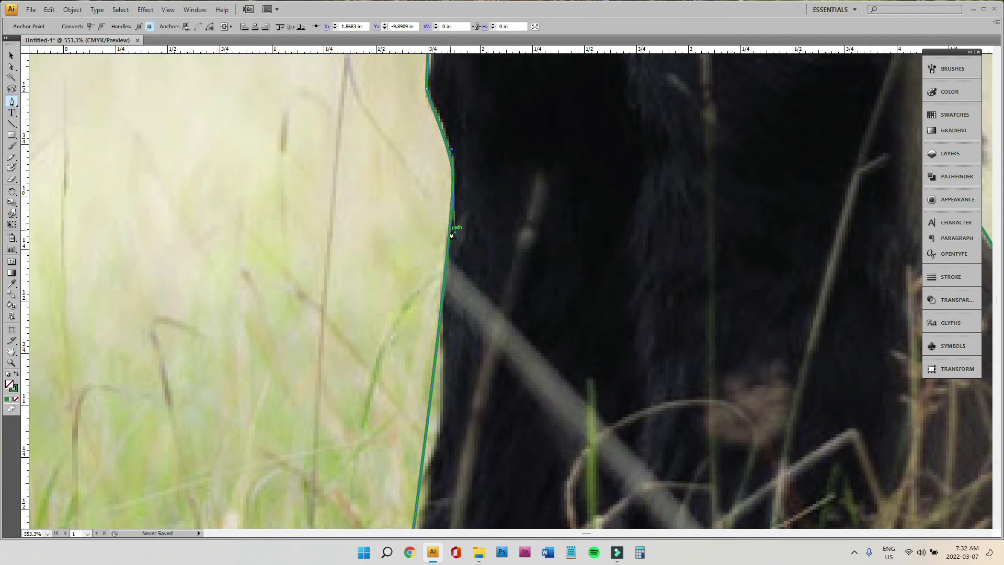
pyautogui.click(11, 102)
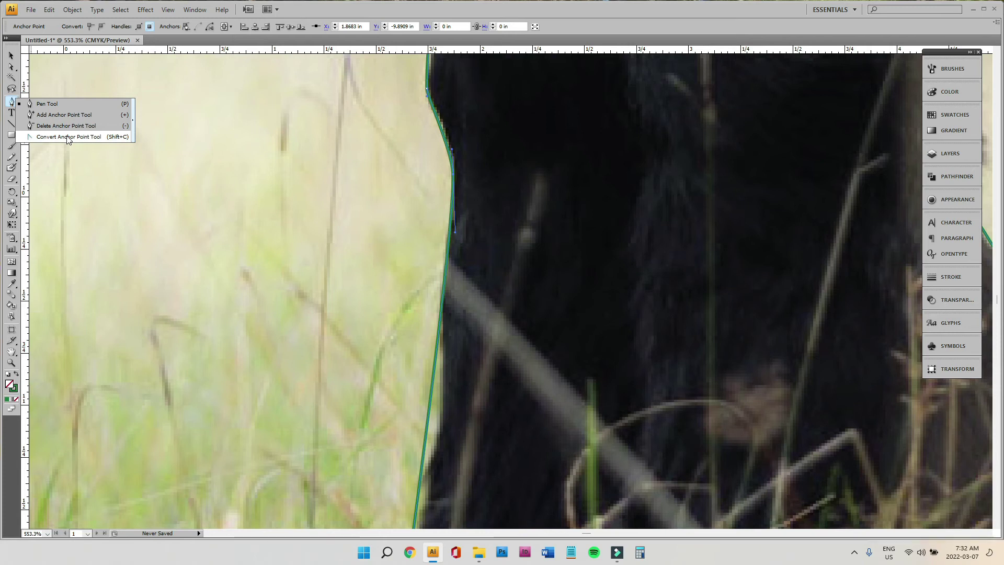
pyautogui.click(68, 137)
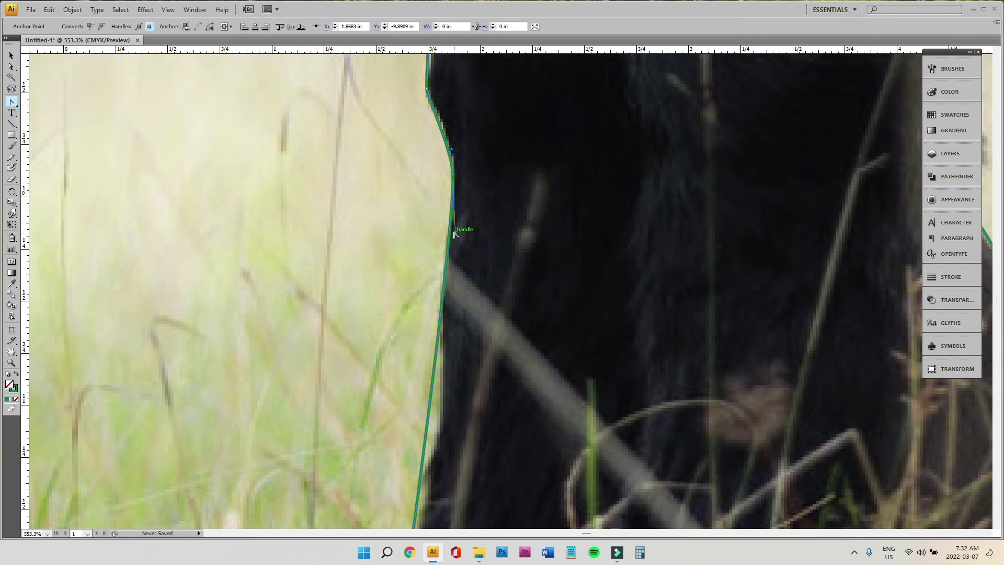
pyautogui.moveTo(457, 234); pyautogui.dragTo(444, 296)
# Direct-select that anchor below the bulge again and adjust its upper handle slightly
pyautogui.click(12, 101)
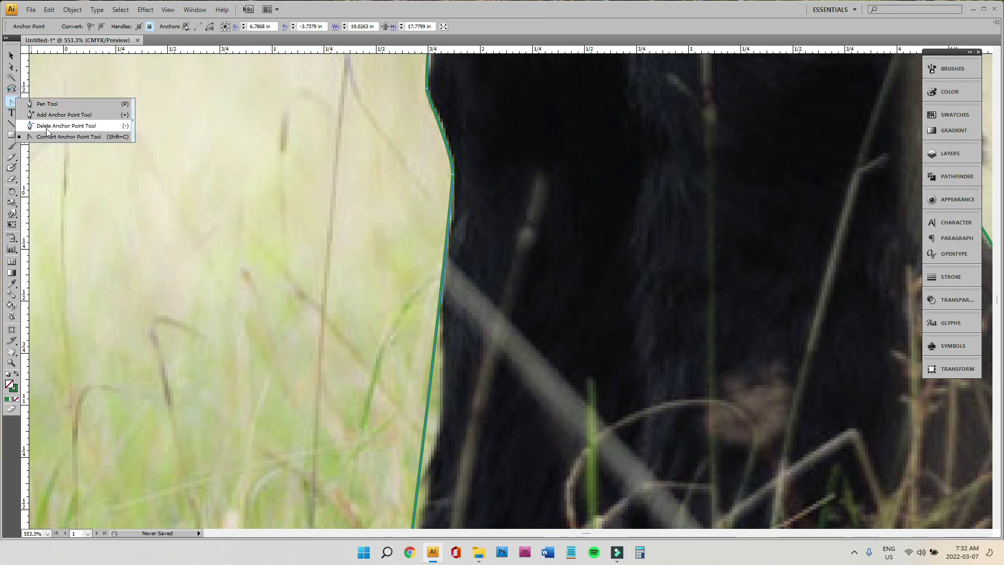
pyautogui.click(54, 116)
pyautogui.click(12, 66)
pyautogui.click(453, 174)
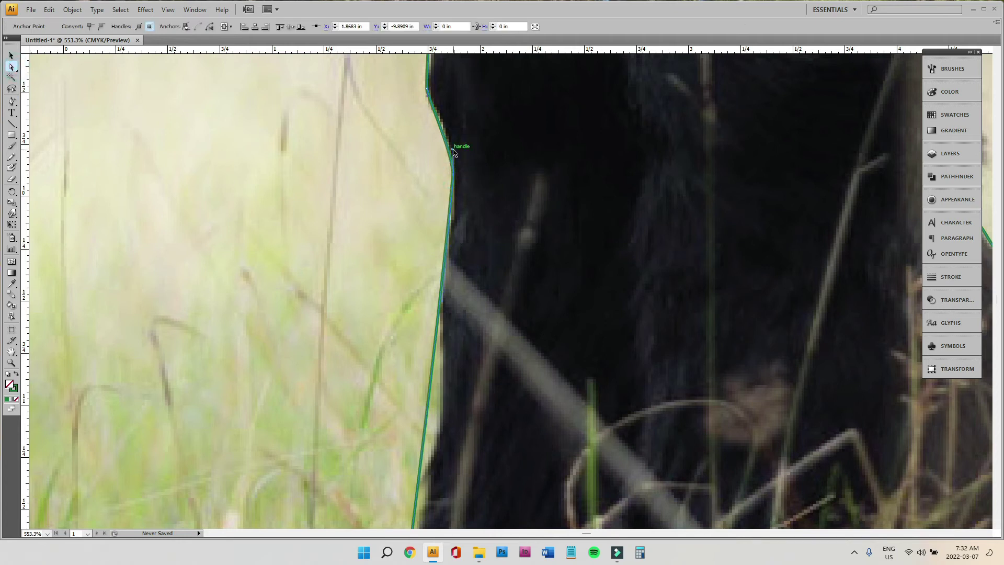
pyautogui.moveTo(453, 151); pyautogui.dragTo(453, 148)
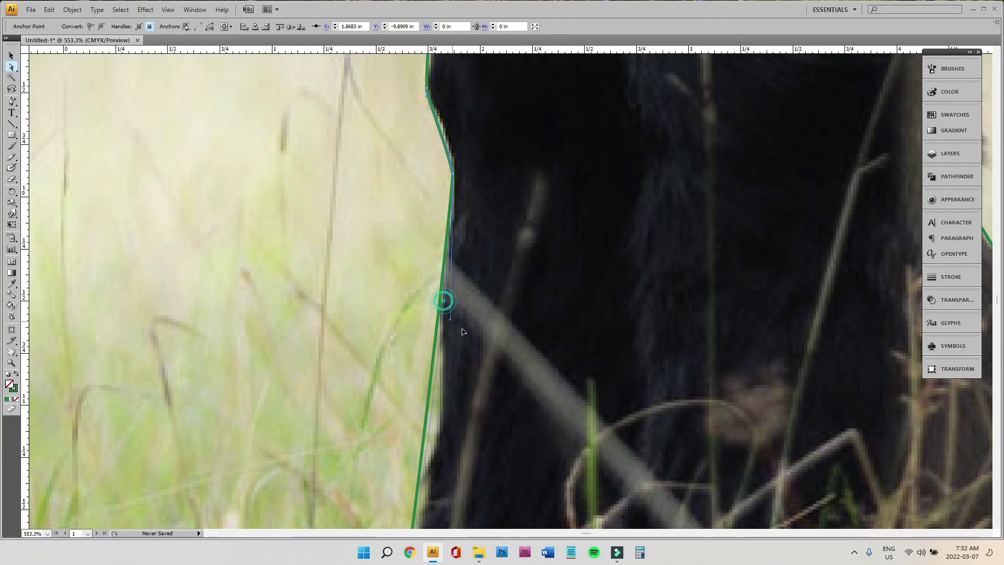
# Add an anchor farther down the leg's front edge, move it to about X 1.81 in, Y -11.03 in, and fit both handles
pyautogui.scroll(-2, 533, 410)
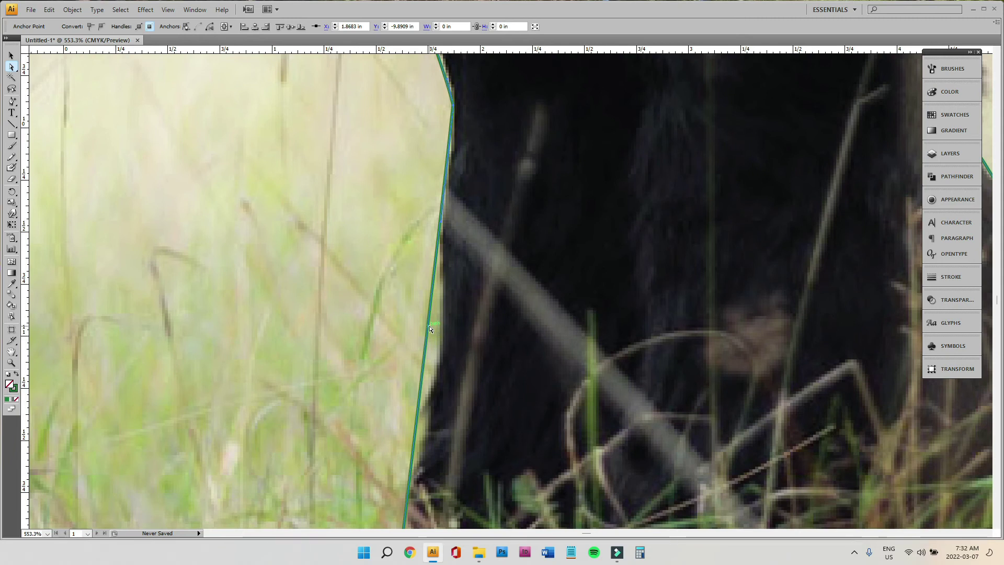
pyautogui.press('p')
pyautogui.press('a')
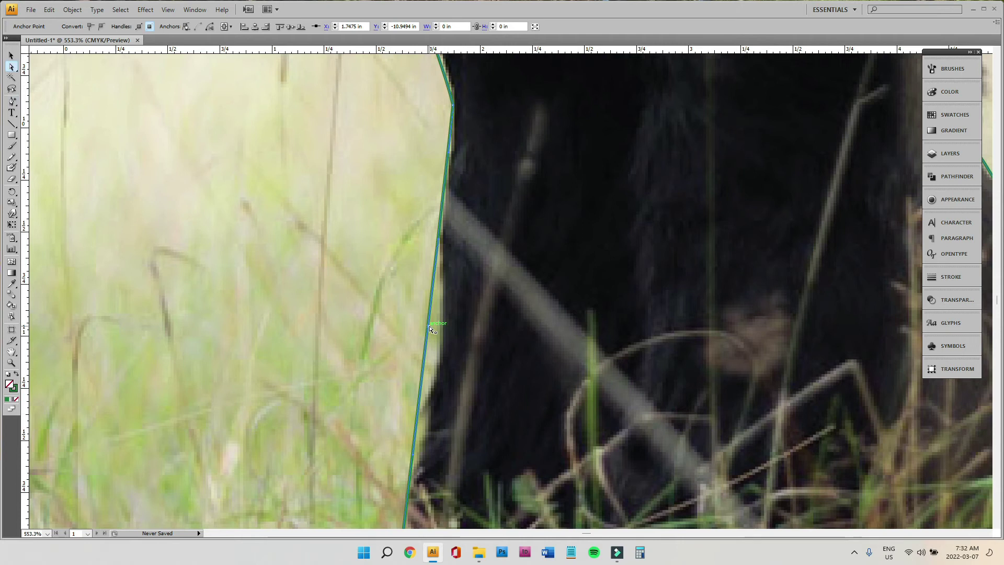
pyautogui.moveTo(429, 328); pyautogui.dragTo(441, 345)
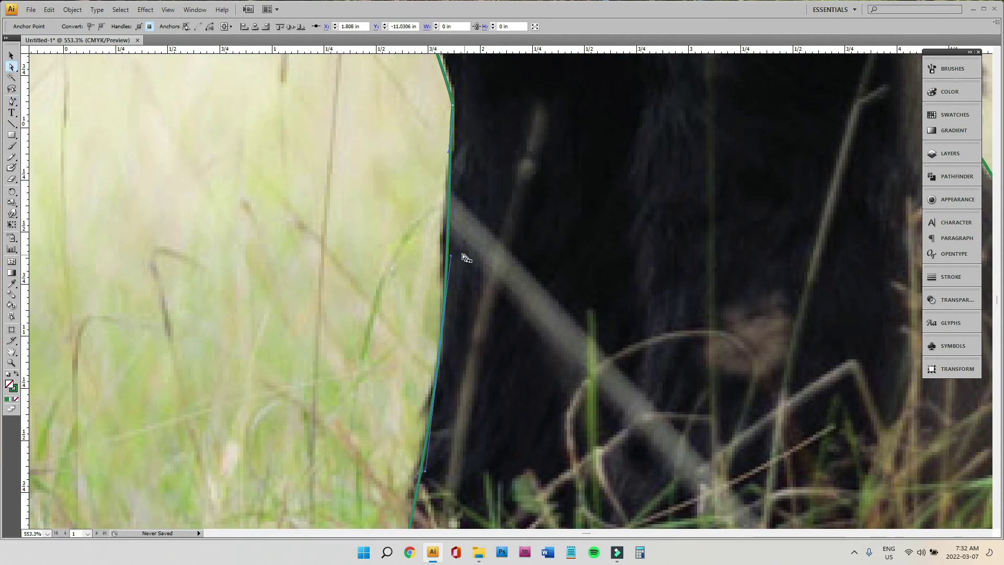
pyautogui.moveTo(452, 258)
pyautogui.mouseDown()
pyautogui.moveTo(421, 246)
pyautogui.moveTo(437, 238)
pyautogui.mouseUp()
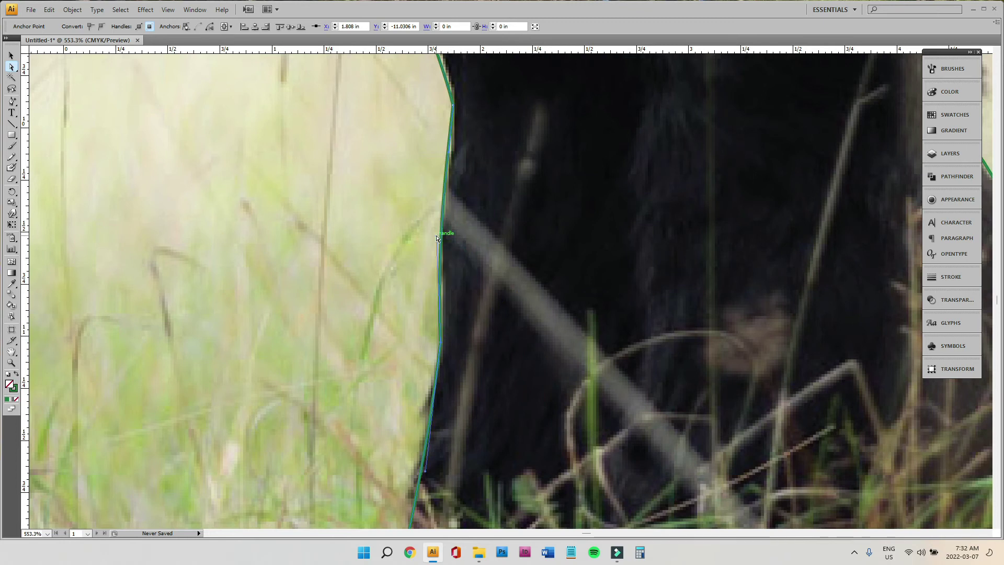
pyautogui.scroll(-3, 588, 328)
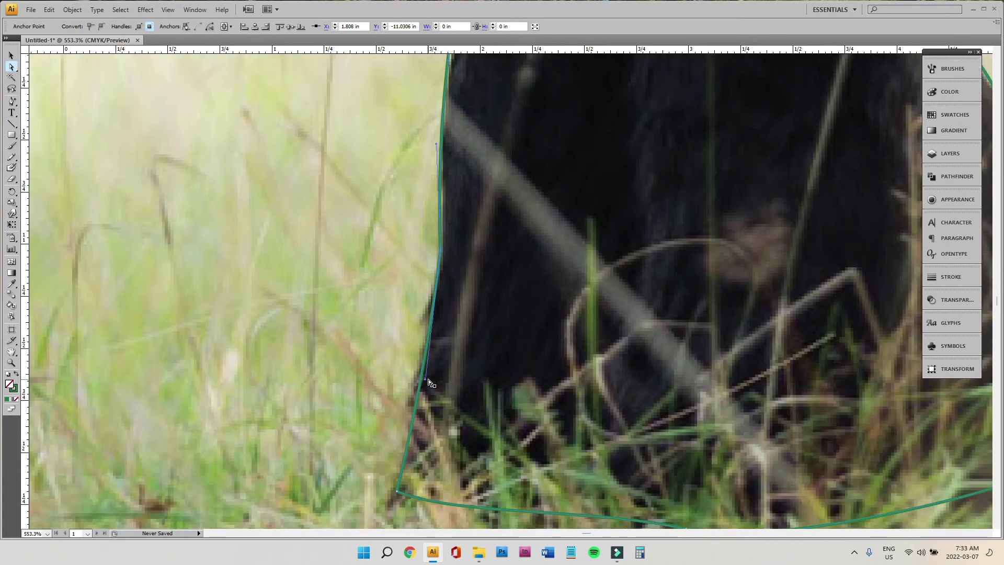
pyautogui.moveTo(428, 382); pyautogui.dragTo(417, 372)
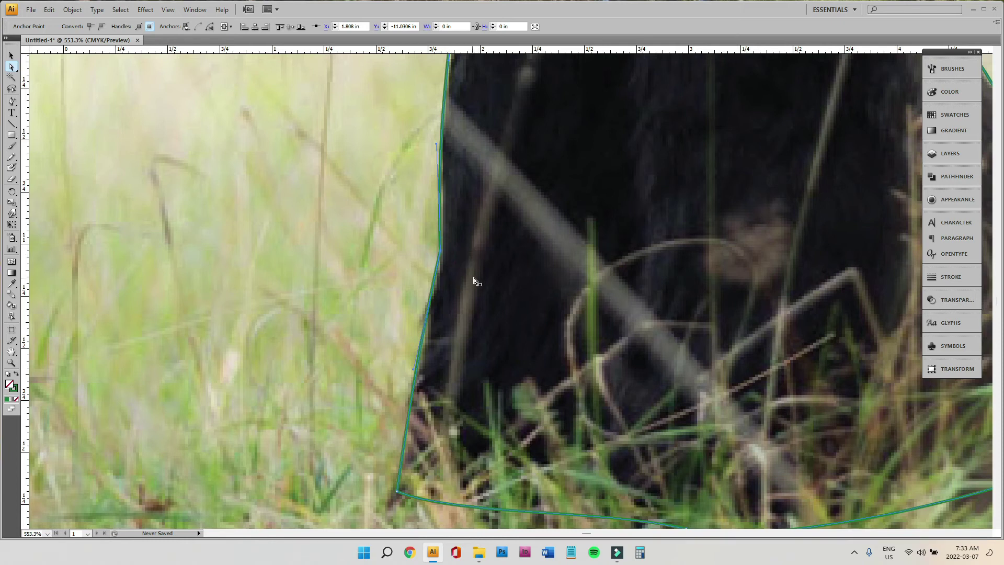
# Raise the anchor below the leg's bulge along the leg edge to about X 1.87 in, Y -9.80 in
pyautogui.scroll(4, 472, 280)
pyautogui.scroll(5, 479, 281)
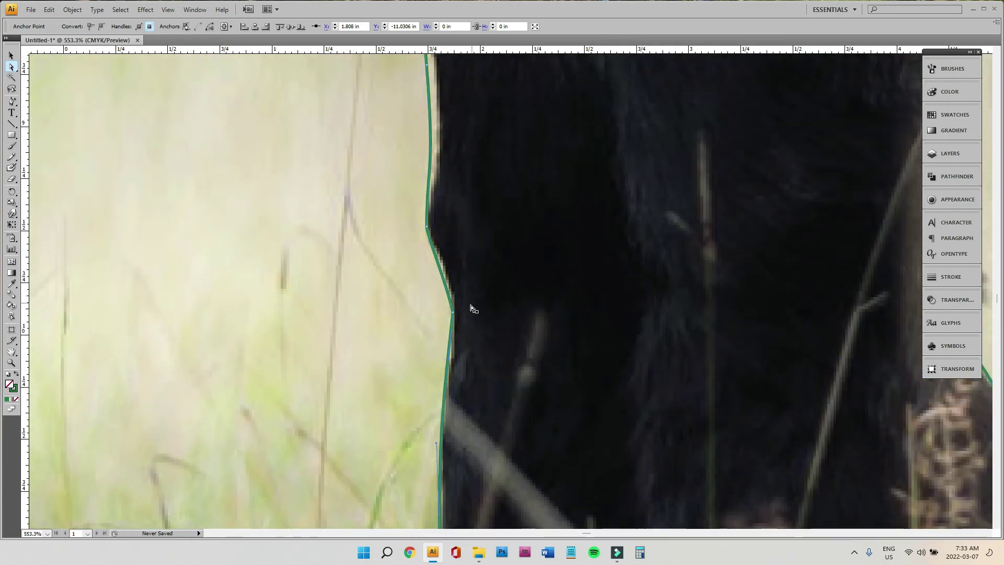
pyautogui.moveTo(454, 312); pyautogui.dragTo(438, 269)
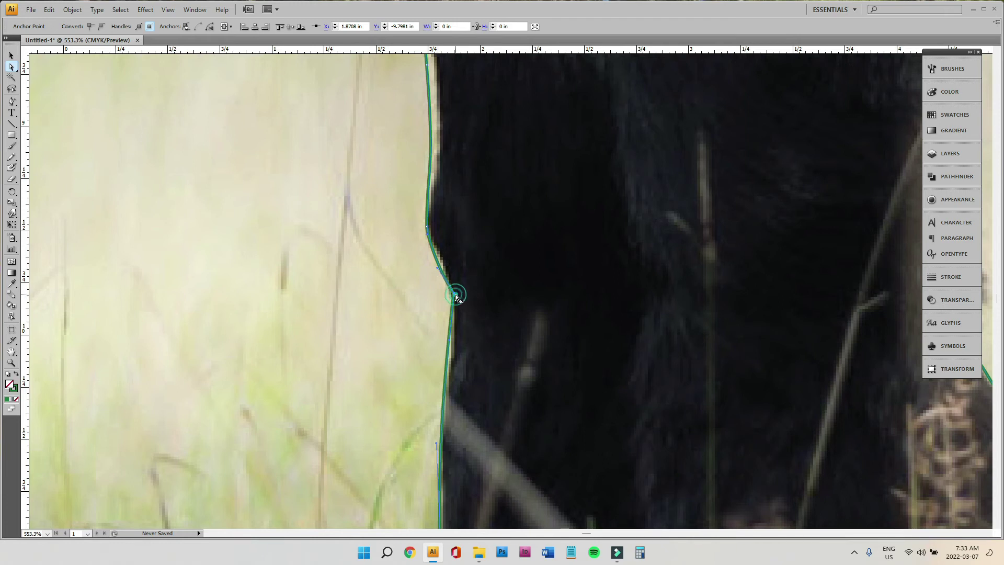
# Select the bulge anchor, reshape the curve above it with the upper segment's handle to fit the leg, and undo the accidental photo shift
pyautogui.scroll(3, 494, 219)
pyautogui.click(434, 315)
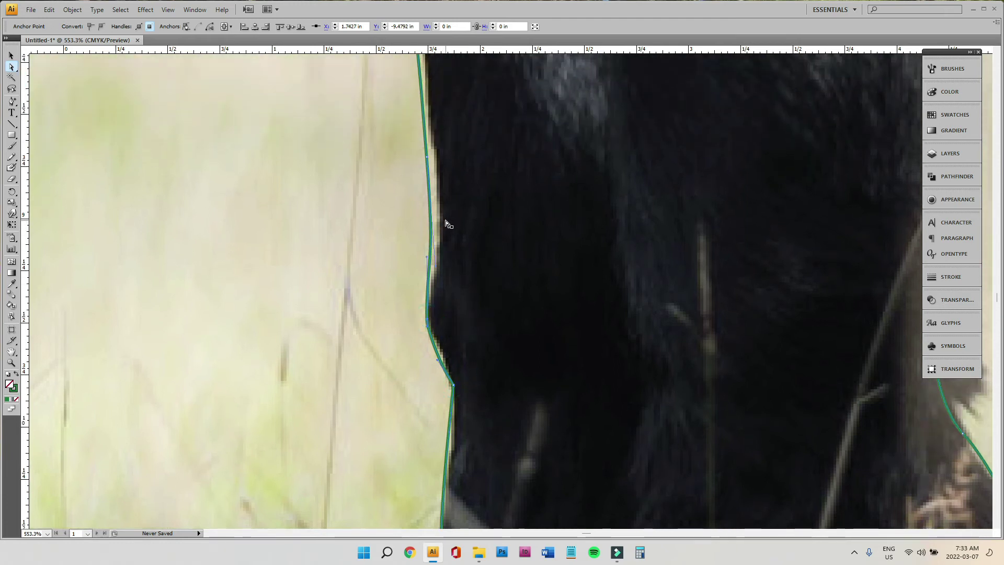
pyautogui.moveTo(426, 155); pyautogui.dragTo(438, 202)
pyautogui.moveTo(448, 307); pyautogui.dragTo(451, 287)
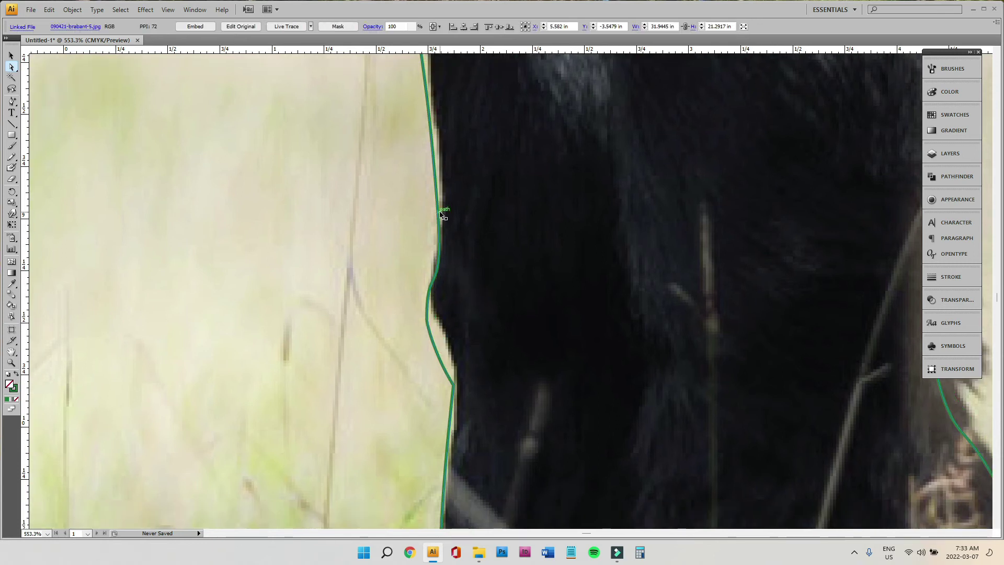
pyautogui.hotkey('ctrl', 'z')
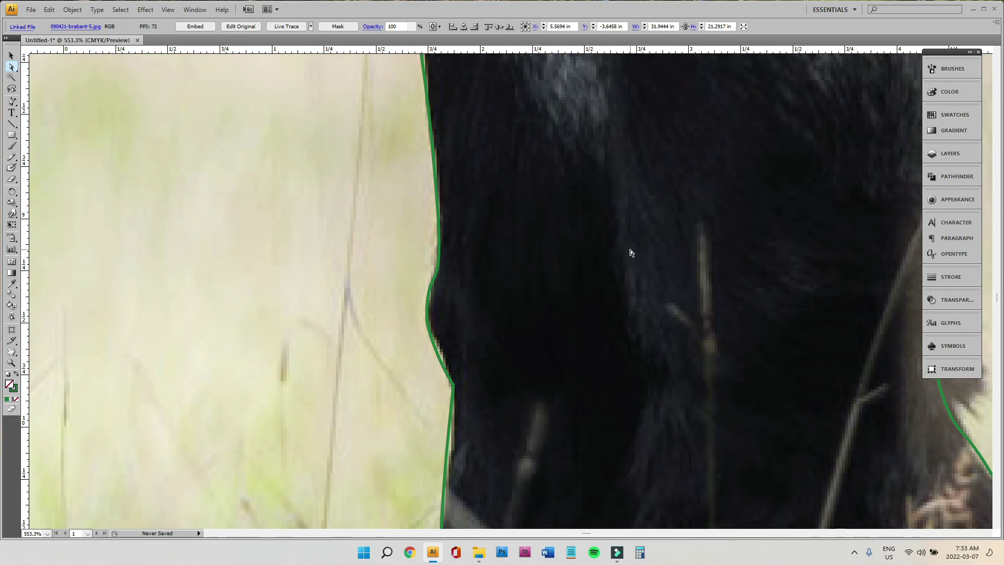
# Fit the whole artboard in view, try moving the photo away from the outline, and undo the move
pyautogui.click(11, 54)
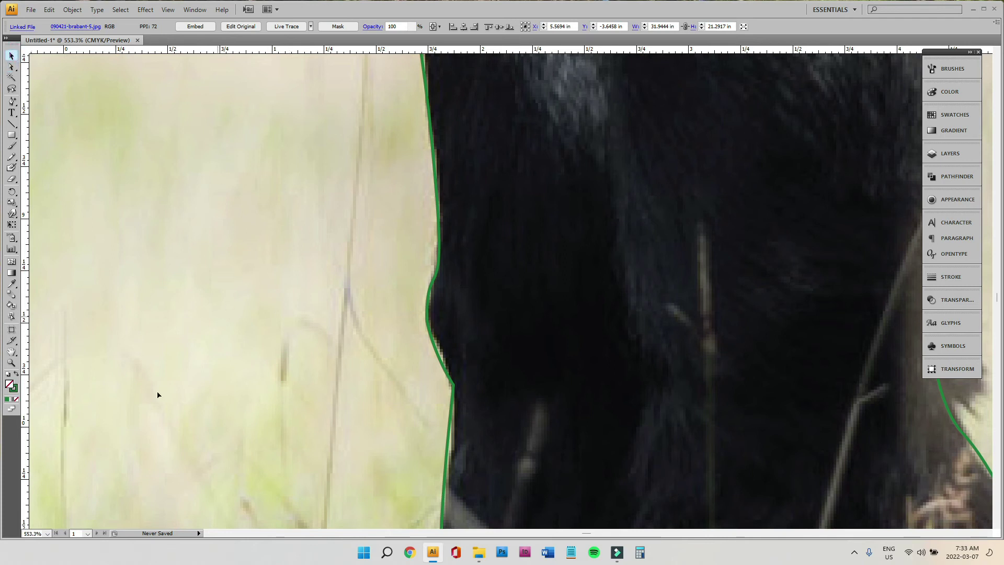
pyautogui.click(47, 533)
pyautogui.click(45, 525)
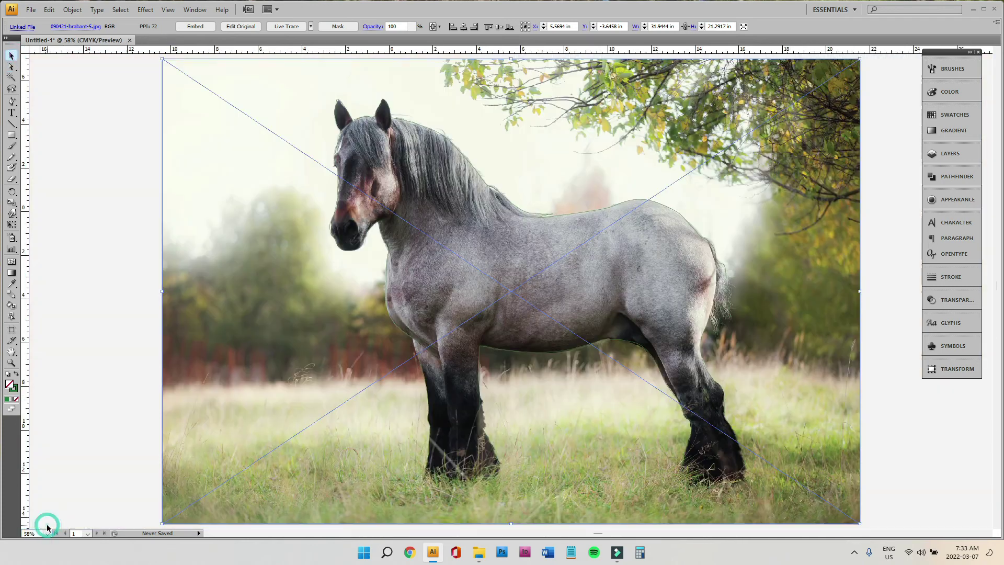
pyautogui.moveTo(223, 236); pyautogui.dragTo(356, 252)
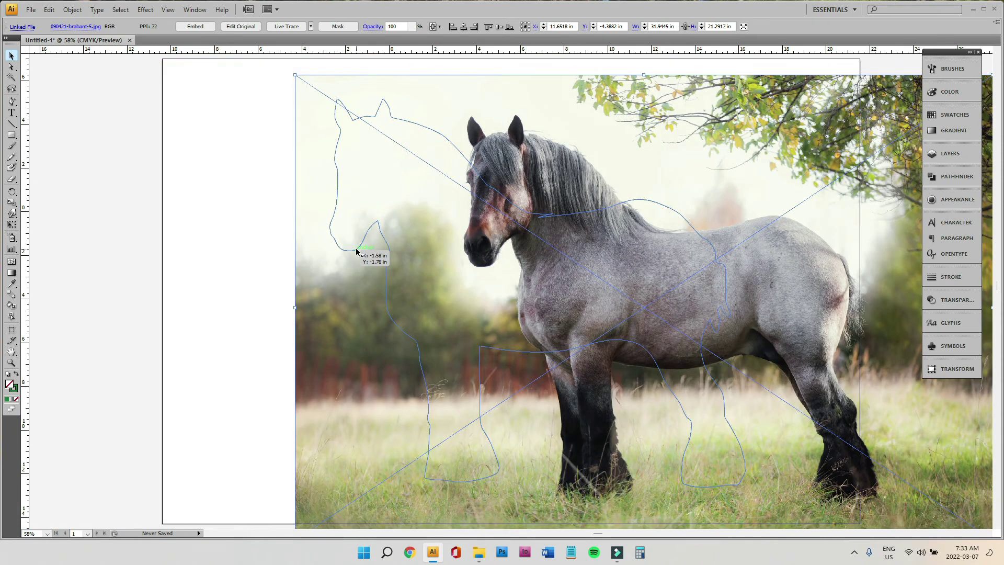
pyautogui.hotkey('ctrl', 'z')
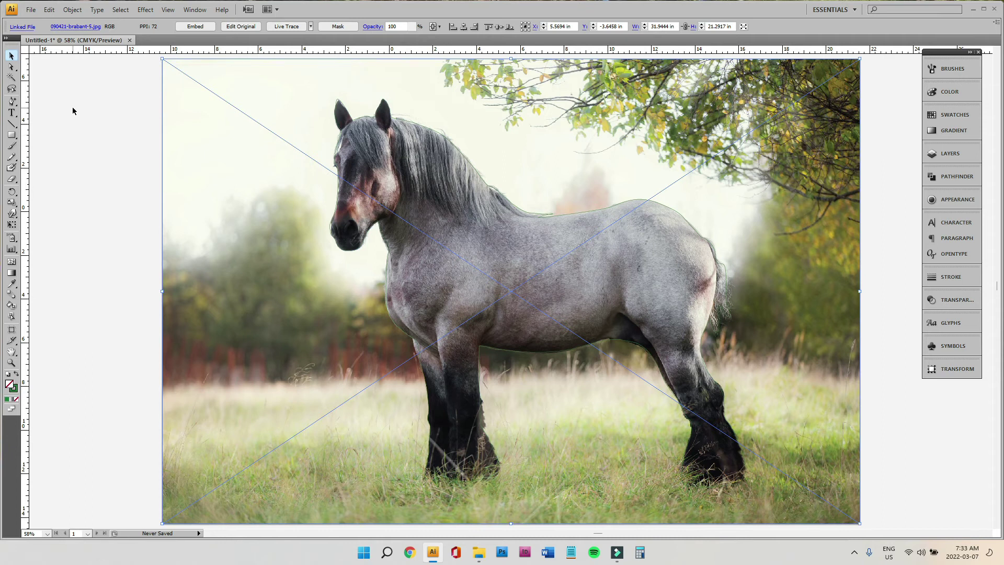
# Lock the selected horse photo so it stays fixed beneath the outline
pyautogui.click(49, 10)
pyautogui.click(73, 9)
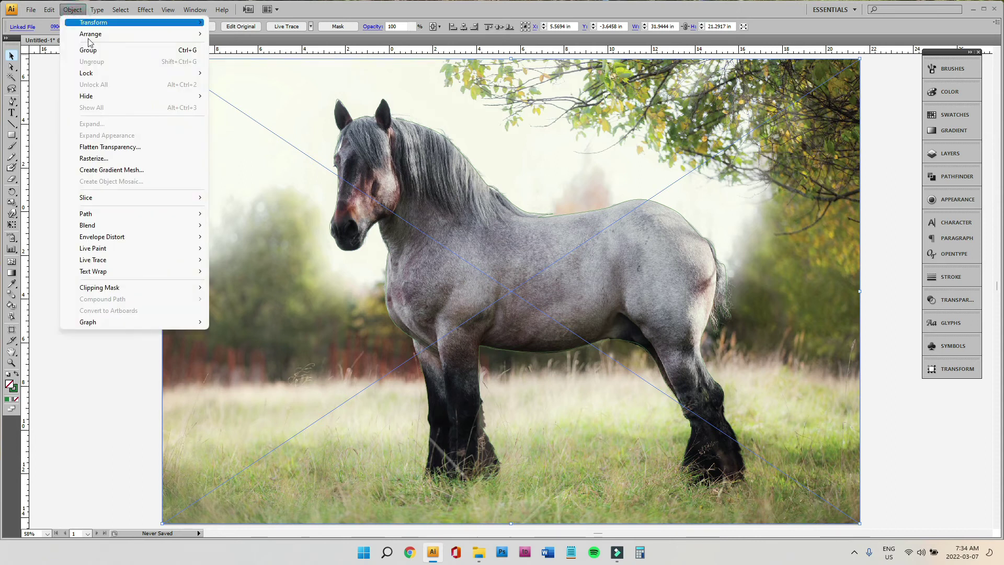
pyautogui.moveTo(90, 73)
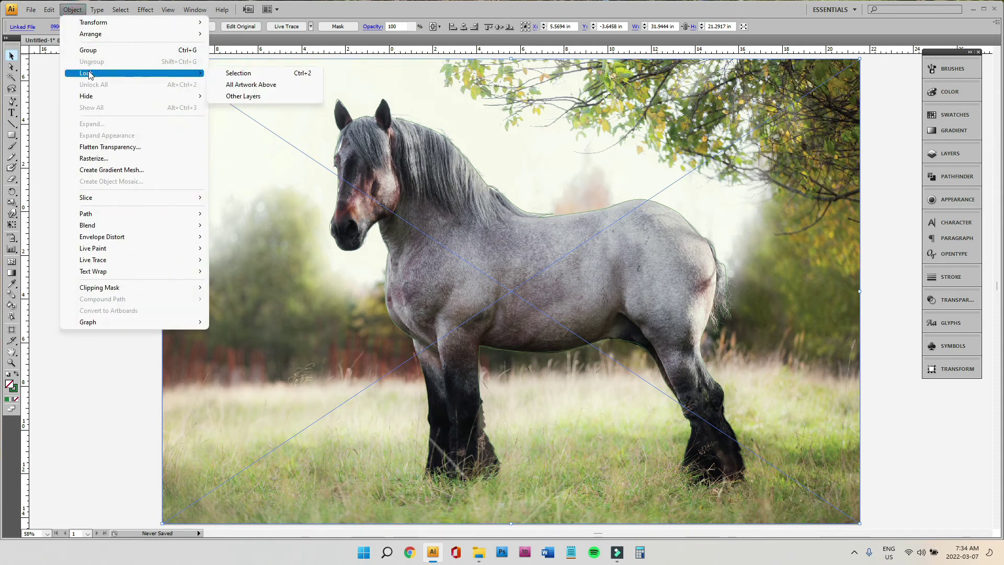
pyautogui.click(263, 73)
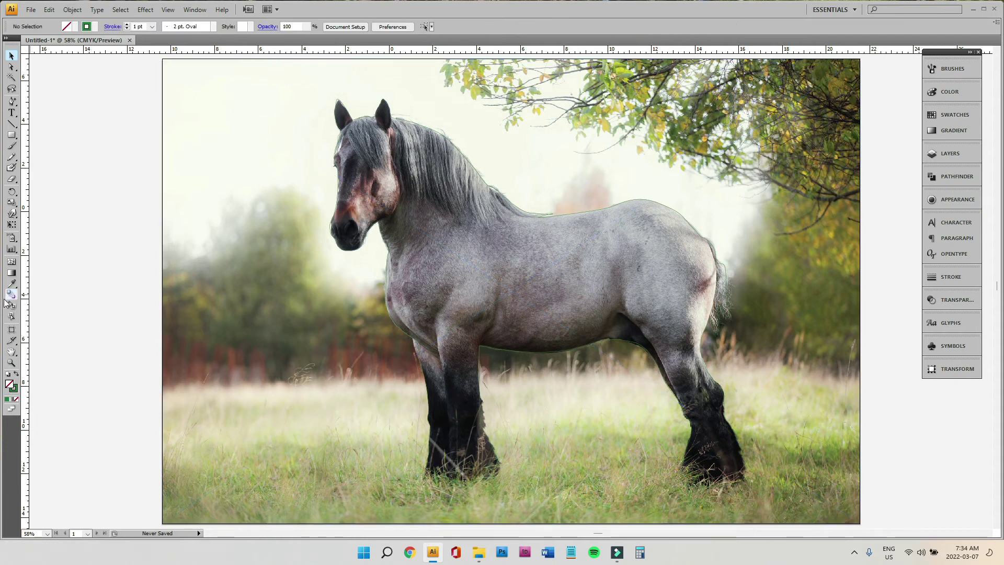
# Select the horse outline and set its stroke colour to white (C, M, Y and K 0%), then deselect it
pyautogui.click(532, 211)
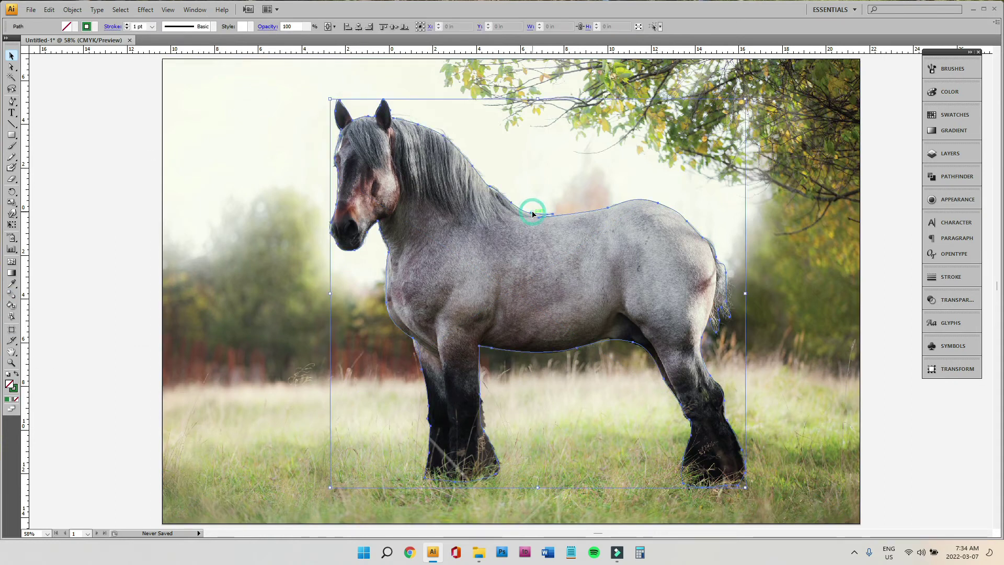
pyautogui.click(7, 399)
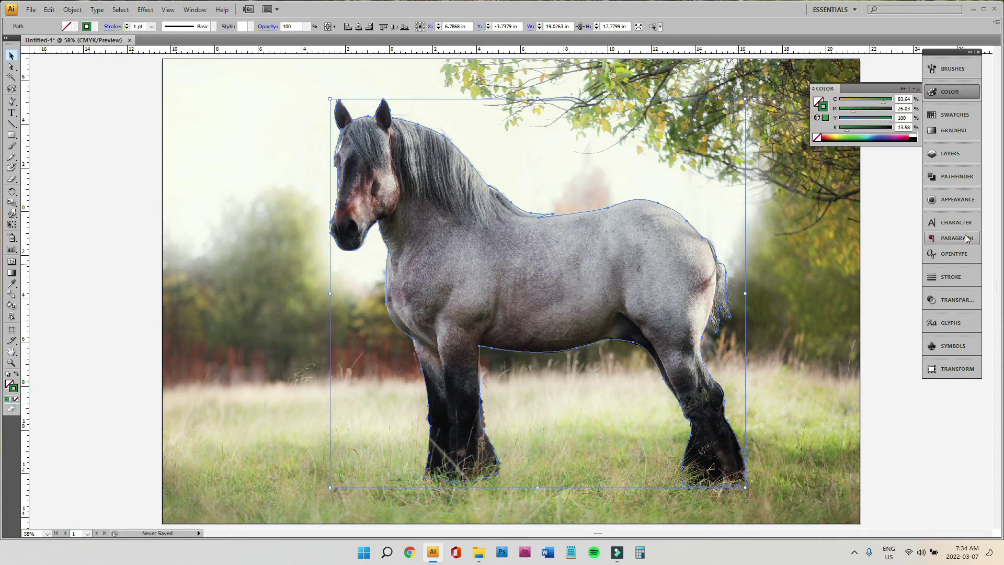
pyautogui.click(918, 135)
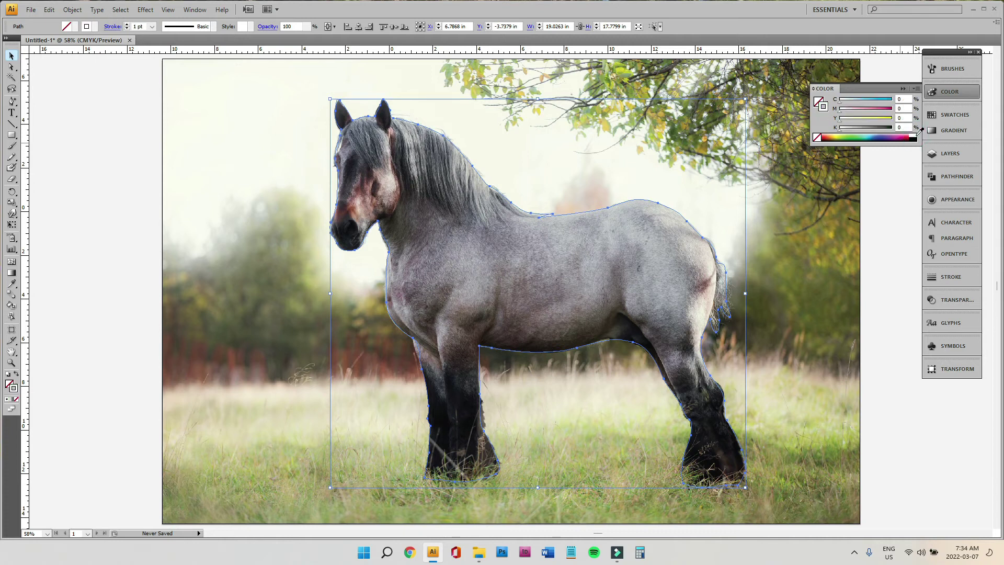
pyautogui.click(868, 247)
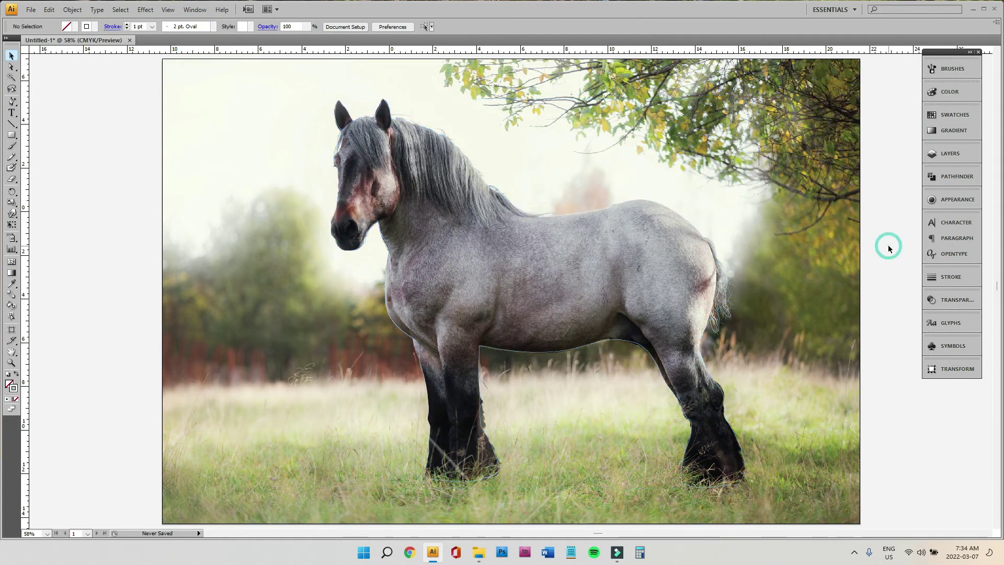
# Reselect the horse outline and set its stroke to 100% cyan, then deselect it
pyautogui.click(618, 343)
pyautogui.click(950, 92)
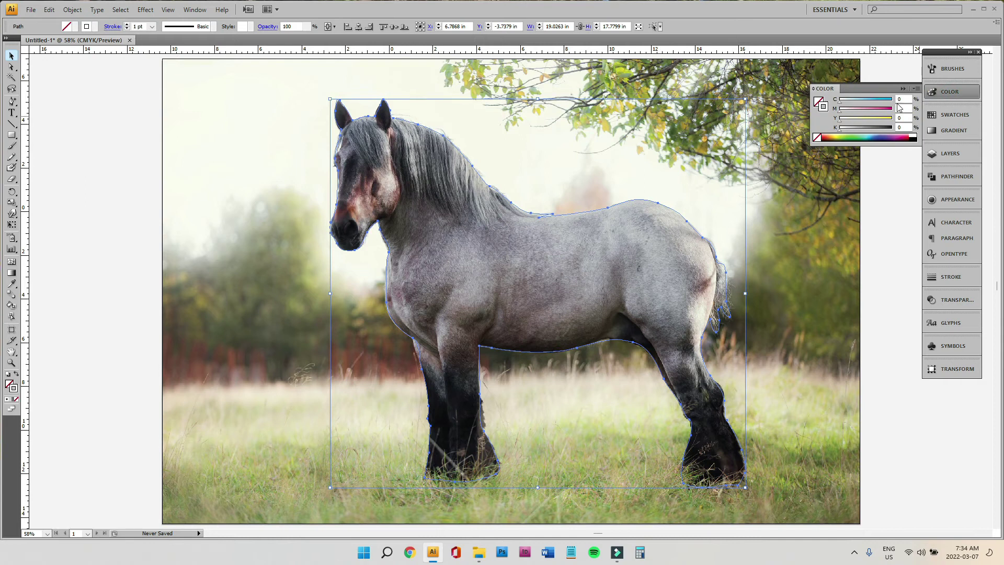
pyautogui.click(881, 216)
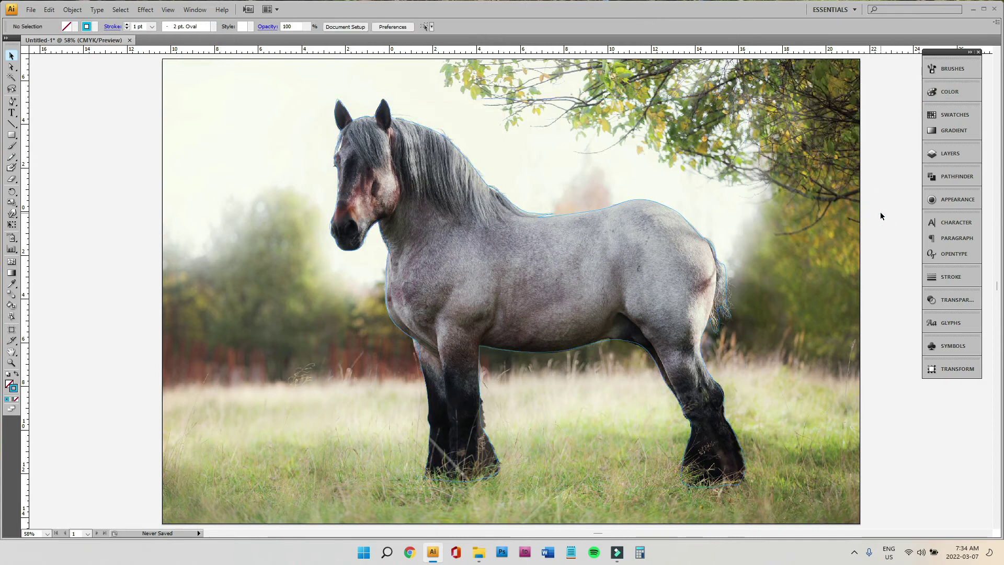
# Reselect the horse outline, clear its cyan value and change the stroke colour to magenta, then deselect it
pyautogui.click(677, 209)
pyautogui.click(949, 94)
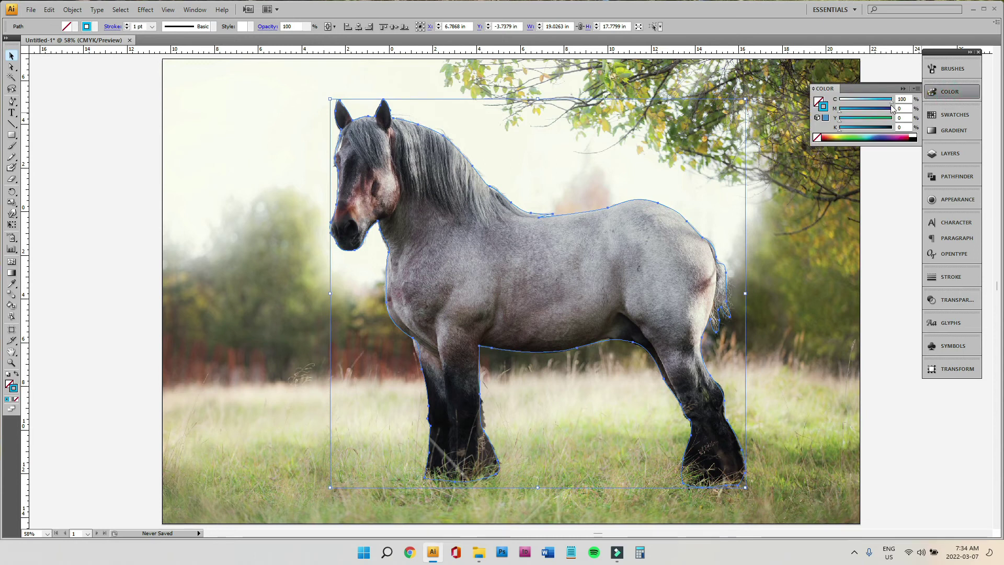
pyautogui.click(915, 137)
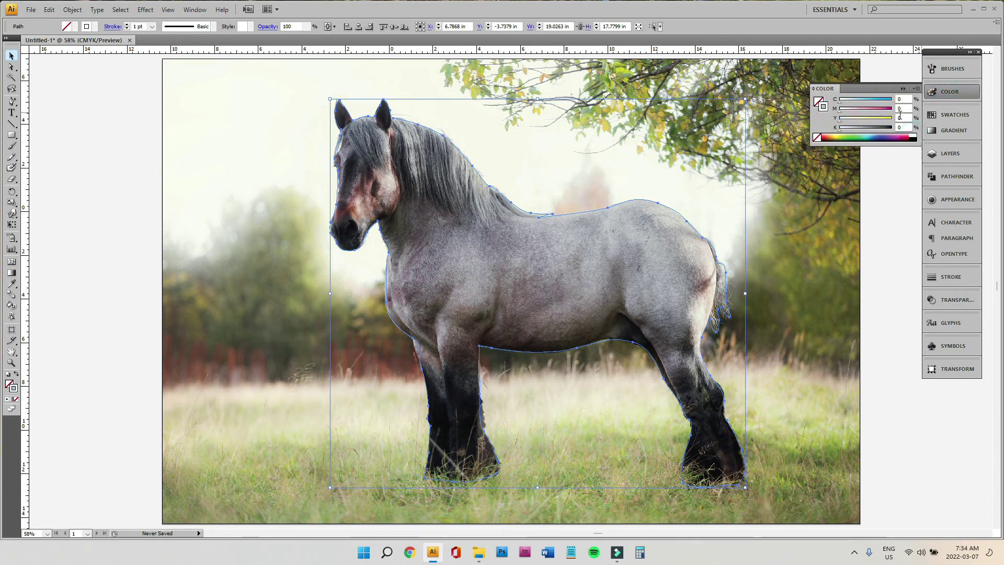
pyautogui.click(893, 110)
pyautogui.click(899, 181)
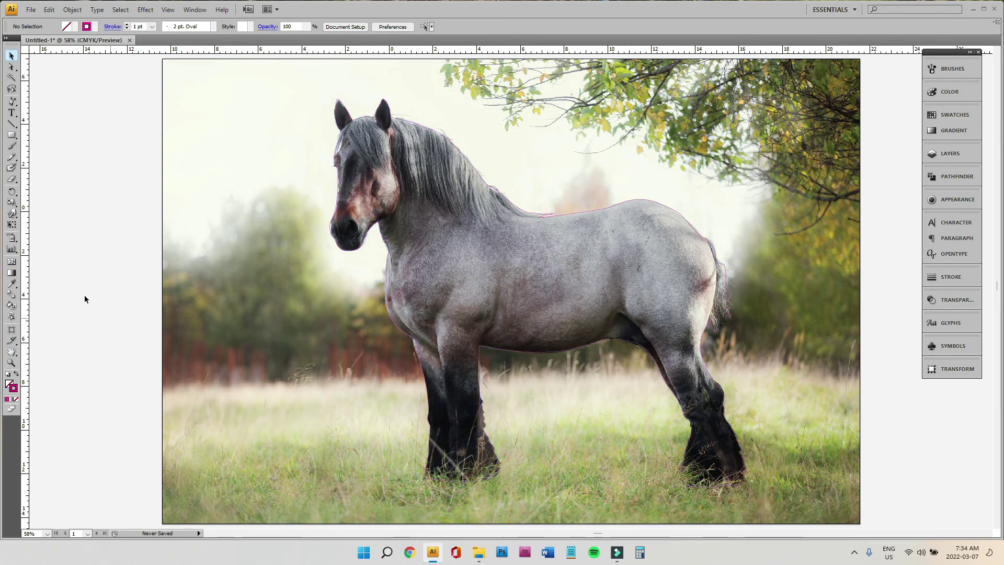
# Retract the outgoing direction handle of the anchor where chest meets front leg, so the outline follows the upper leg's front edge
pyautogui.click(11, 362)
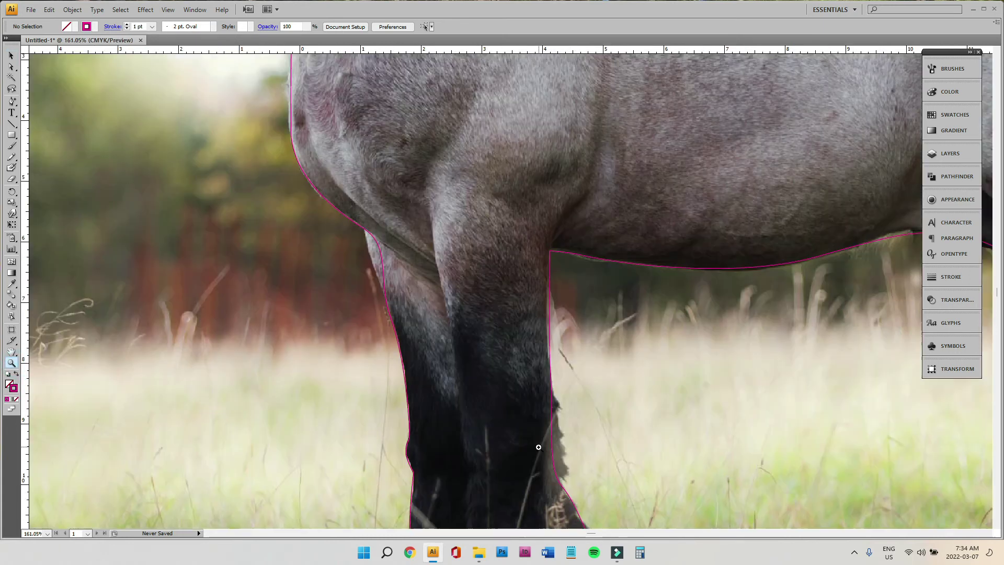
pyautogui.click(394, 339)
pyautogui.click(11, 67)
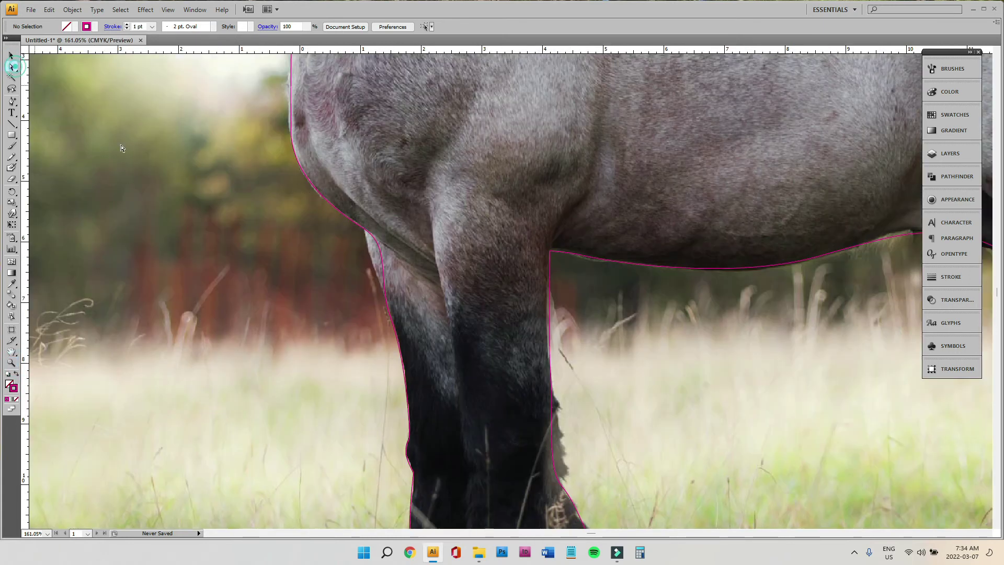
pyautogui.click(11, 362)
pyautogui.moveTo(318, 174); pyautogui.dragTo(486, 439)
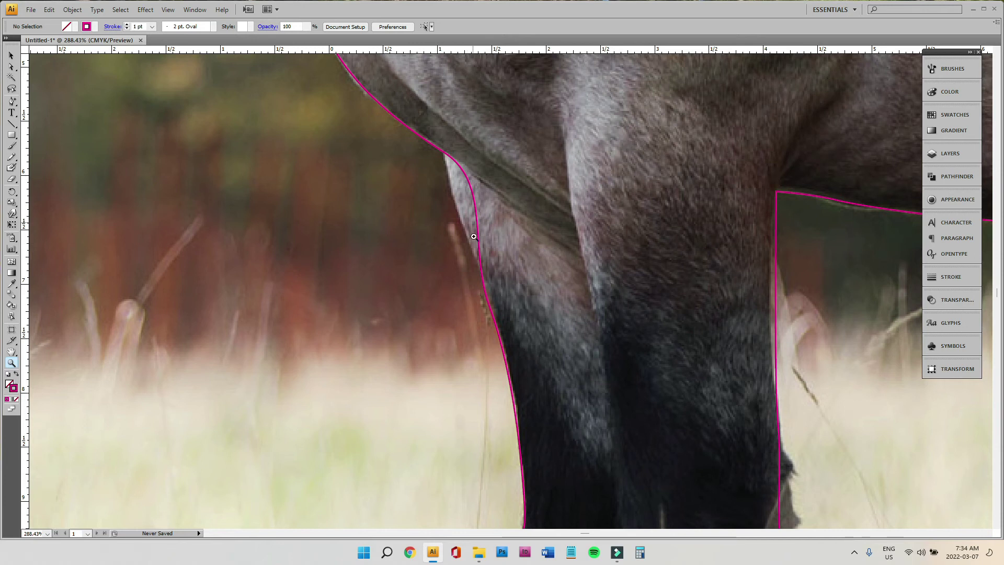
pyautogui.click(11, 67)
pyautogui.click(432, 147)
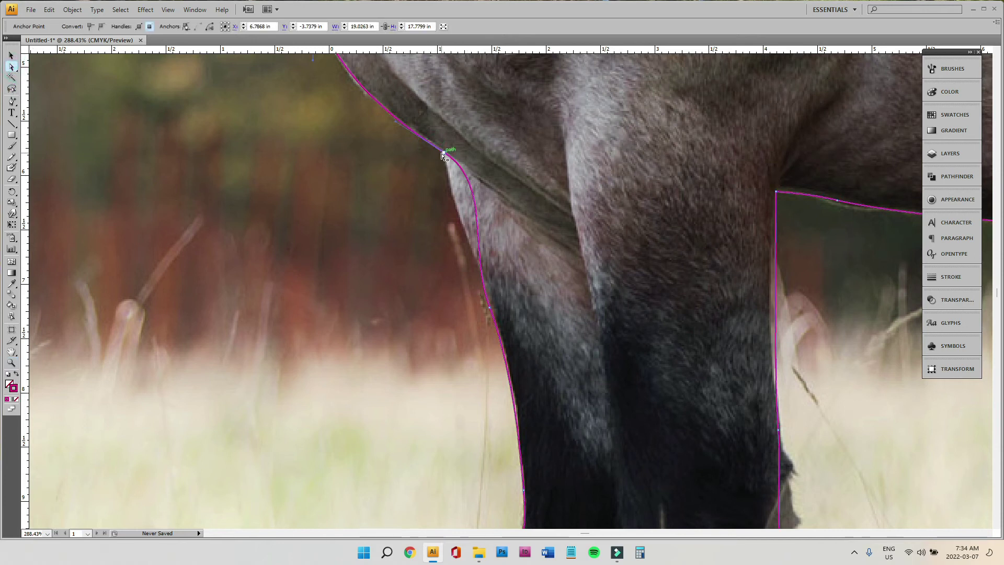
pyautogui.click(445, 155)
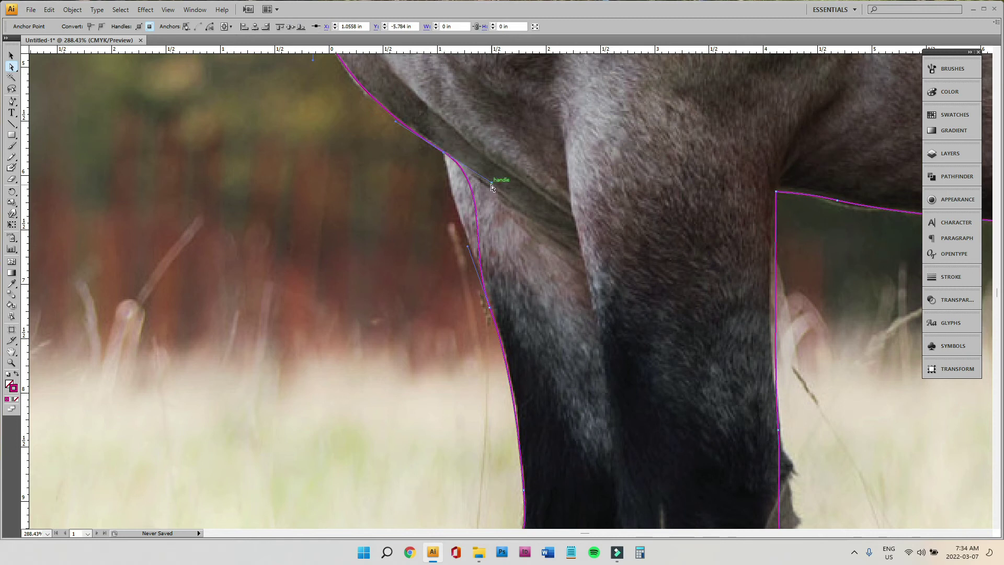
pyautogui.moveTo(493, 185); pyautogui.dragTo(445, 155)
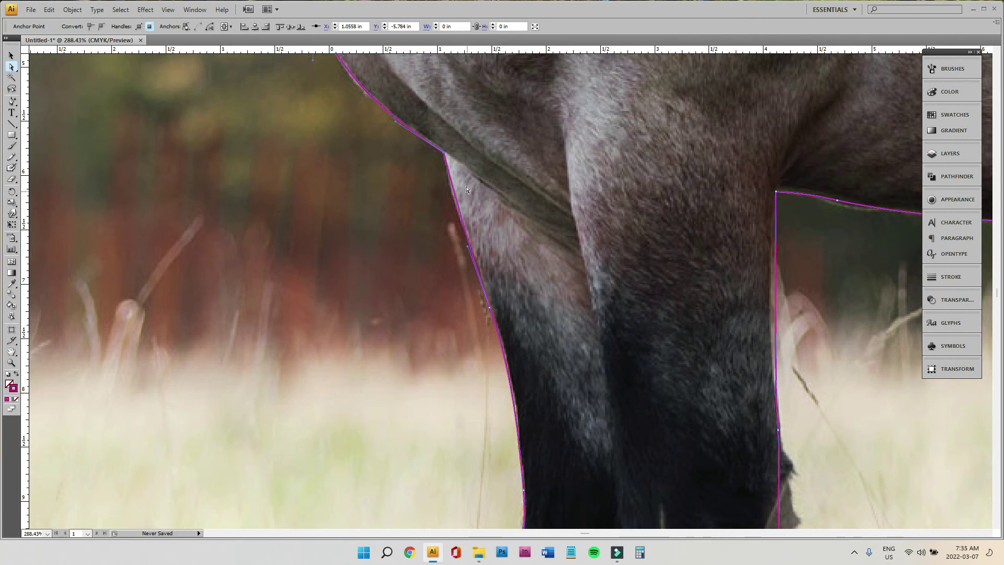
# Reshape the chest curve by adjusting the direction handles of its anchors so the outline bulges along the chest's front edge
pyautogui.scroll(10, 253, 185)
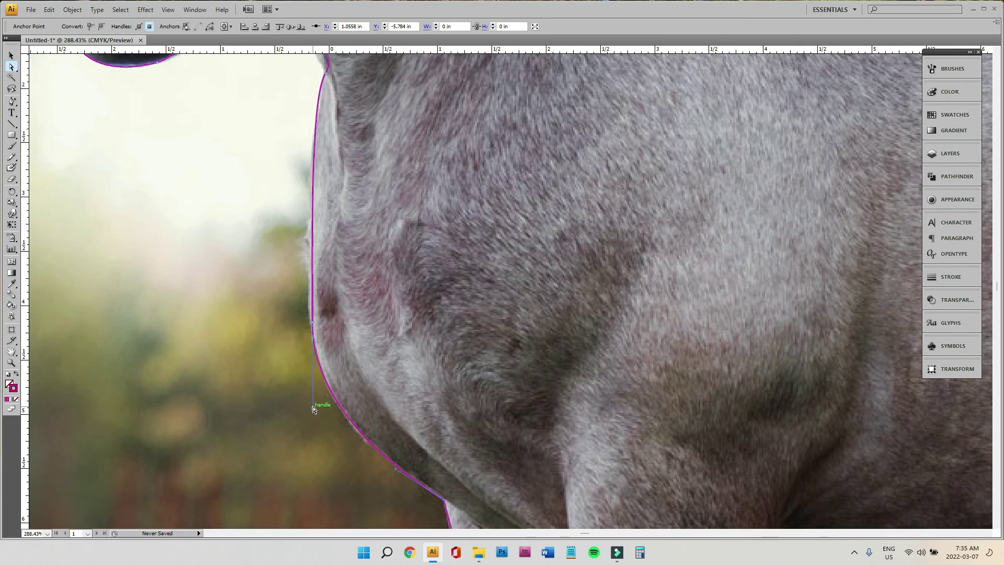
pyautogui.moveTo(312, 409); pyautogui.dragTo(334, 430)
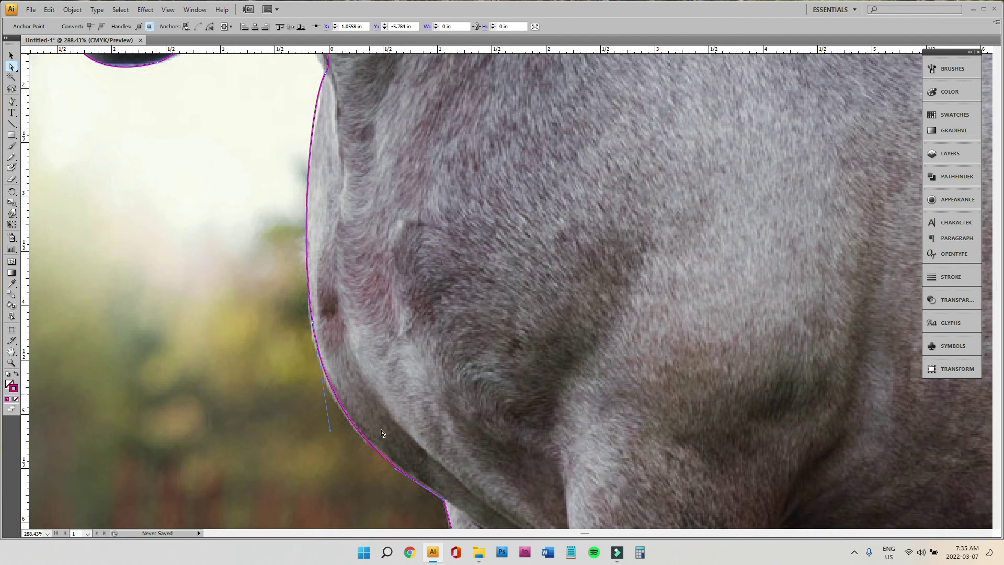
pyautogui.scroll(4, 355, 267)
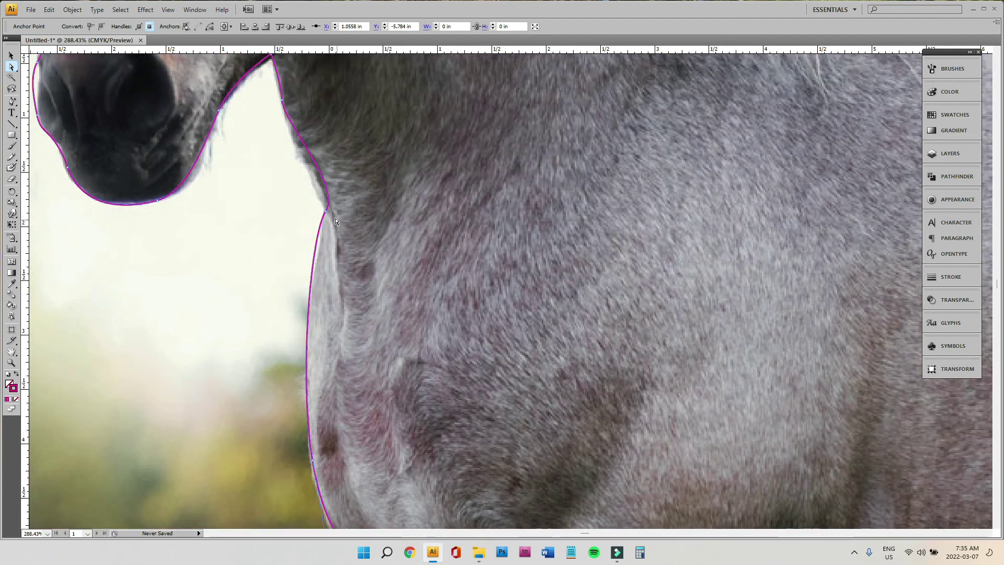
pyautogui.moveTo(327, 208); pyautogui.dragTo(318, 232)
# Move the anchor at the base of the throat onto the neck edge and nudge the anchor under the jaw into place
pyautogui.scroll(3, 392, 261)
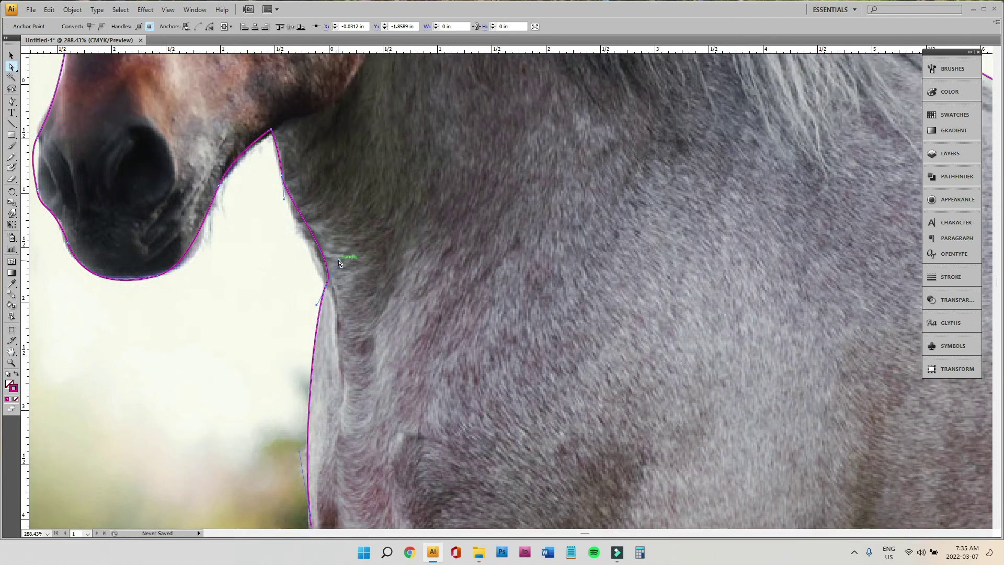
pyautogui.click(325, 287)
pyautogui.keyDown('alt'); pyautogui.click(325, 287); pyautogui.keyUp('alt')
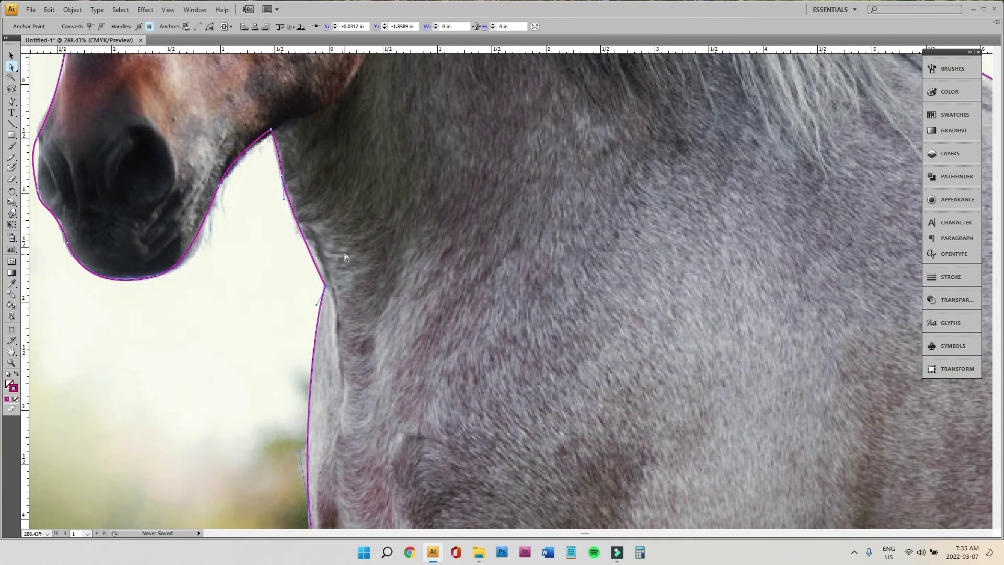
pyautogui.click(273, 131)
pyautogui.moveTo(272, 131); pyautogui.dragTo(273, 135)
# Adjust the chin anchor's handle, then add an anchor on the curve behind the chin and fit it to the jaw edge
pyautogui.click(160, 277)
pyautogui.moveTo(189, 269); pyautogui.dragTo(216, 257)
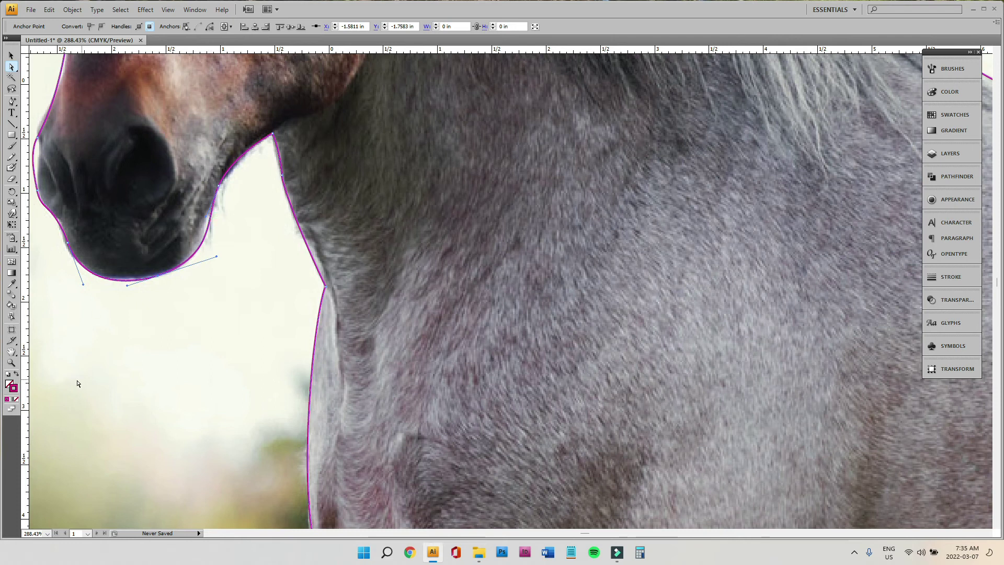
pyautogui.click(12, 362)
pyautogui.moveTo(110, 132); pyautogui.dragTo(320, 342)
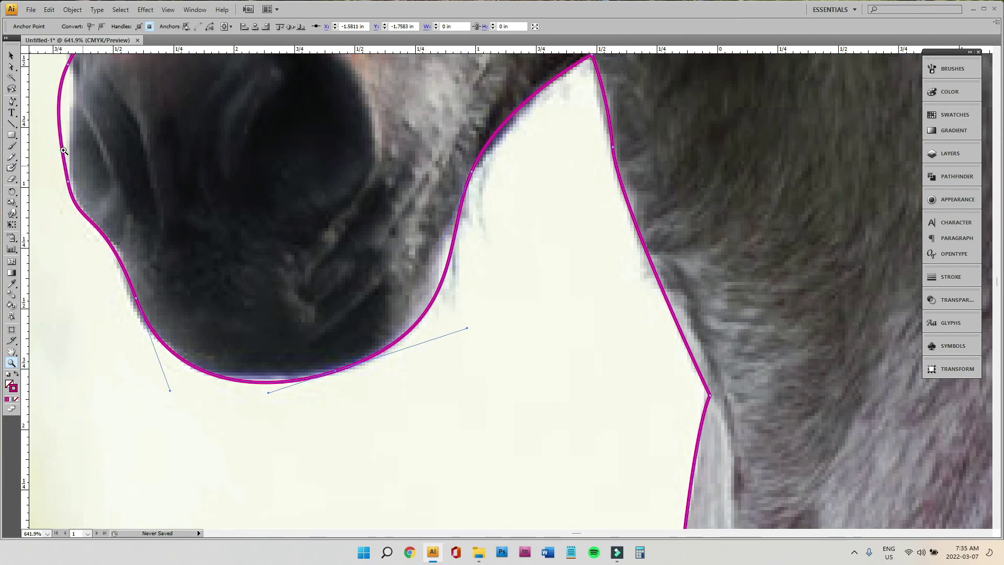
pyautogui.click(12, 101)
pyautogui.click(450, 258)
pyautogui.press('a')
pyautogui.moveTo(450, 257)
pyautogui.mouseDown()
pyautogui.moveTo(429, 261)
pyautogui.moveTo(442, 233)
pyautogui.moveTo(435, 260)
pyautogui.moveTo(443, 251)
pyautogui.mouseUp()
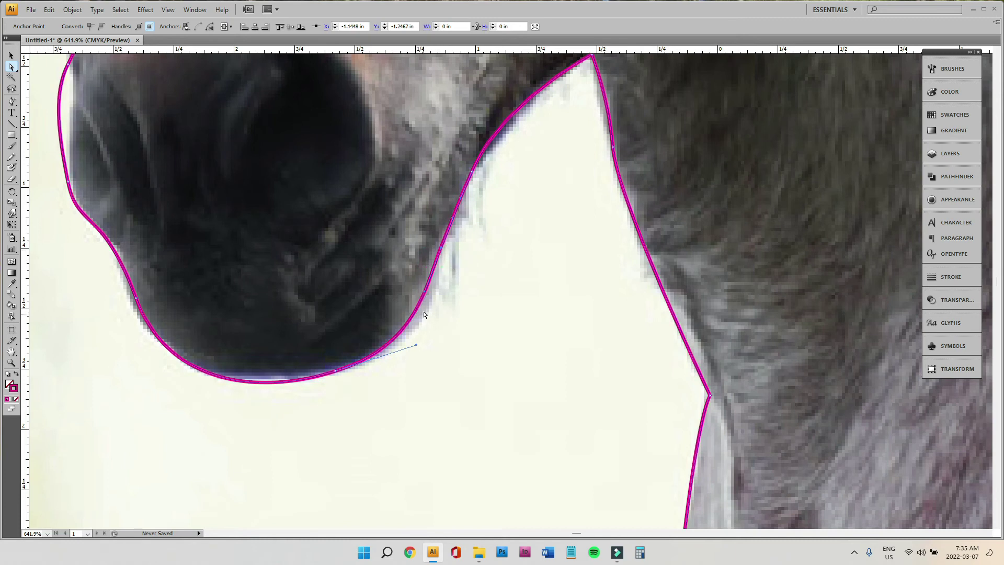
pyautogui.moveTo(425, 296); pyautogui.dragTo(430, 305)
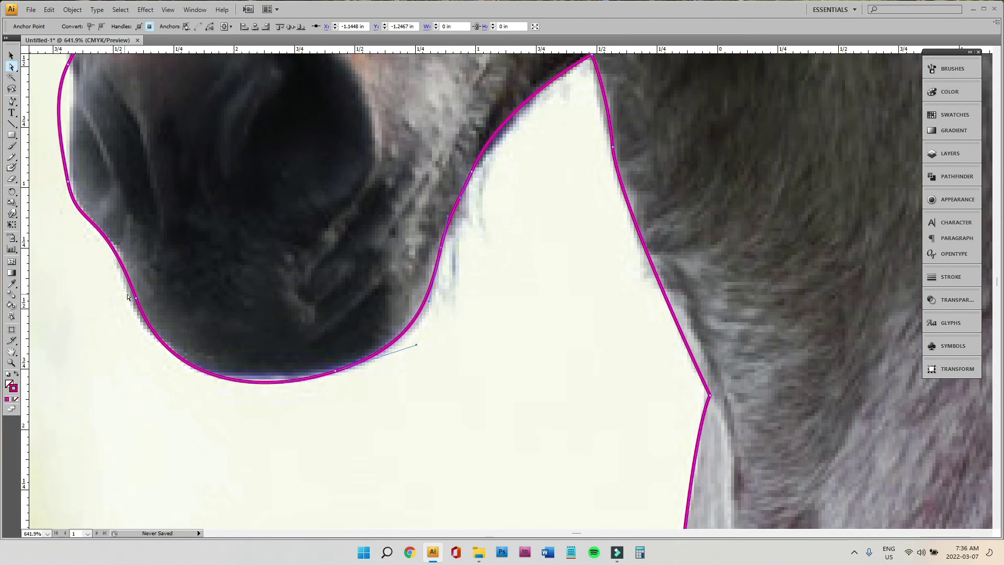
# Move the two anchors at the front of the nostril inward onto the nose edge and straighten the outline between them
pyautogui.scroll(4, 128, 297)
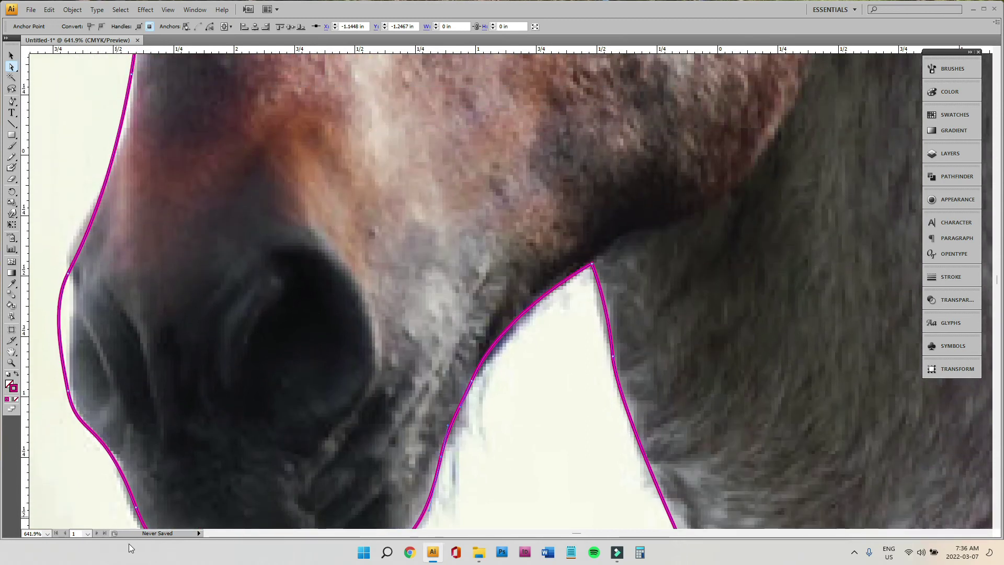
pyautogui.click(208, 533)
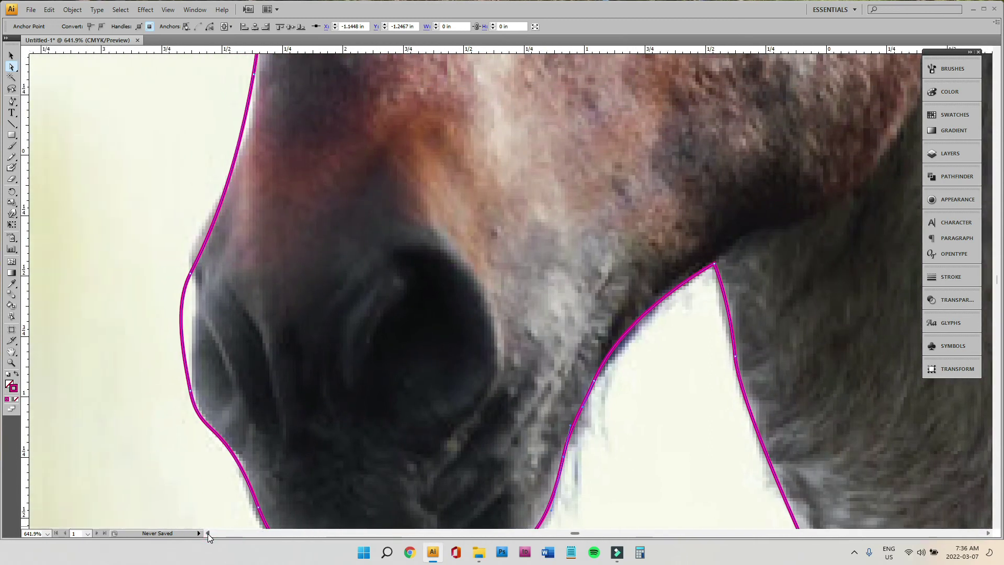
pyautogui.scroll(1, 275, 287)
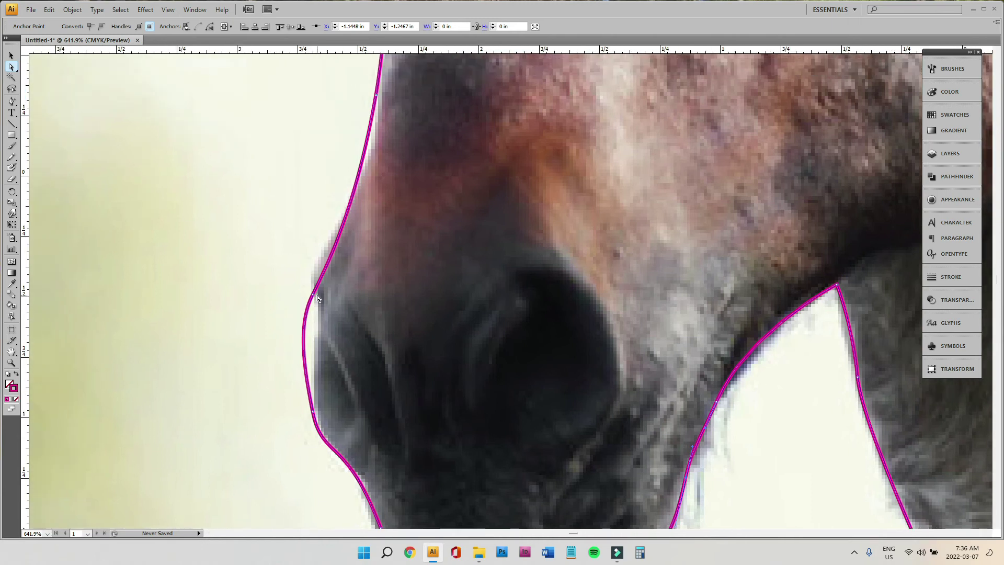
pyautogui.moveTo(314, 297)
pyautogui.mouseDown()
pyautogui.moveTo(313, 273)
pyautogui.moveTo(303, 309)
pyautogui.mouseUp()
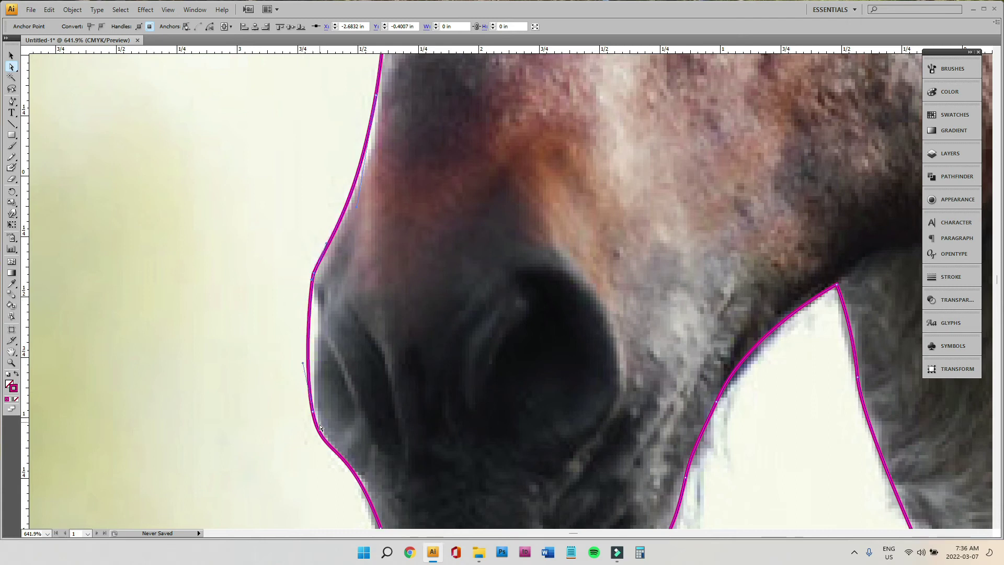
pyautogui.click(310, 379)
pyautogui.moveTo(316, 380)
pyautogui.mouseDown()
pyautogui.moveTo(320, 345)
pyautogui.moveTo(318, 354)
pyautogui.mouseUp()
# Shift the anchor on the front of the lower lip onto the edge and adjust the handles of the curve above it
pyautogui.scroll(-2, 316, 392)
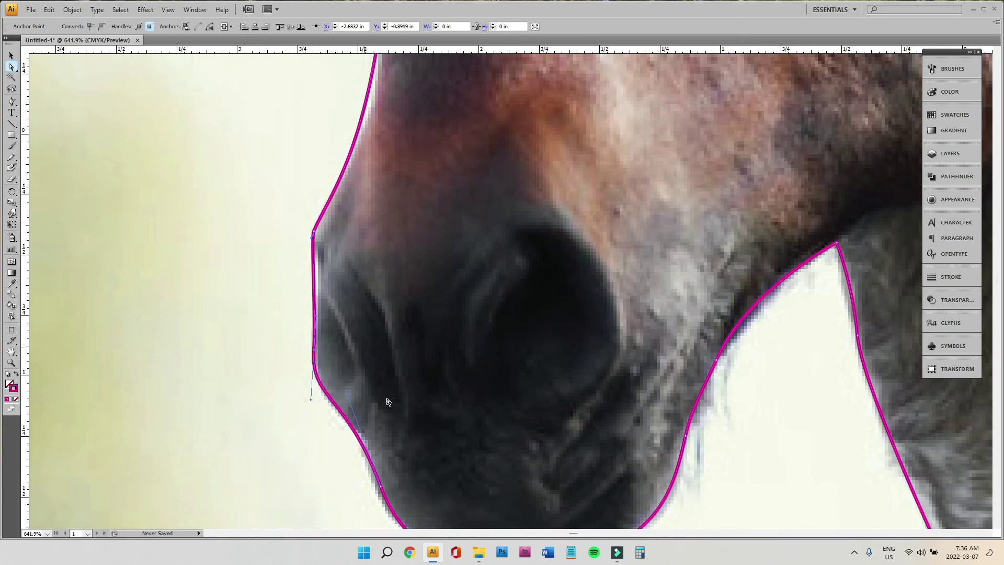
pyautogui.scroll(-2, 388, 401)
pyautogui.click(380, 438)
pyautogui.moveTo(380, 437); pyautogui.dragTo(376, 442)
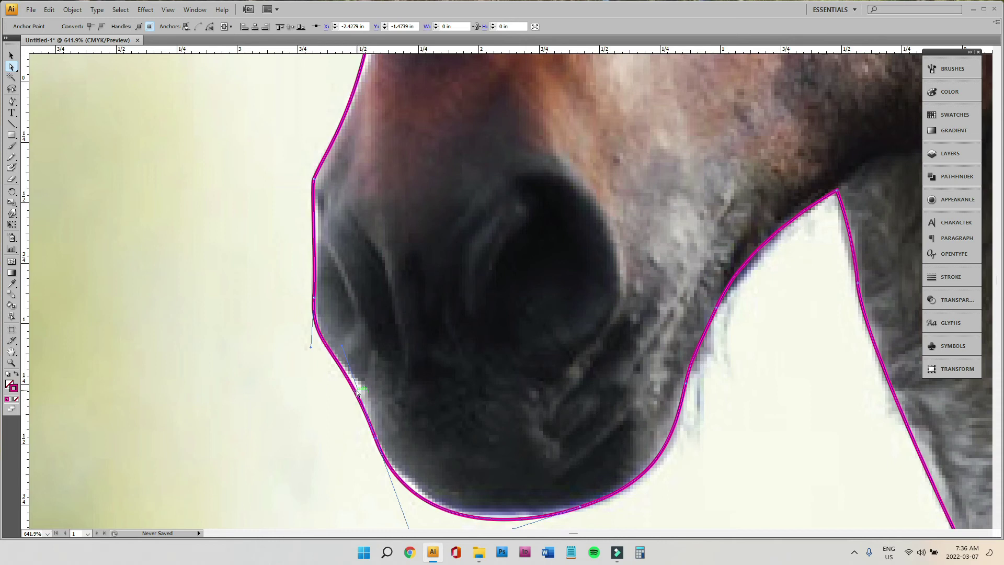
pyautogui.moveTo(343, 349); pyautogui.dragTo(356, 397)
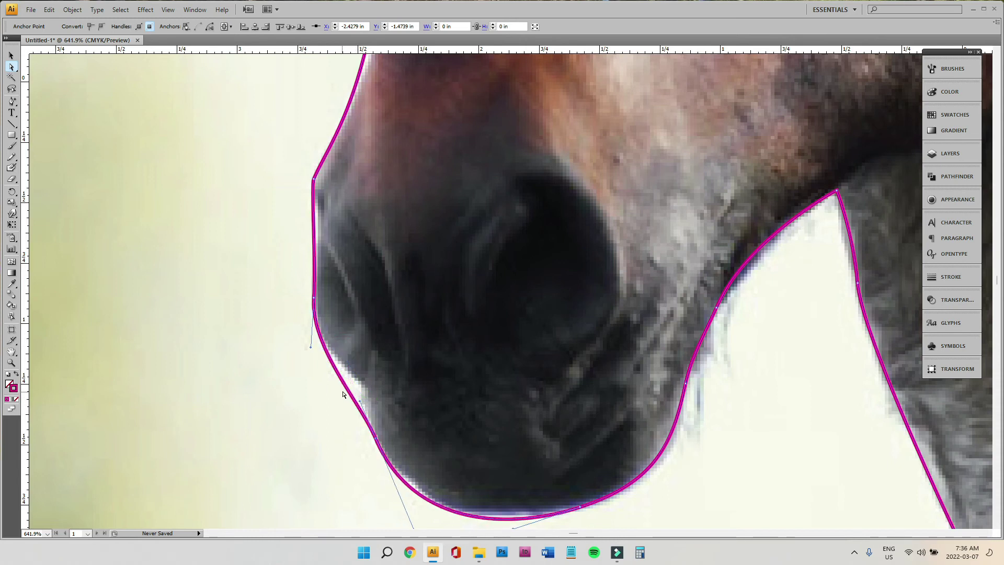
# Add an anchor to the outline between the nostril and lower lip and pull it into the crease of the mouth
pyautogui.press('p')
pyautogui.click(347, 393)
pyautogui.press('a')
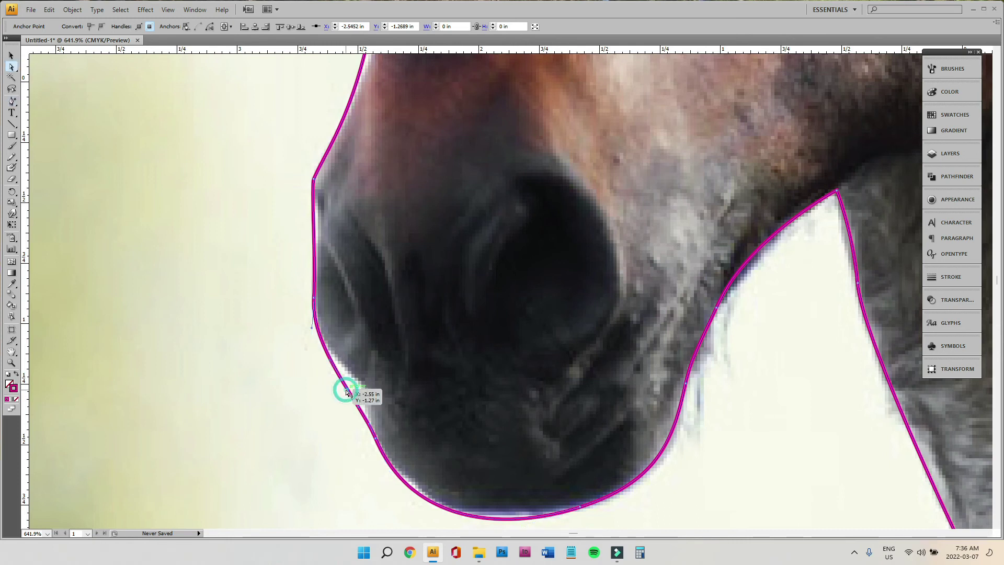
pyautogui.moveTo(347, 392); pyautogui.dragTo(360, 386)
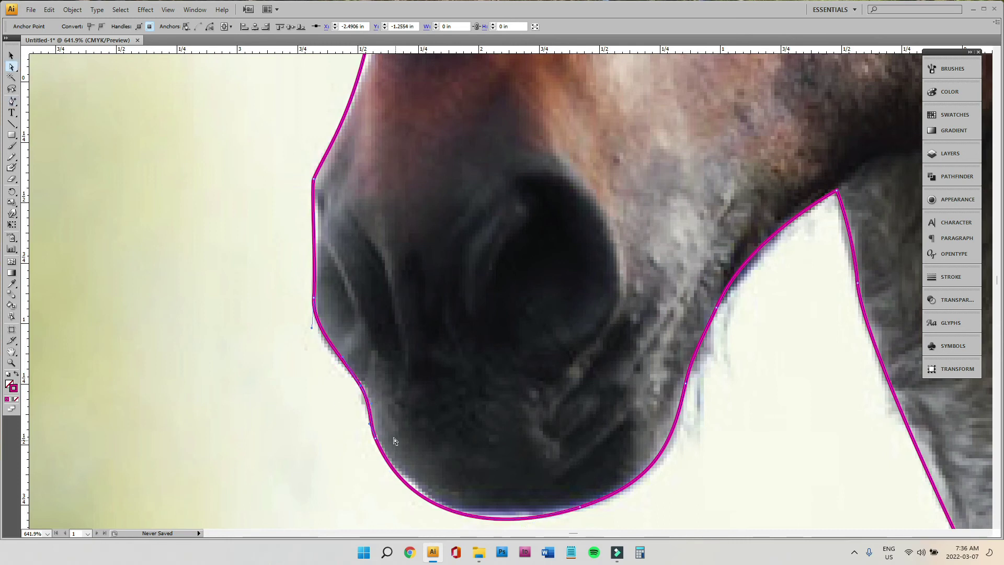
# Adjust the direction handles on both ends of the chin's bottom curve to raise it against the chin edge
pyautogui.click(580, 506)
pyautogui.scroll(-1, 586, 520)
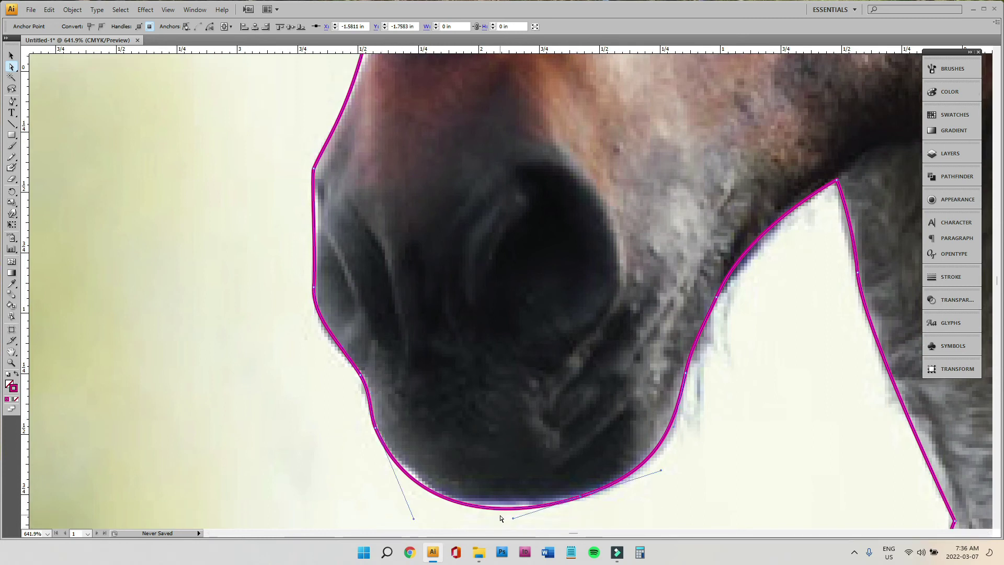
pyautogui.moveTo(513, 521); pyautogui.dragTo(525, 510)
pyautogui.moveTo(413, 518); pyautogui.dragTo(411, 509)
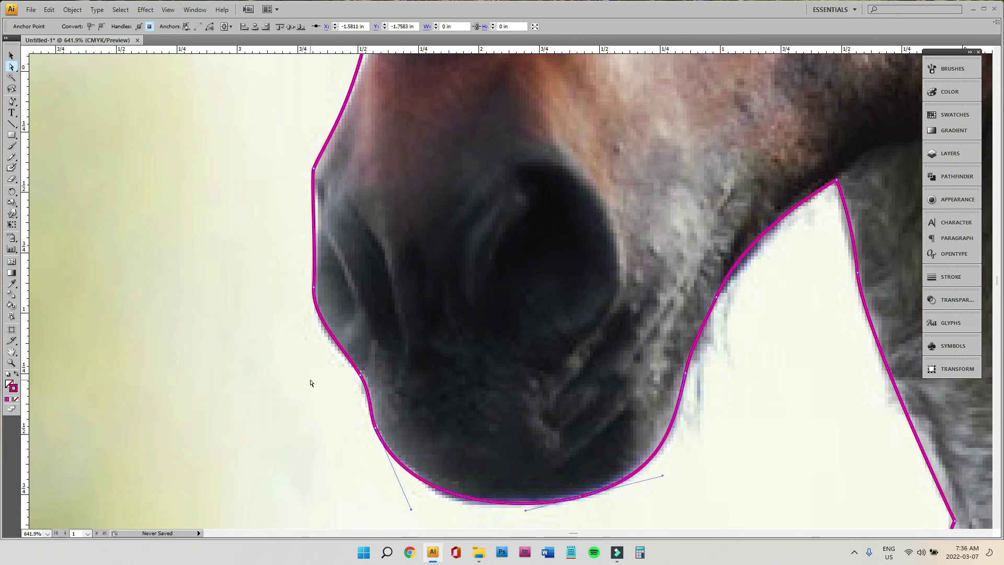
# Add an anchor on the outline in front of the nostril and pull it slightly inward to the nose edge
pyautogui.scroll(3, 311, 383)
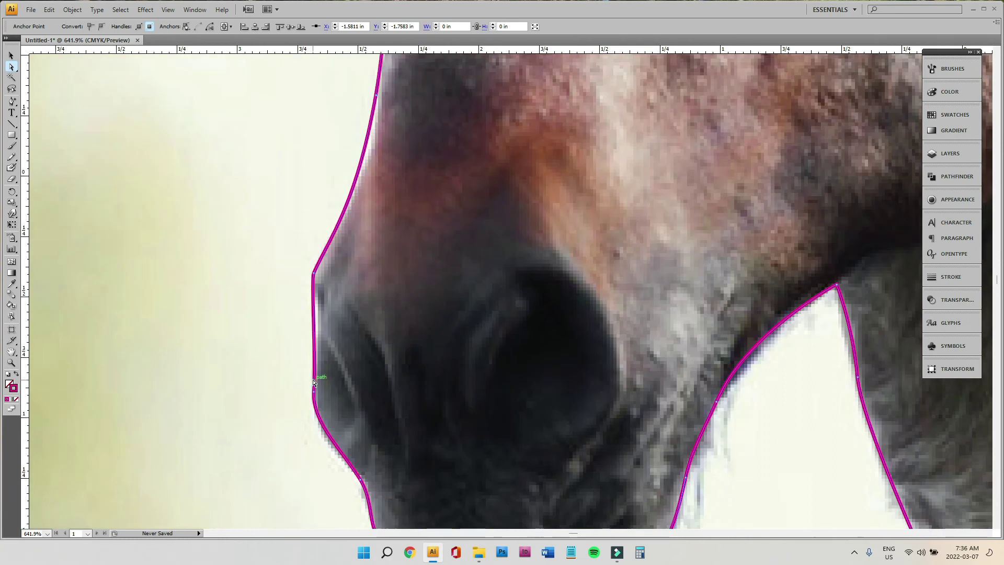
pyautogui.press('p')
pyautogui.click(313, 310)
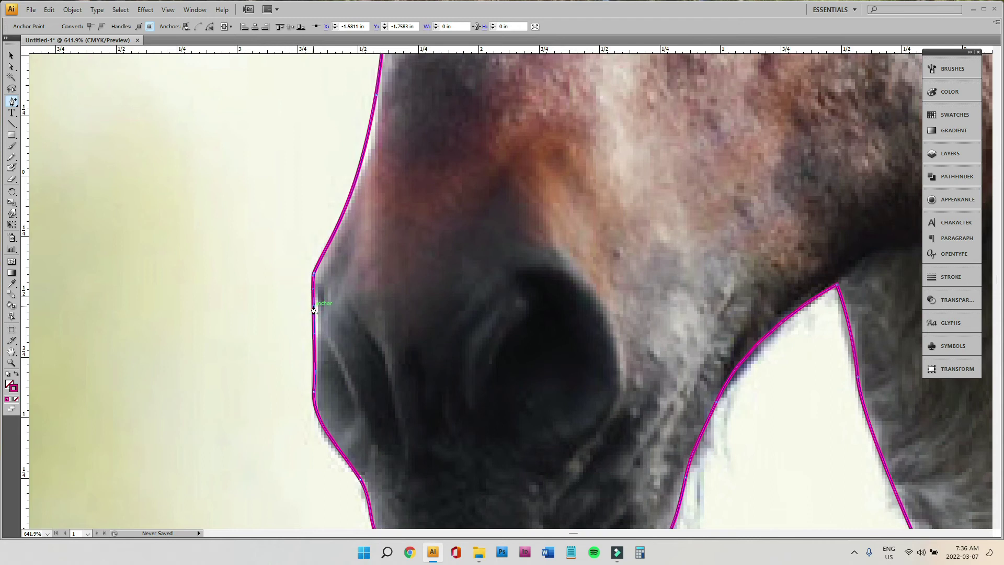
pyautogui.press('a')
pyautogui.moveTo(314, 310); pyautogui.dragTo(317, 309)
# Move the anchor on the bridge of the nose inward and adjust its lower handle to fit the muzzle's front edge
pyautogui.scroll(2, 381, 311)
pyautogui.scroll(3, 382, 310)
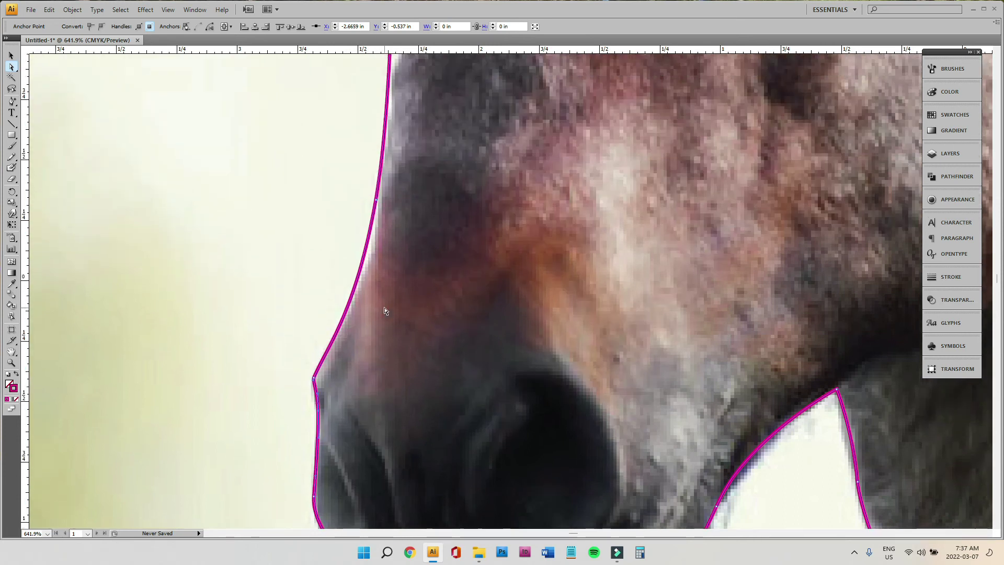
pyautogui.click(375, 243)
pyautogui.moveTo(357, 356); pyautogui.dragTo(364, 354)
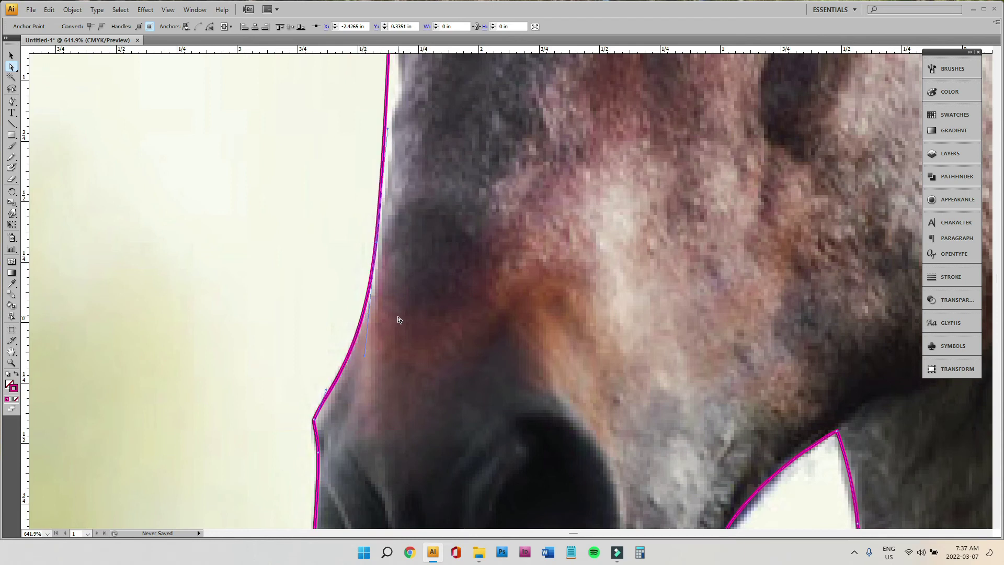
pyautogui.scroll(1, 402, 319)
pyautogui.moveTo(376, 285); pyautogui.dragTo(379, 283)
# Finish the anchor editing by deselecting the path, then select the complete horse outline as one object
pyautogui.scroll(3, 475, 274)
pyautogui.scroll(6, 475, 274)
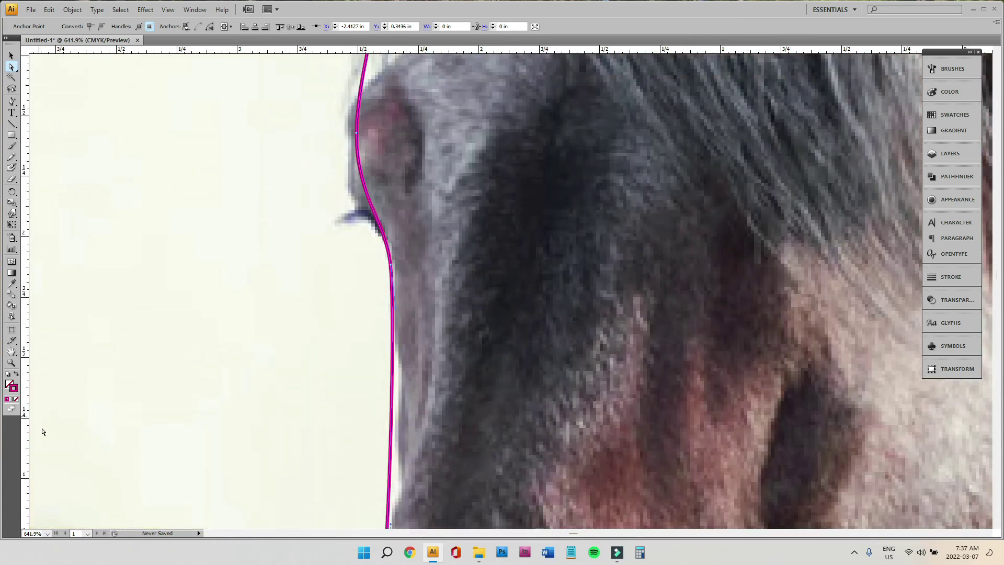
pyautogui.click(48, 533)
pyautogui.click(37, 523)
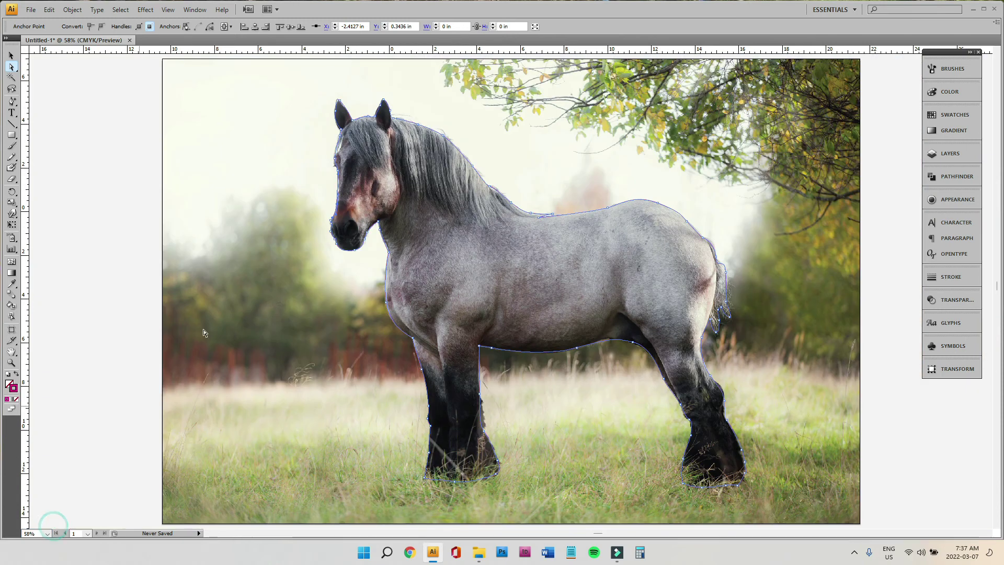
pyautogui.click(11, 56)
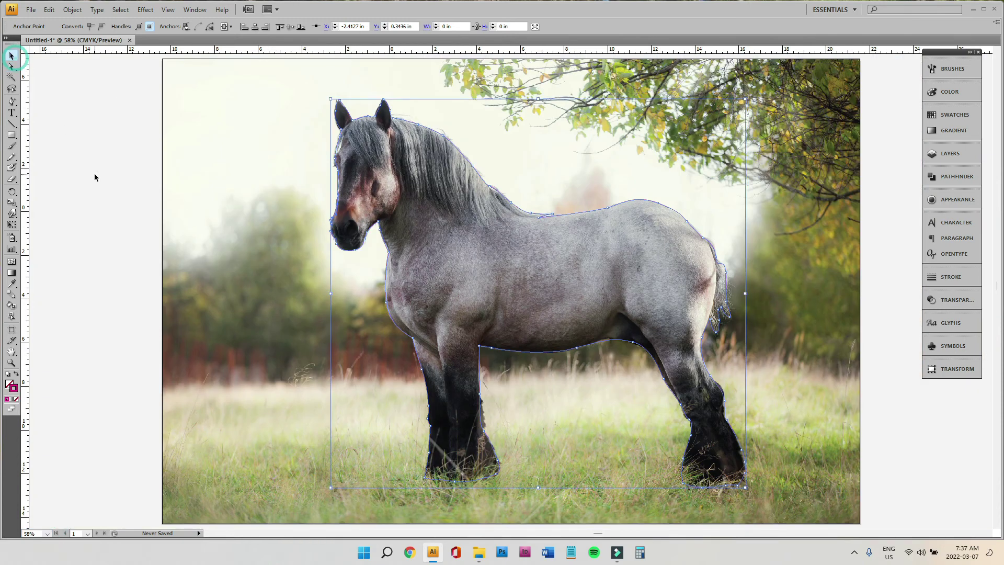
pyautogui.click(93, 174)
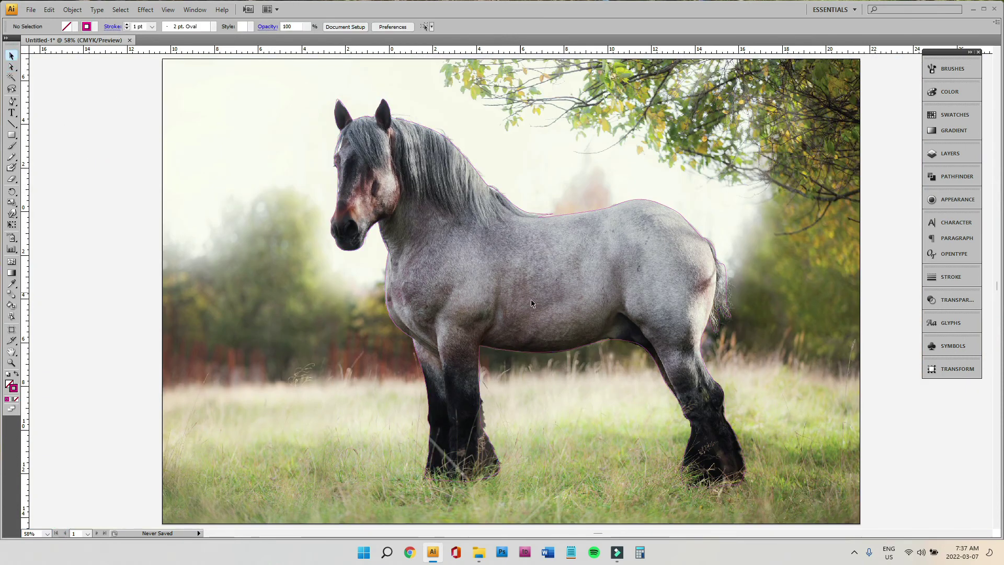
pyautogui.click(546, 349)
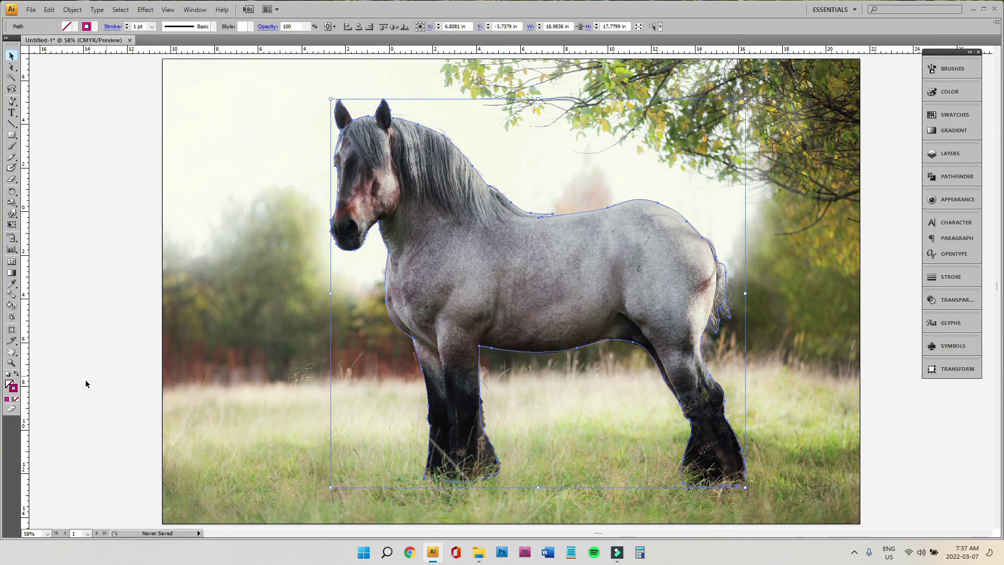
# Swap the horse outline's stroke and fill to make a solid magenta silhouette without a stroke
pyautogui.click(16, 373)
pyautogui.click(135, 293)
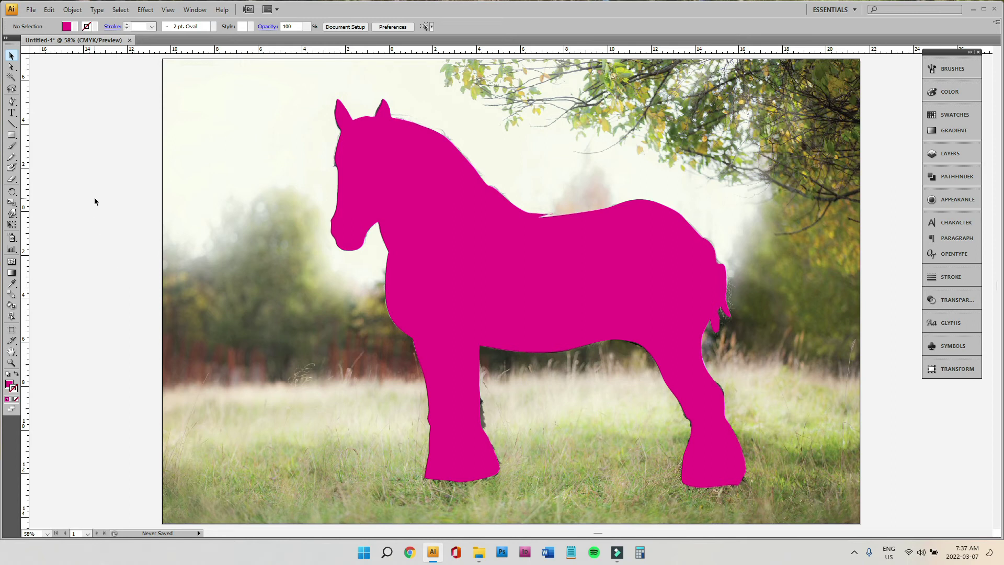
pyautogui.click(518, 269)
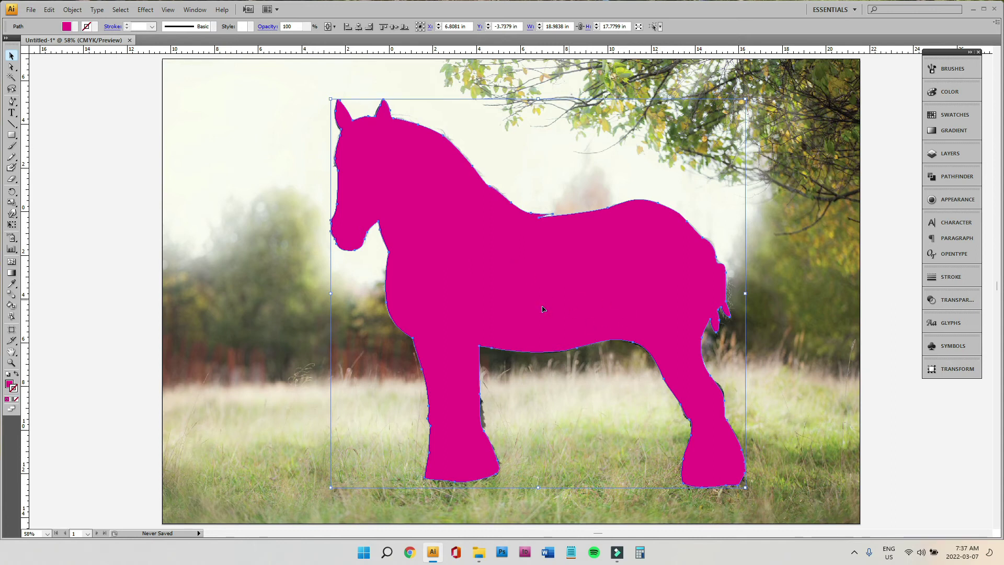
# Unlock all locked objects and check that the silhouette and the background photo can each be selected
pyautogui.click(75, 12)
pyautogui.click(87, 85)
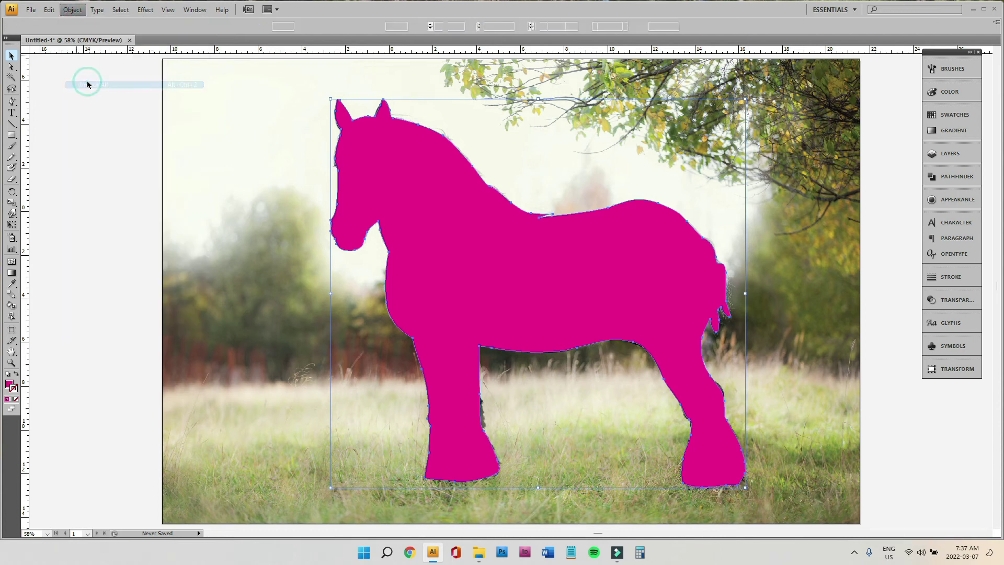
pyautogui.click(87, 85)
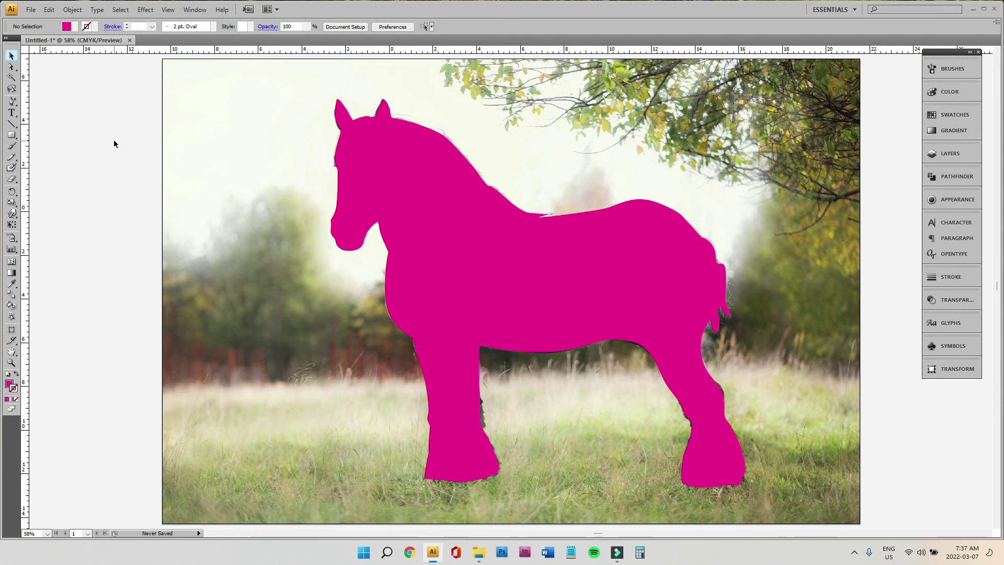
pyautogui.moveTo(114, 140); pyautogui.dragTo(183, 243)
pyautogui.click(575, 244)
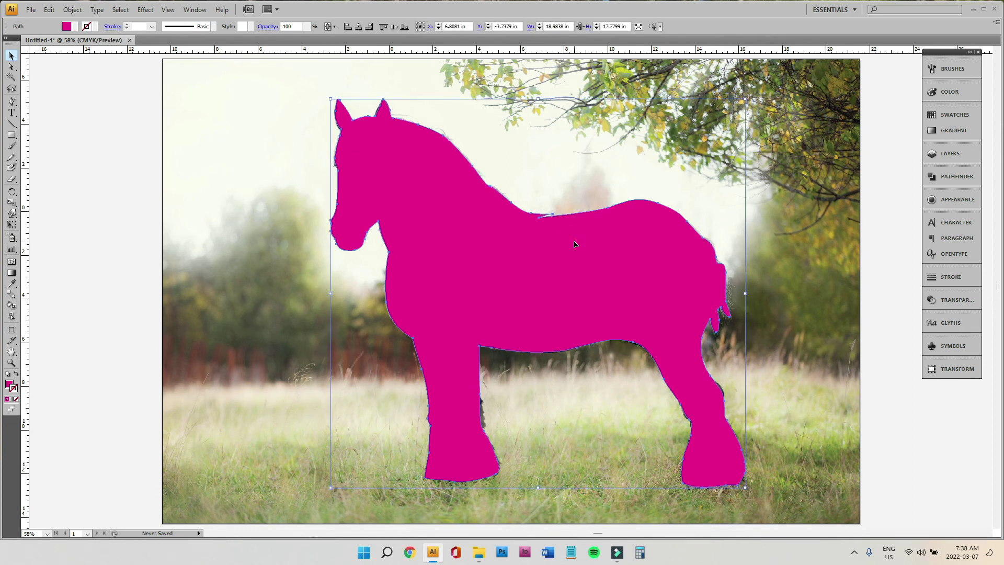
pyautogui.click(206, 168)
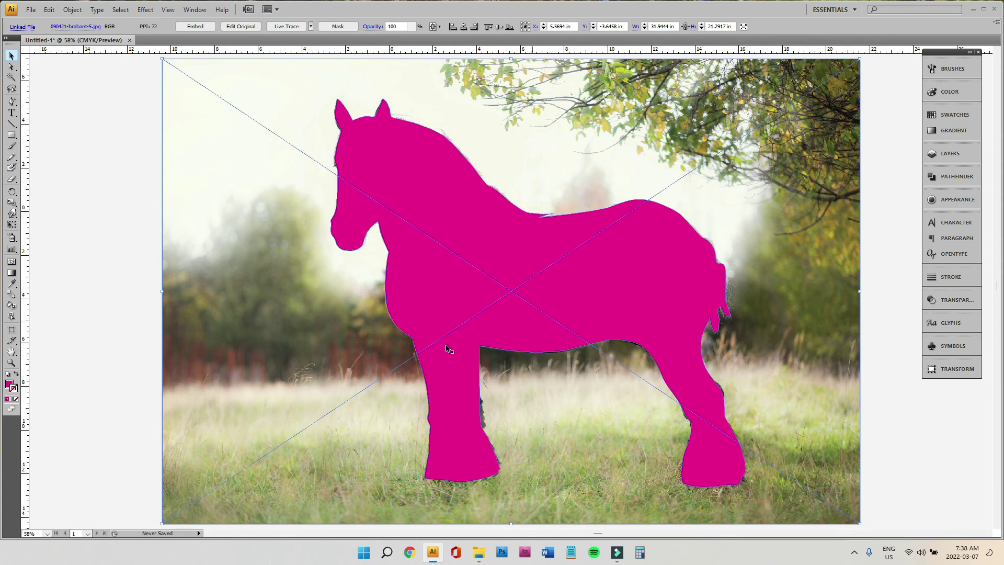
# Select all artwork, both the magenta horse silhouette and the photo beneath it
pyautogui.click(112, 168)
pyautogui.moveTo(112, 168); pyautogui.dragTo(633, 334)
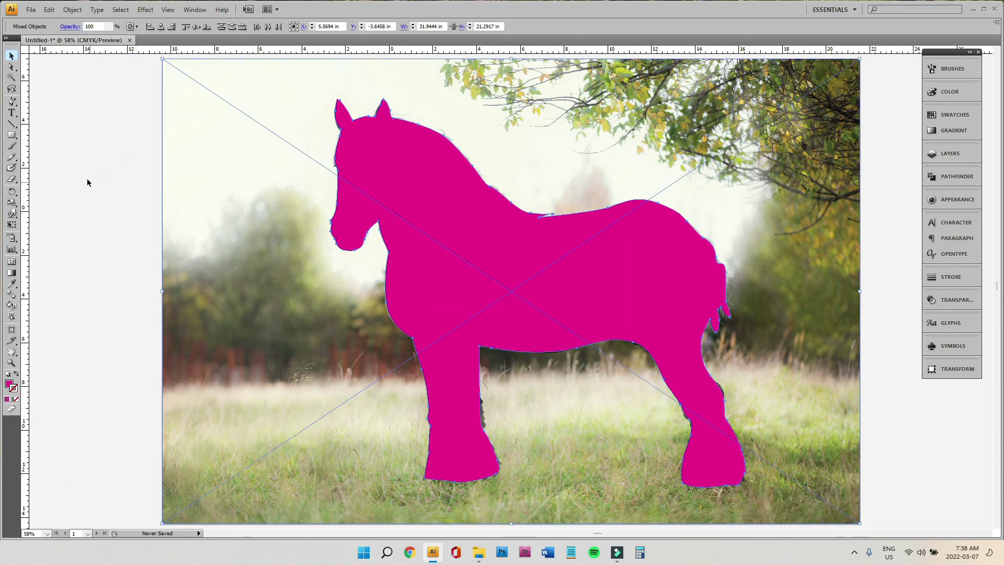
pyautogui.click(87, 182)
pyautogui.click(121, 10)
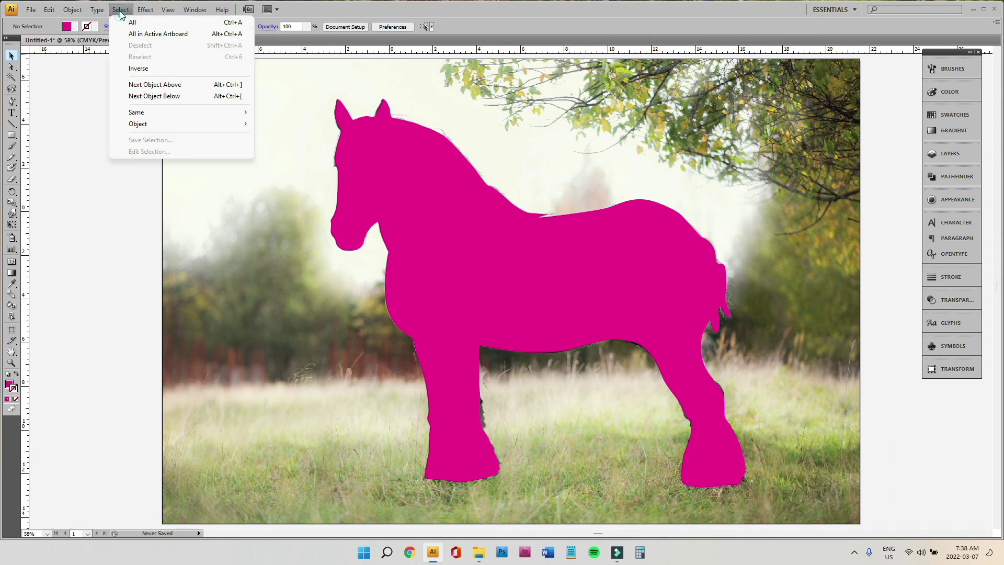
pyautogui.click(133, 21)
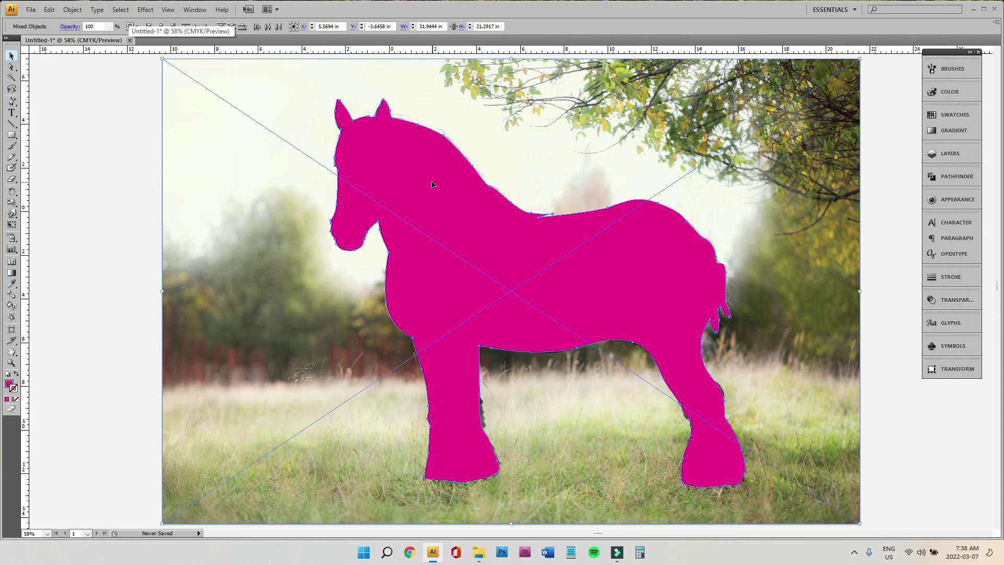
# Make a clipping mask from the selected silhouette and photo to cut out the horse, and deselect the result
pyautogui.rightClick(432, 184)
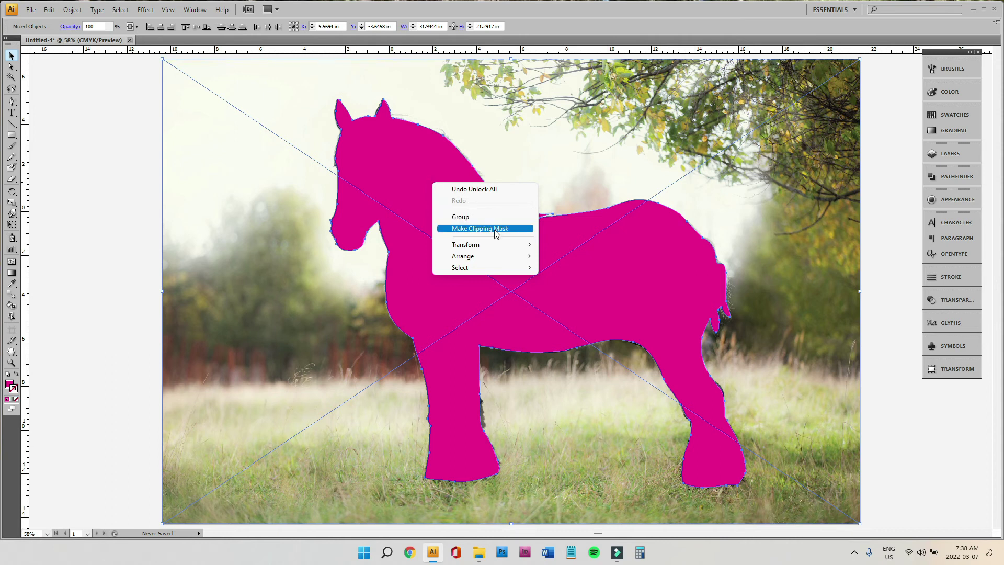
pyautogui.click(72, 10)
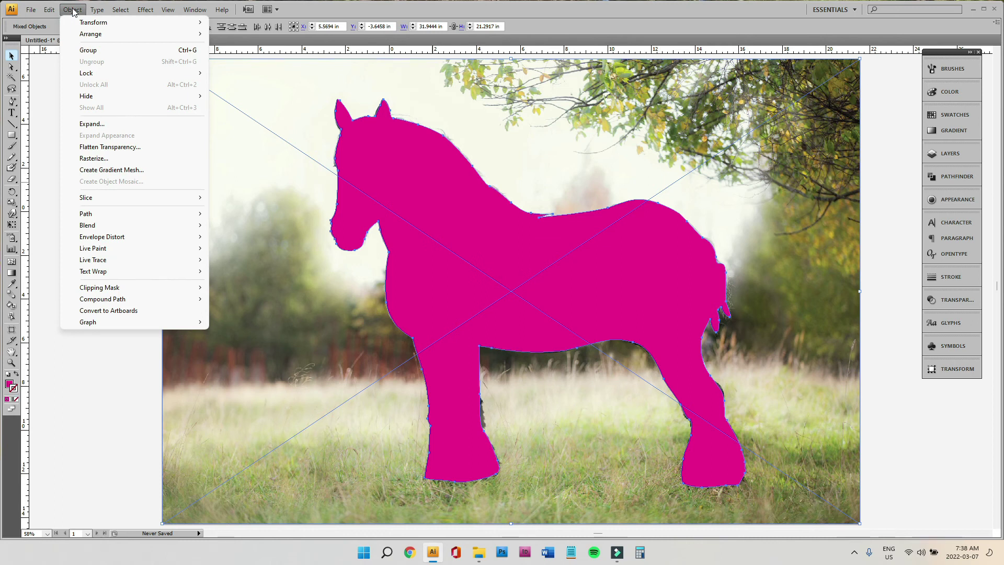
pyautogui.moveTo(124, 288)
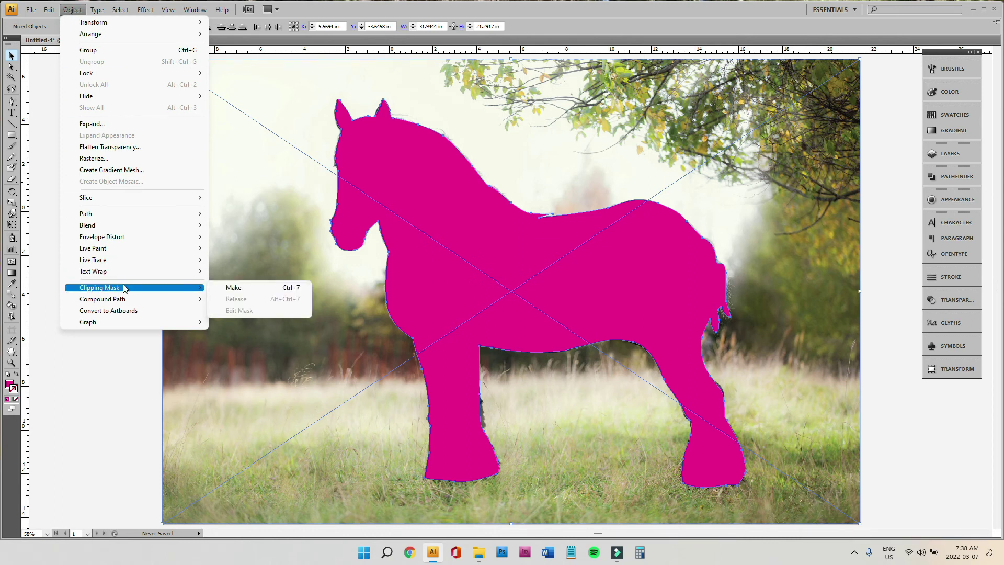
pyautogui.click(250, 288)
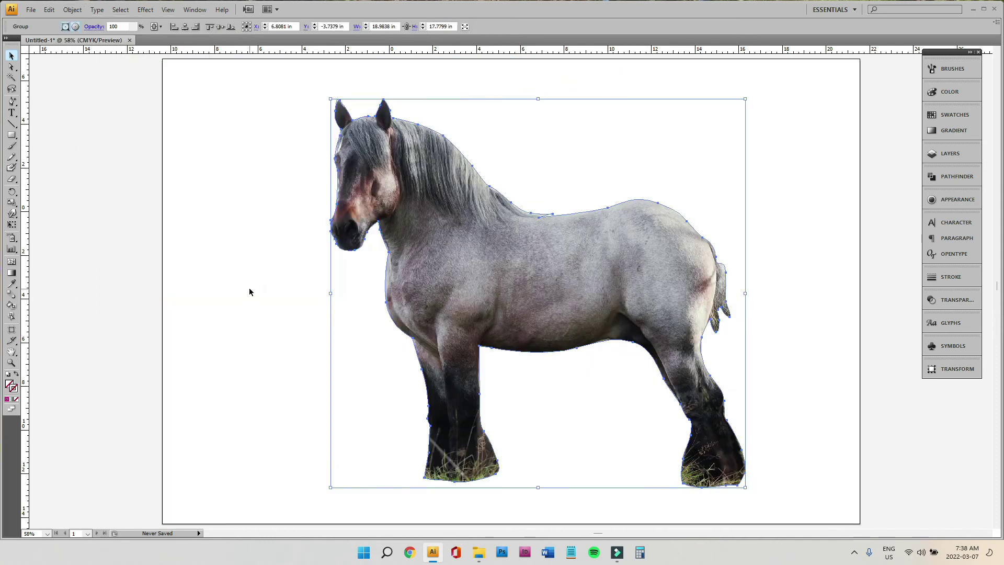
pyautogui.click(108, 213)
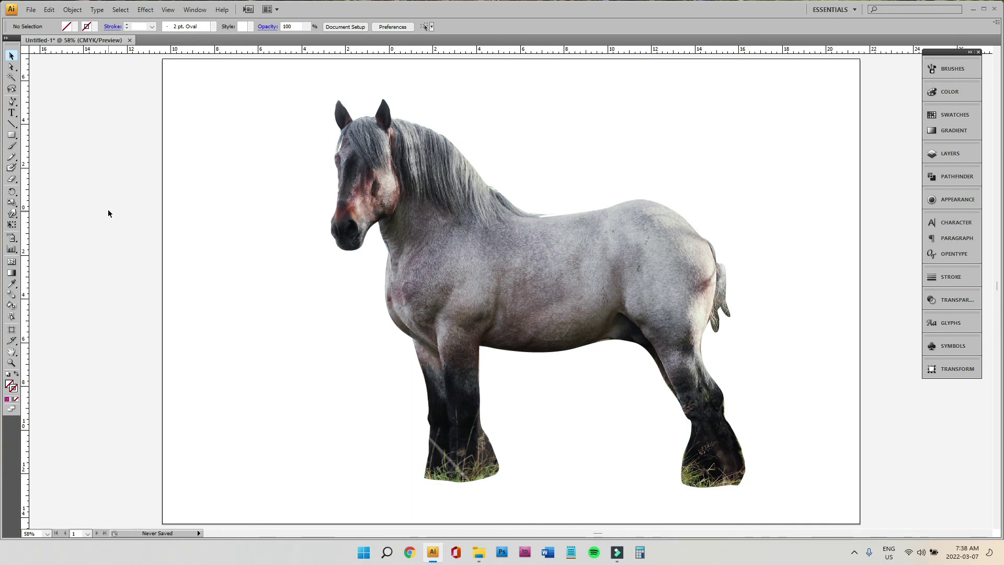
pyautogui.click(629, 303)
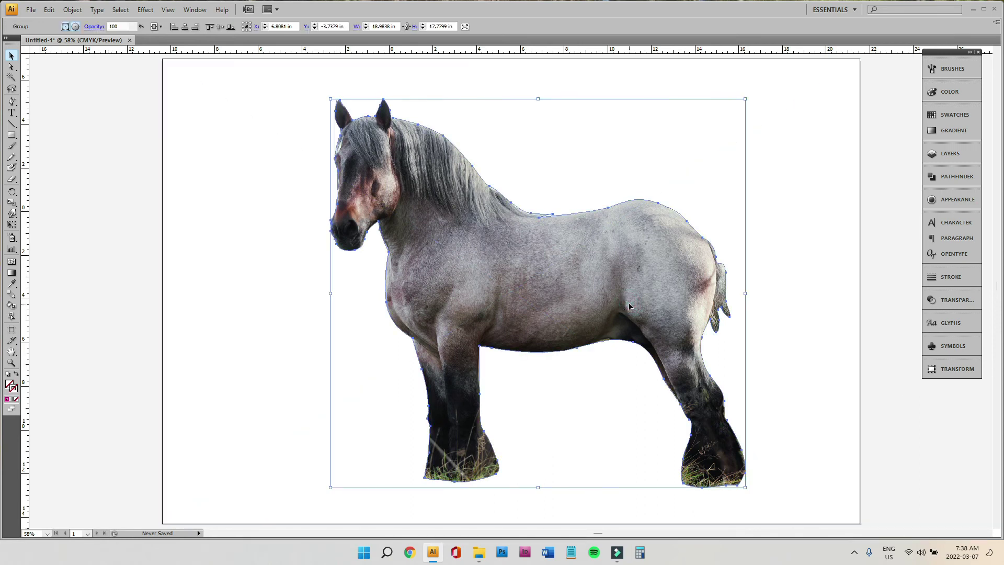
pyautogui.click(205, 155)
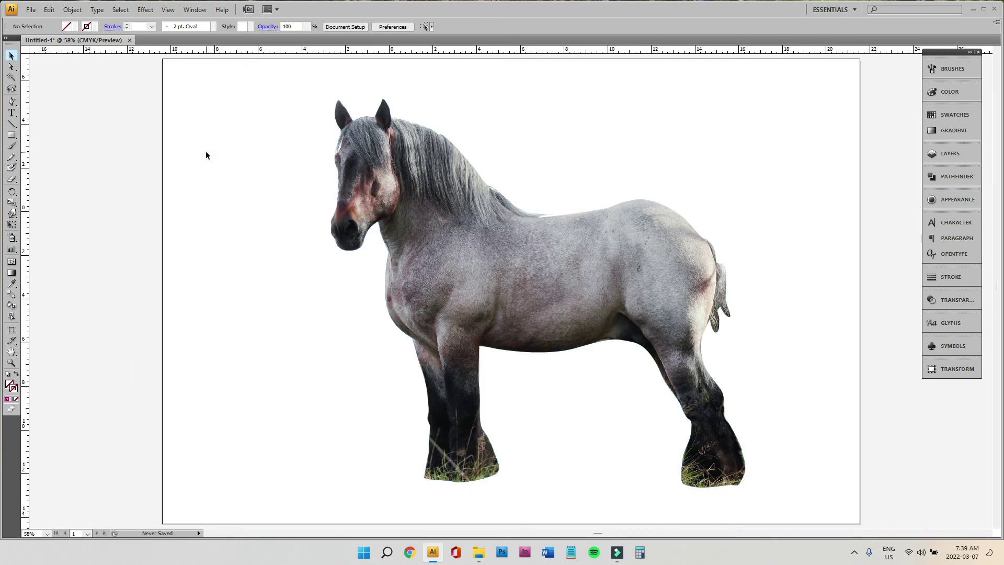
pyautogui.click(574, 315)
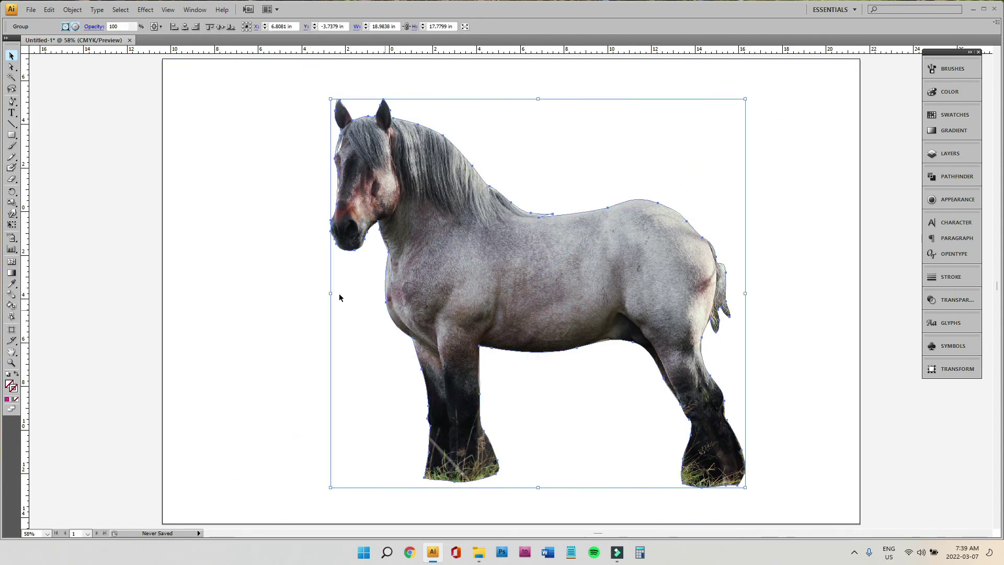
pyautogui.click(97, 239)
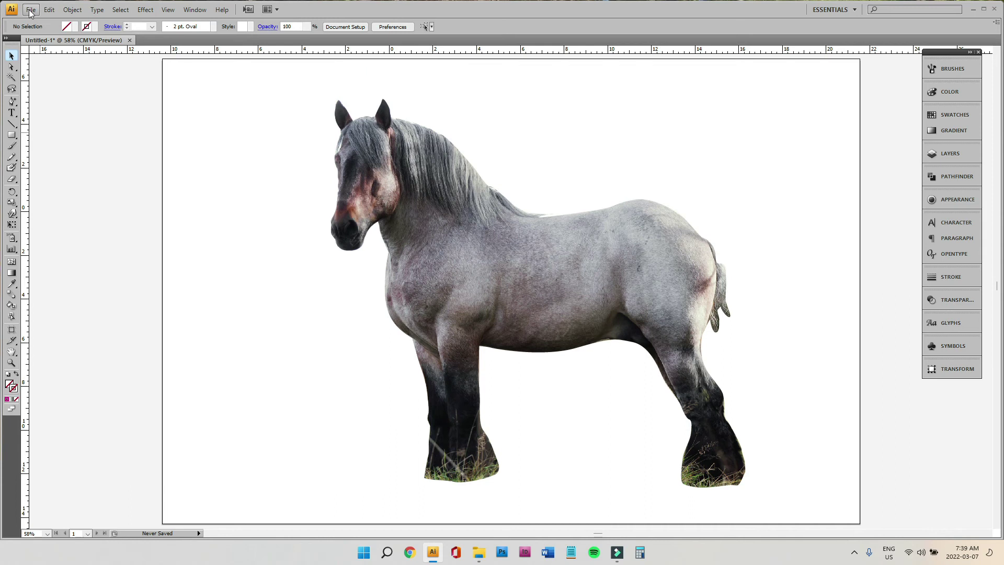
pyautogui.click(533, 266)
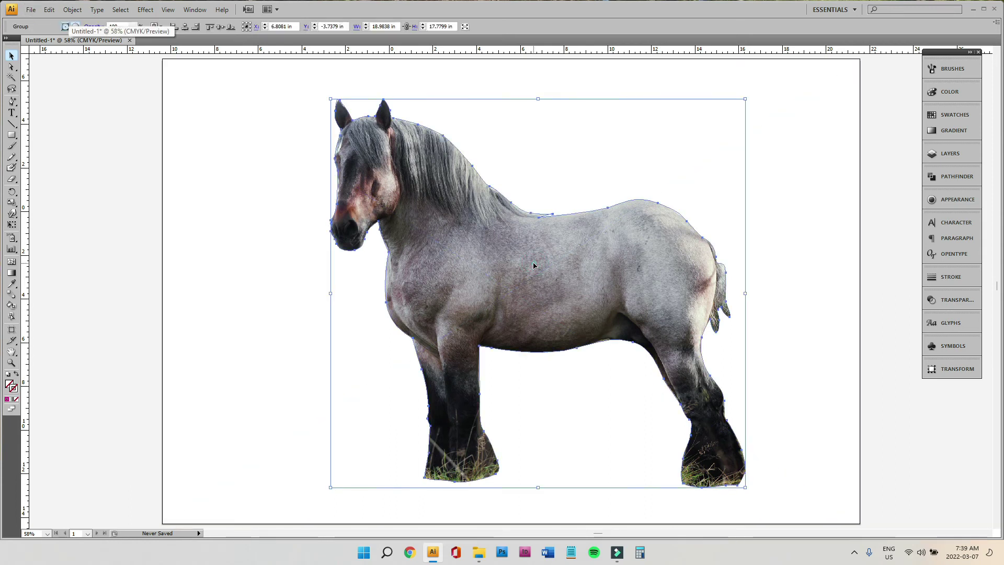
pyautogui.click(31, 10)
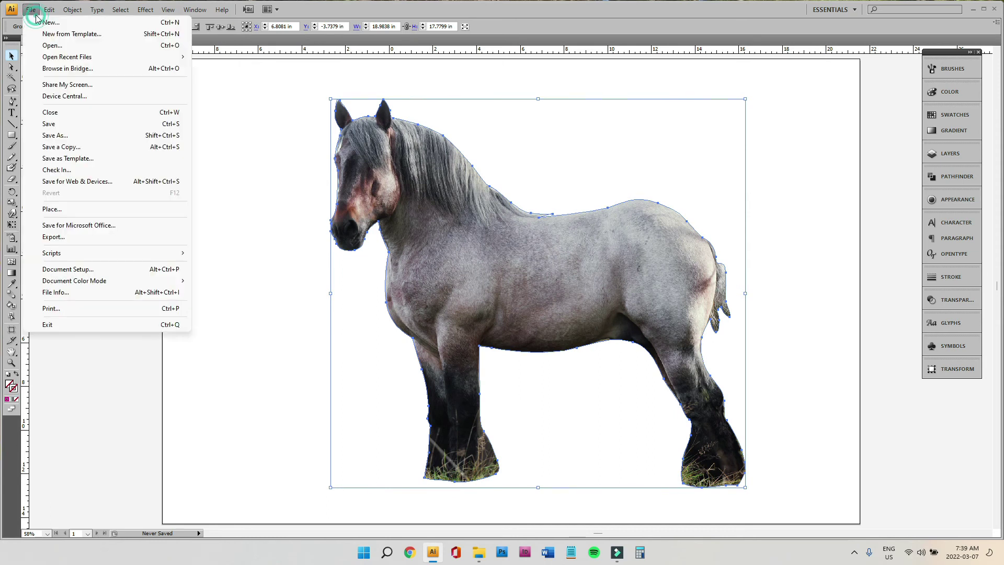
pyautogui.click(55, 136)
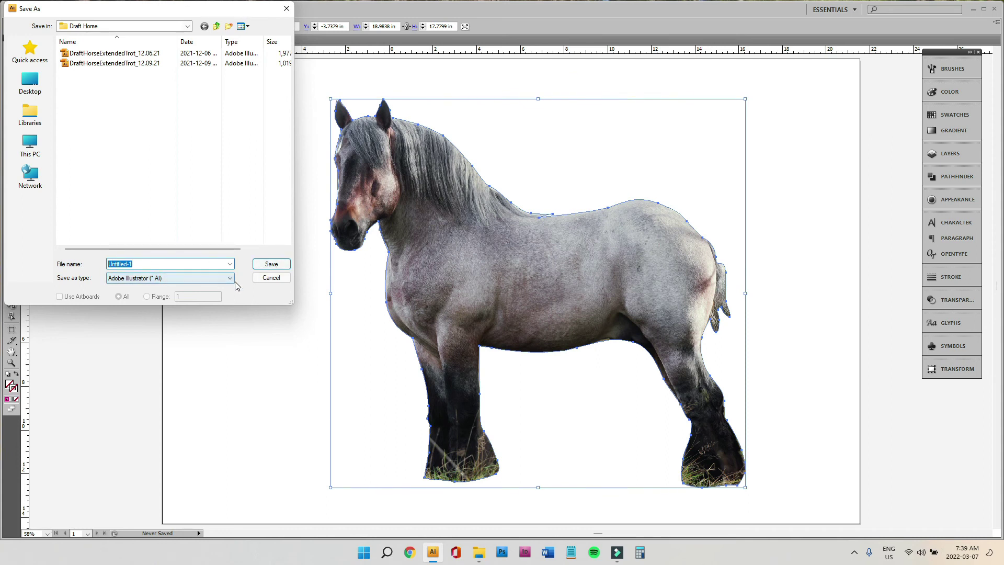
pyautogui.click(218, 278)
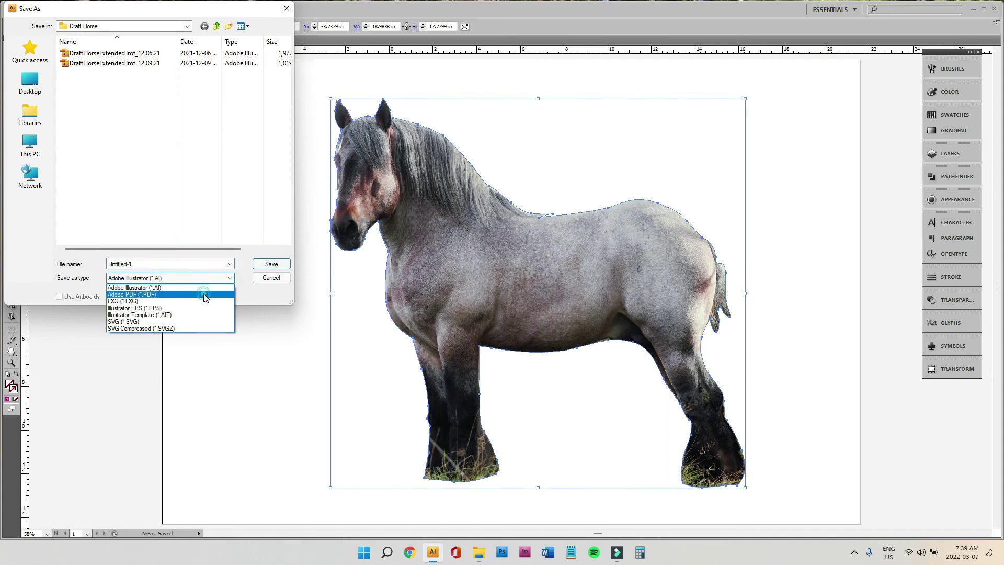
pyautogui.click(207, 294)
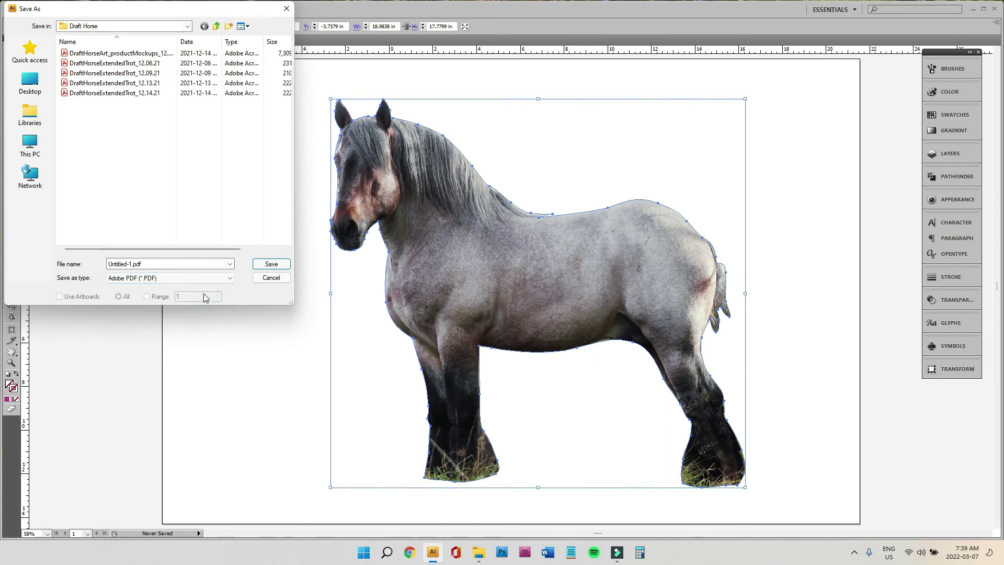
pyautogui.click(271, 279)
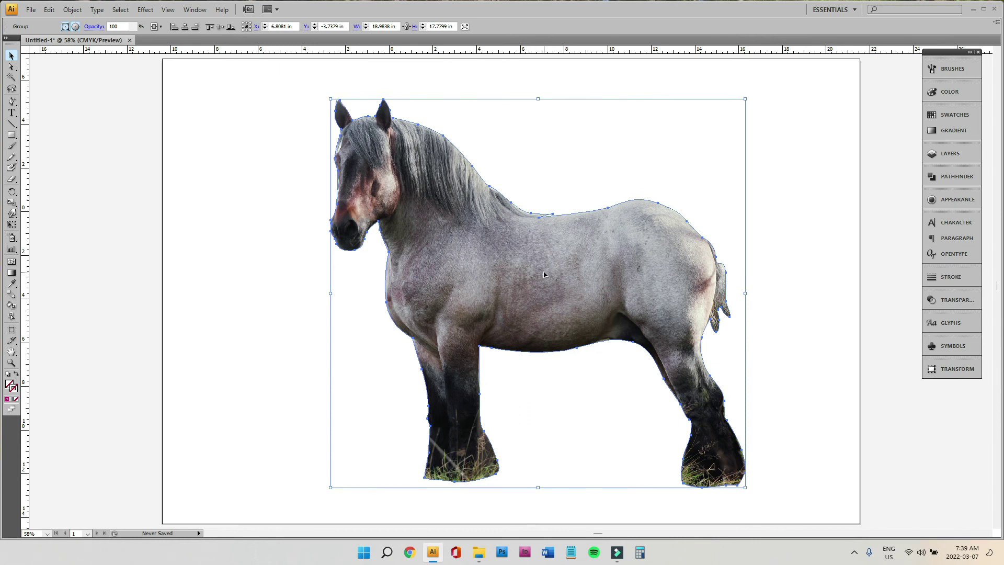
pyautogui.click(100, 152)
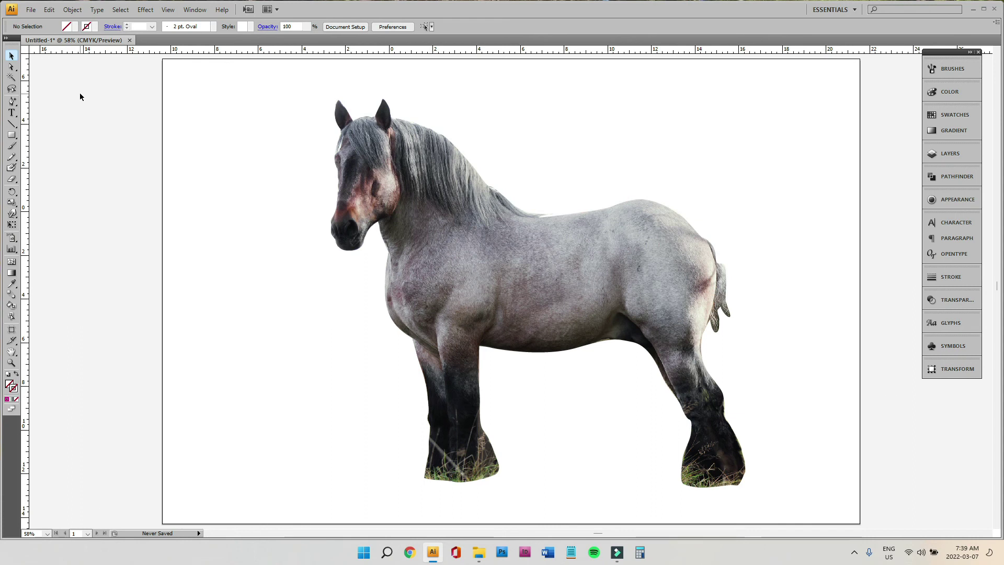
# Start a Save for Web & Devices export and fit the horse preview on screen
pyautogui.click(32, 11)
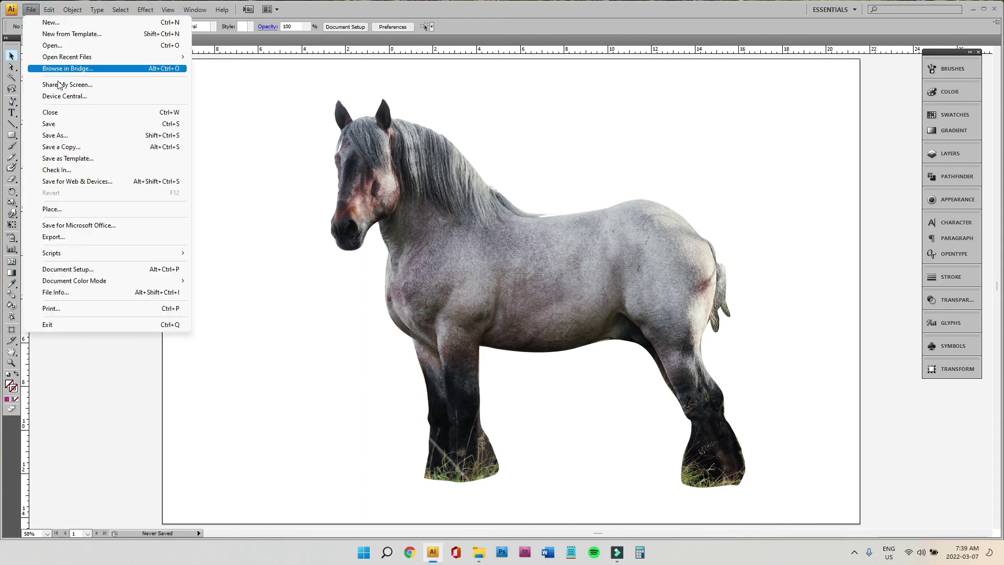
pyautogui.click(76, 183)
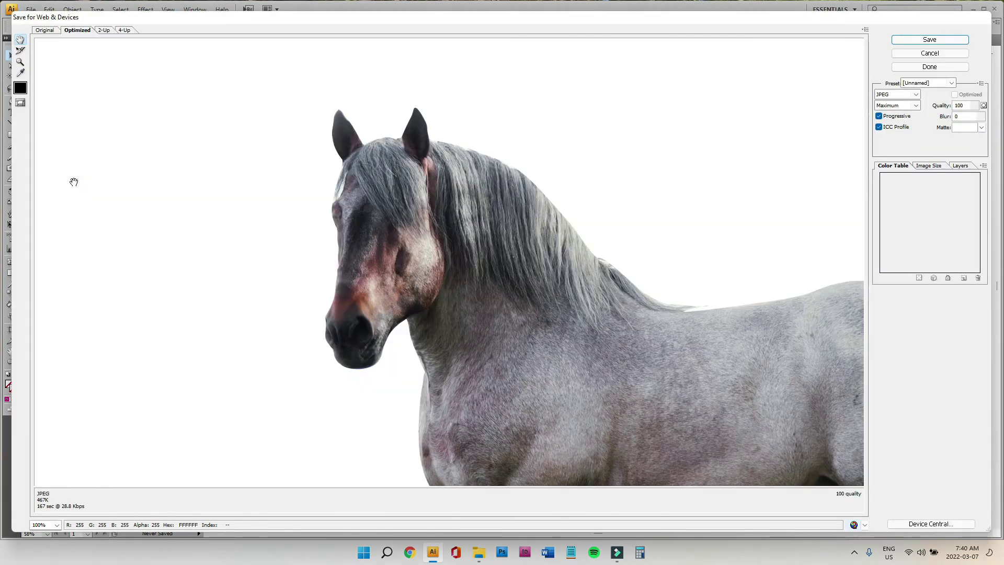
pyautogui.click(58, 527)
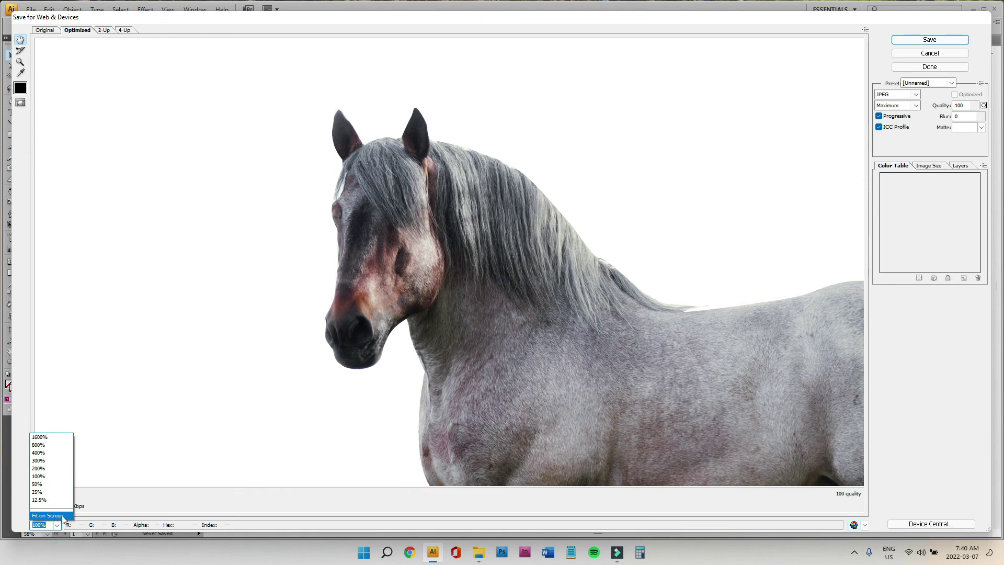
pyautogui.click(62, 515)
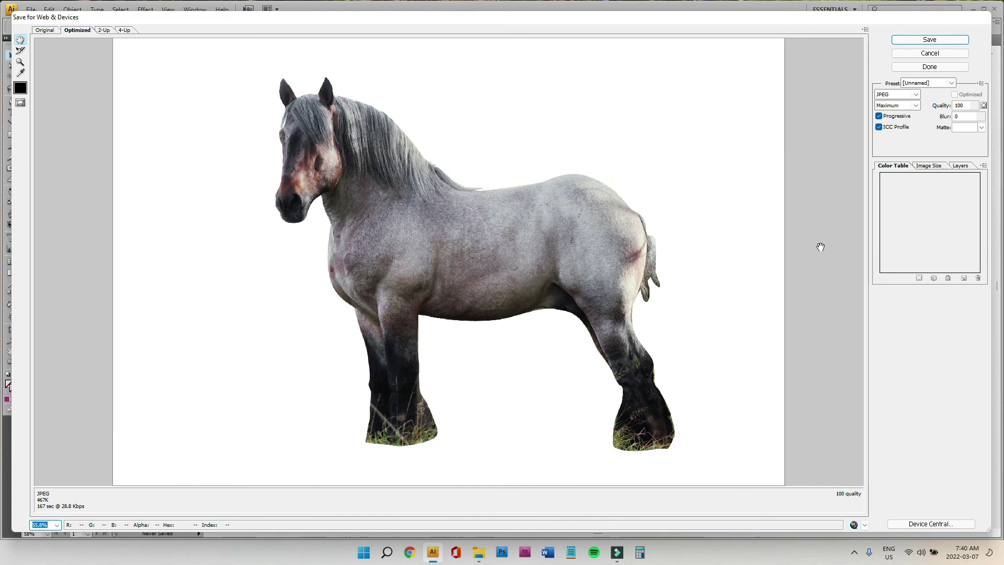
# Compare the export preview in GIF, JPEG and PNG-8, and set the file format to PNG-24
pyautogui.click(916, 96)
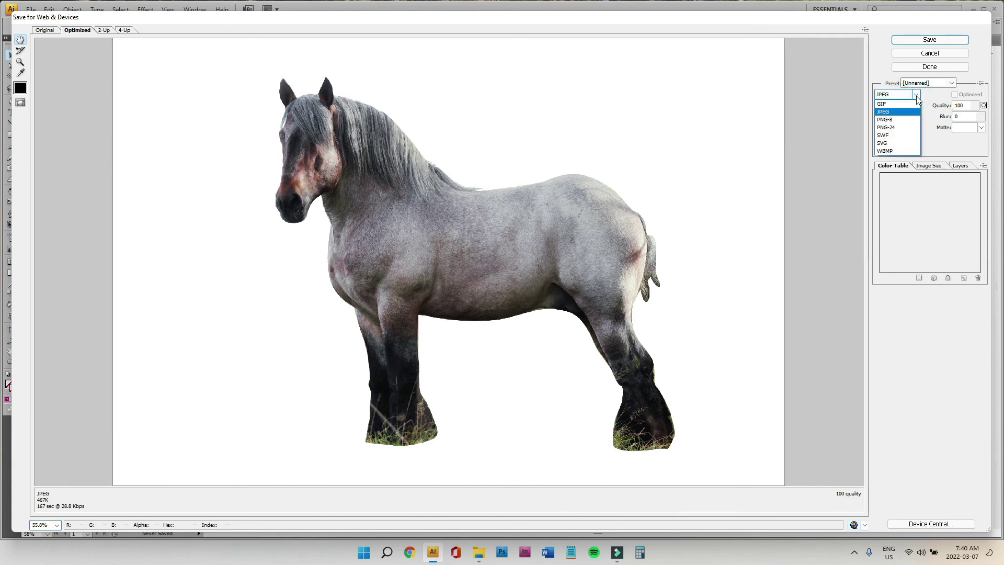
pyautogui.click(915, 104)
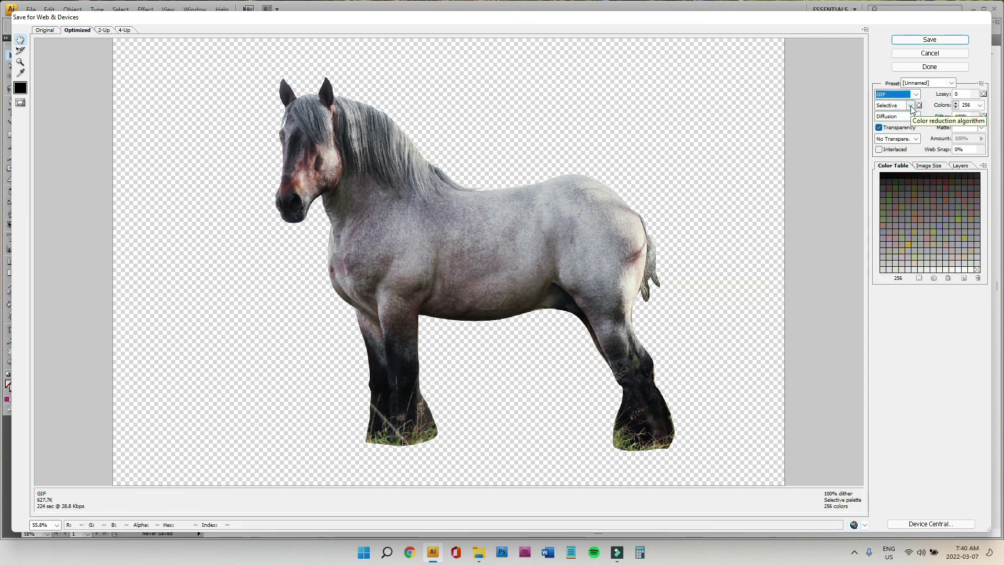
pyautogui.click(916, 95)
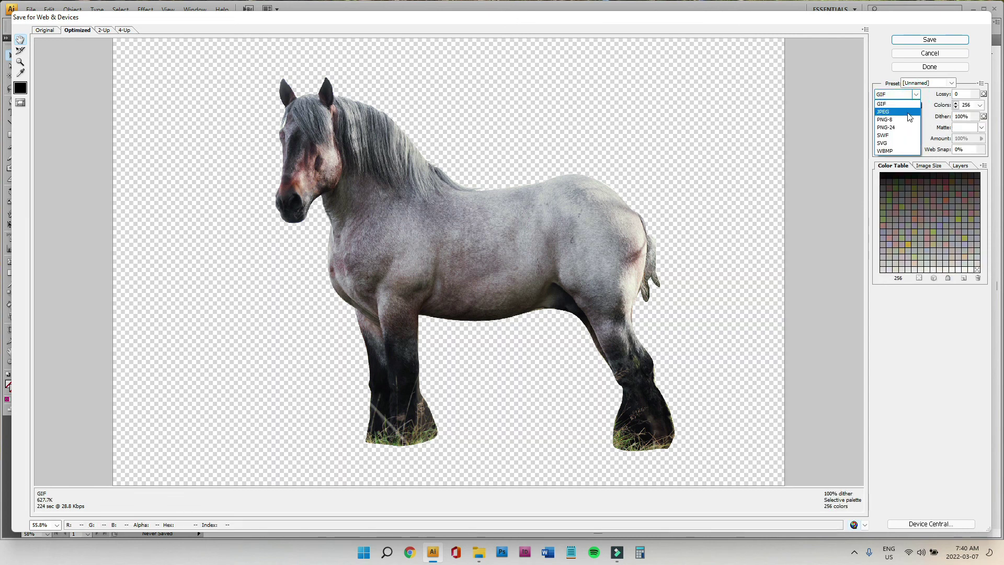
pyautogui.click(909, 116)
pyautogui.click(916, 95)
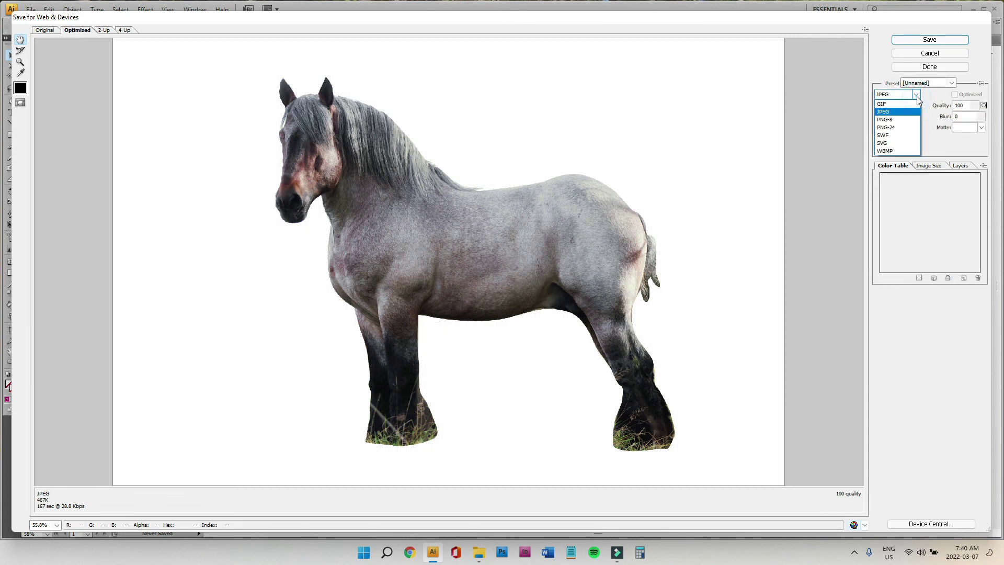
pyautogui.click(909, 119)
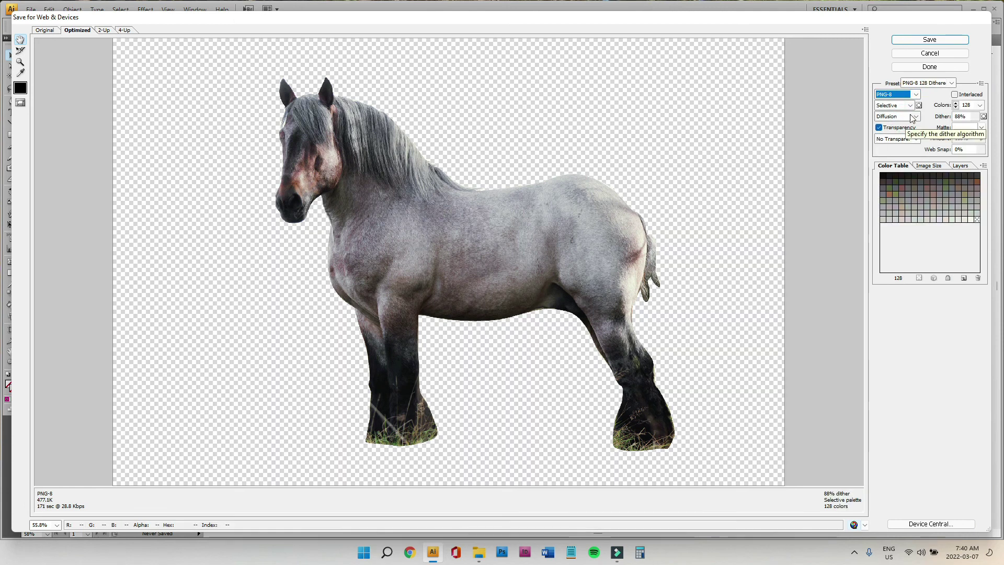
pyautogui.click(916, 95)
pyautogui.click(910, 129)
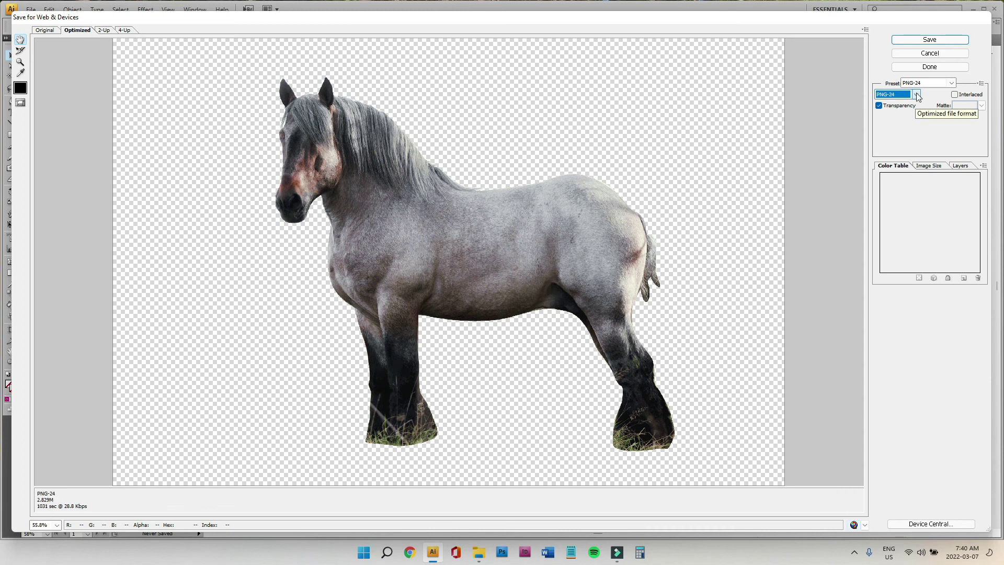
# Compare the export preview as PNG-8 and JPEG, and leave the web export without saving
pyautogui.click(914, 95)
pyautogui.click(906, 120)
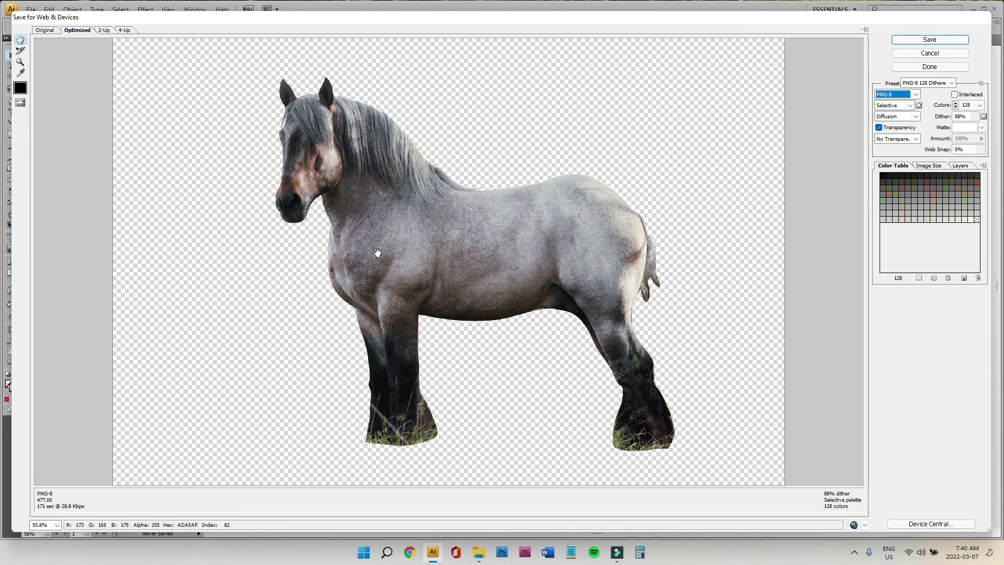
pyautogui.click(917, 94)
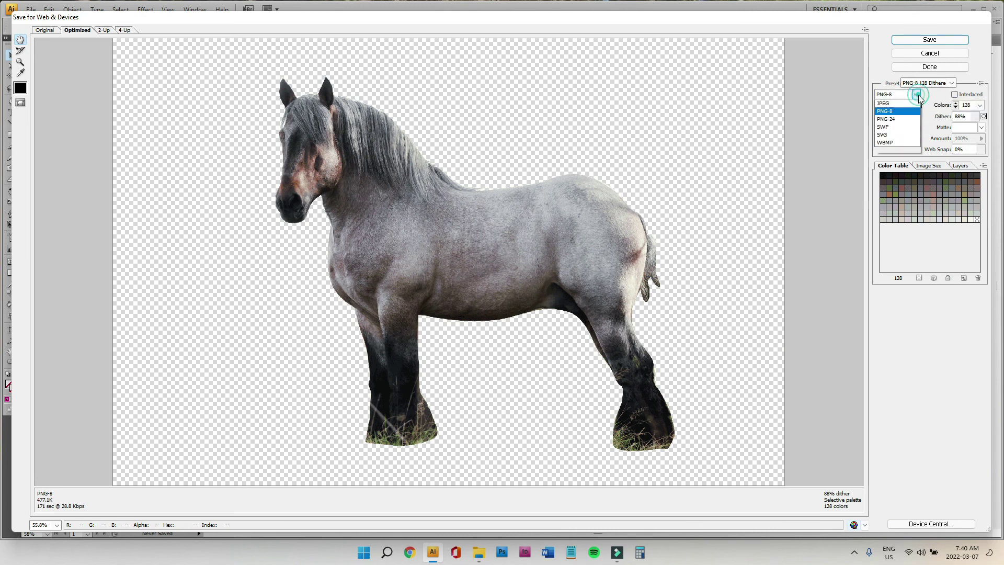
pyautogui.click(909, 111)
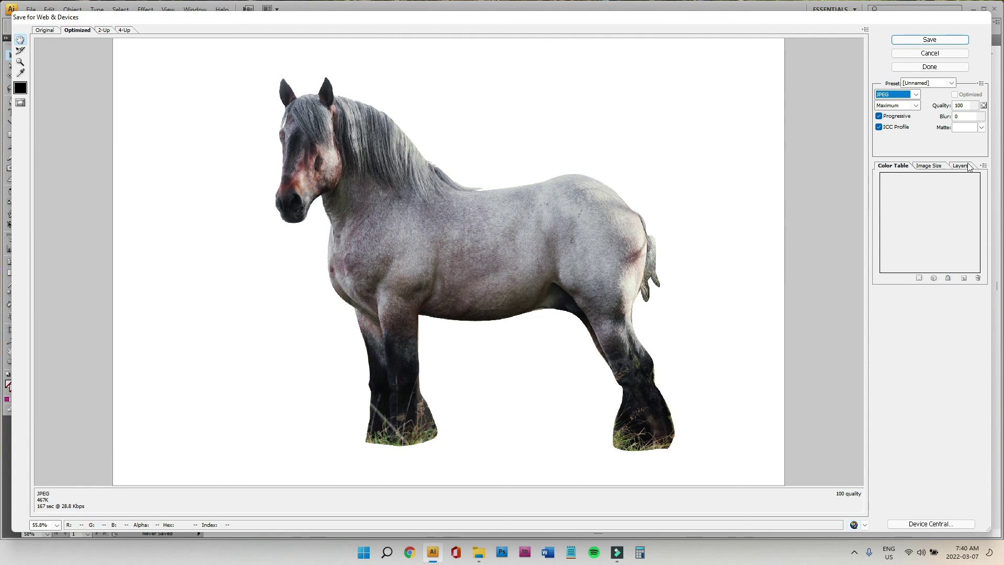
pyautogui.click(929, 66)
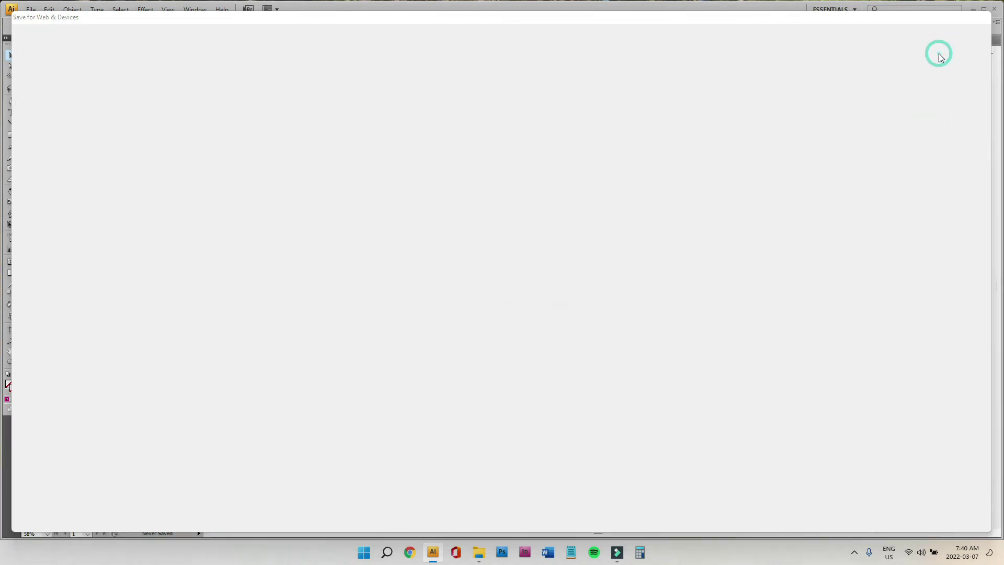
# Crop the artboard closely around the cut-out horse, to about 19.5 by 17.9 in, and leave artboard editing
pyautogui.click(12, 329)
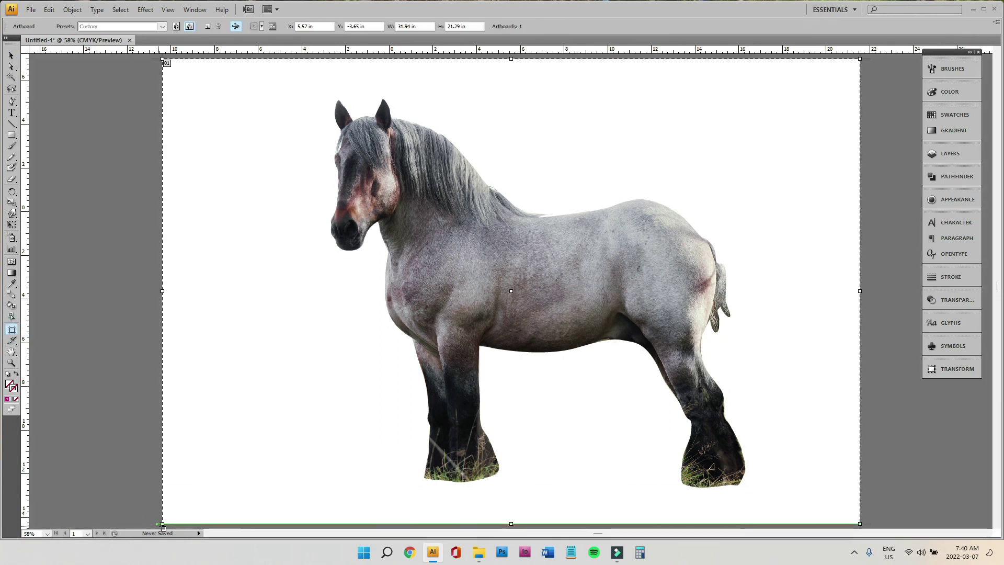
pyautogui.moveTo(162, 523); pyautogui.dragTo(324, 488)
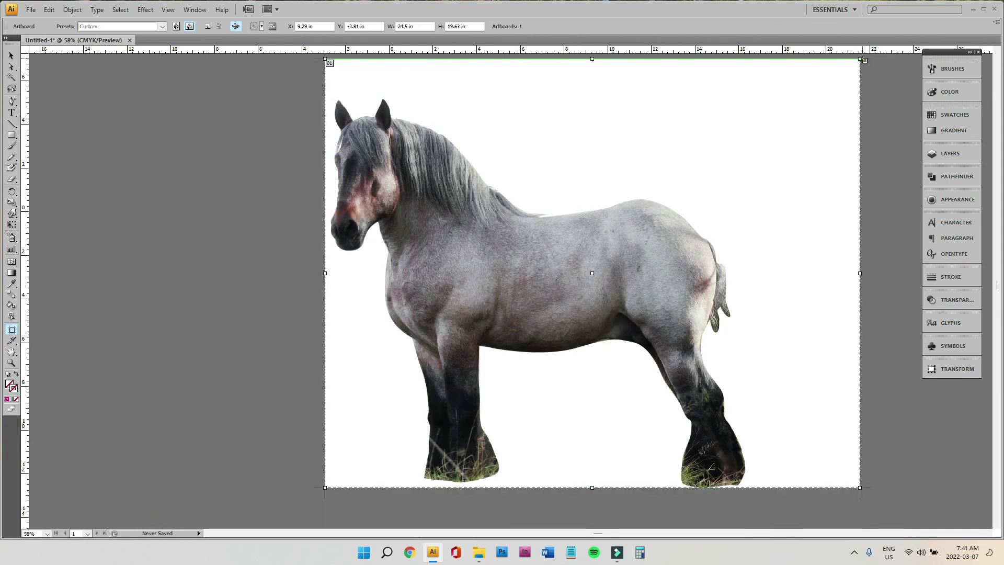
pyautogui.moveTo(859, 59); pyautogui.dragTo(750, 96)
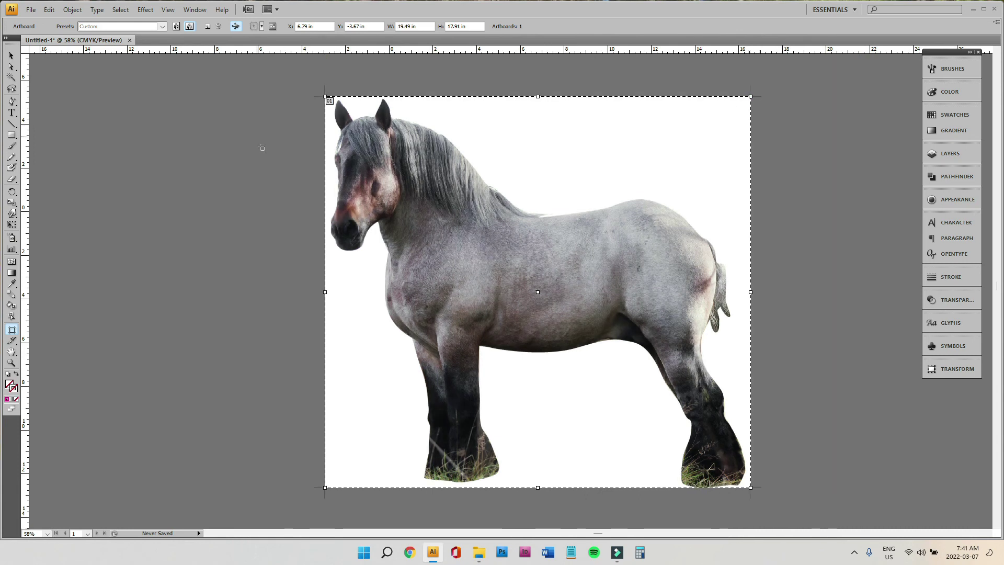
pyautogui.click(11, 55)
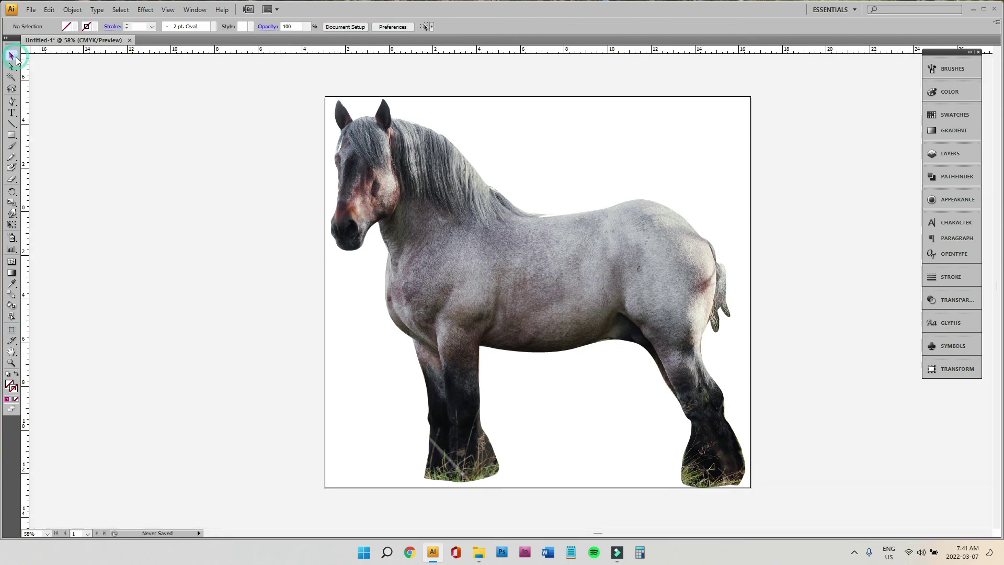
# Start a Save for Web & Devices export, fit the horse in the preview, and set the format to PNG-8
pyautogui.click(31, 10)
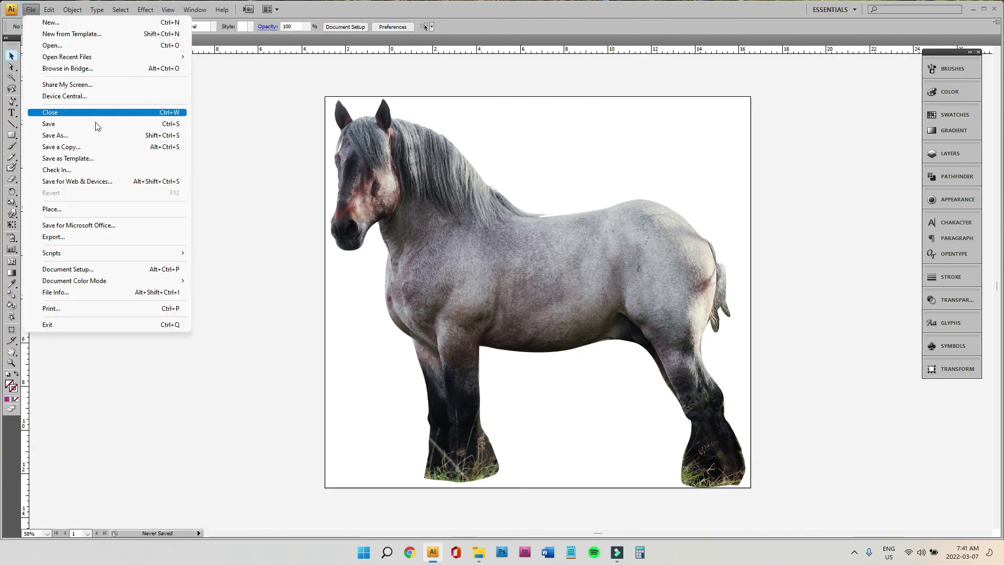
pyautogui.click(91, 183)
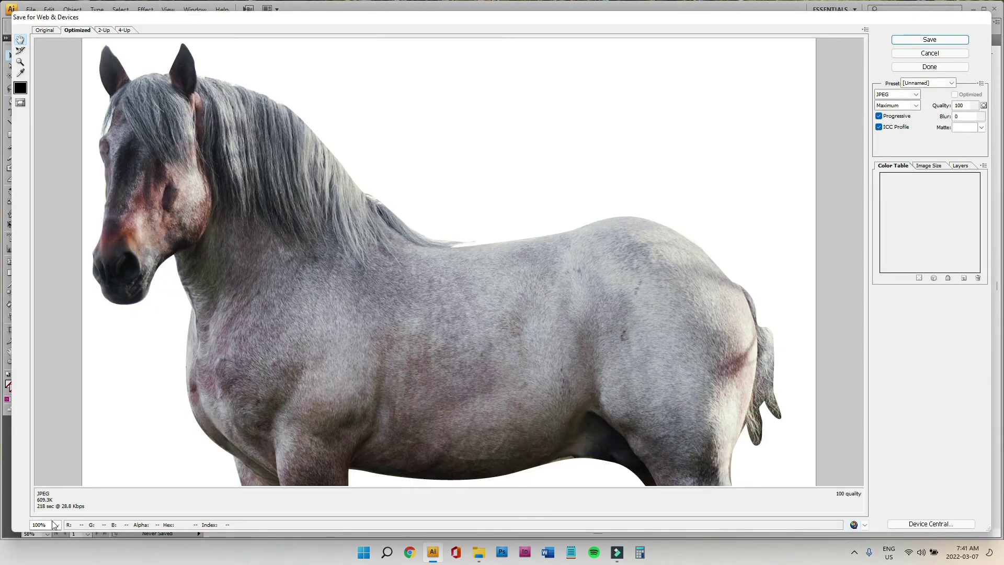
pyautogui.click(54, 524)
pyautogui.click(44, 514)
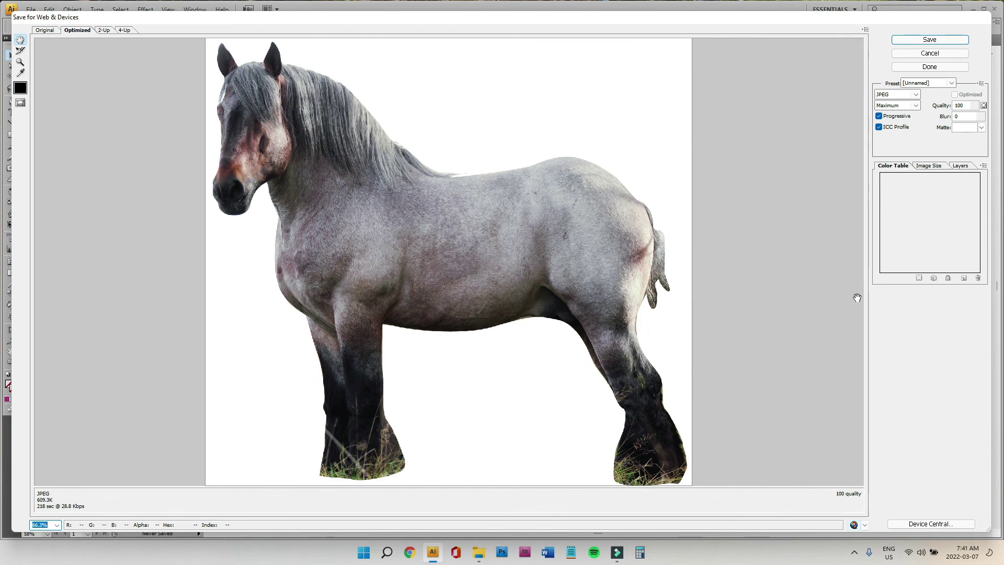
pyautogui.click(917, 94)
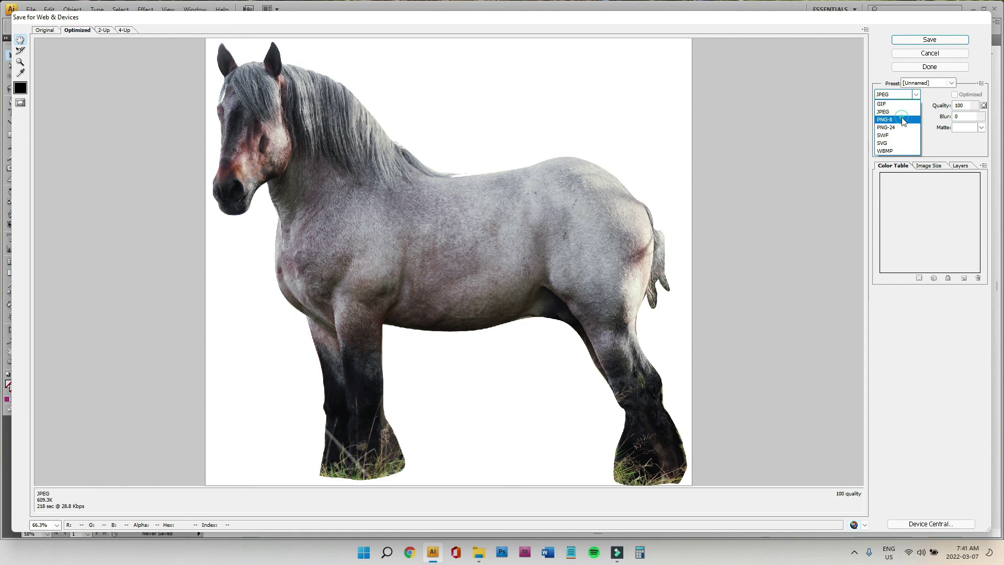
pyautogui.click(905, 119)
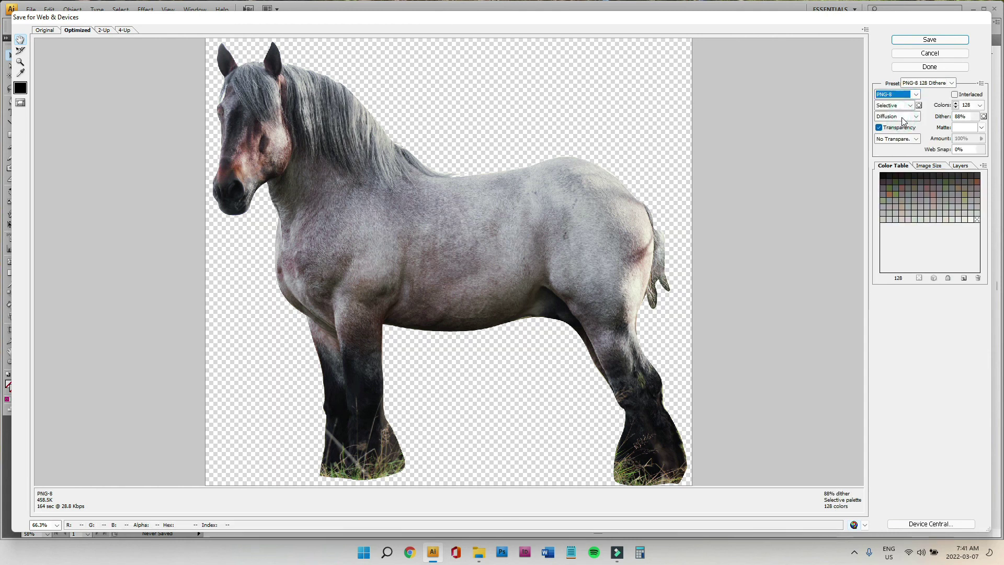
# Save the optimized PNG as test in the client's Draft Horse folder within Graphic Design Clients
pyautogui.click(929, 40)
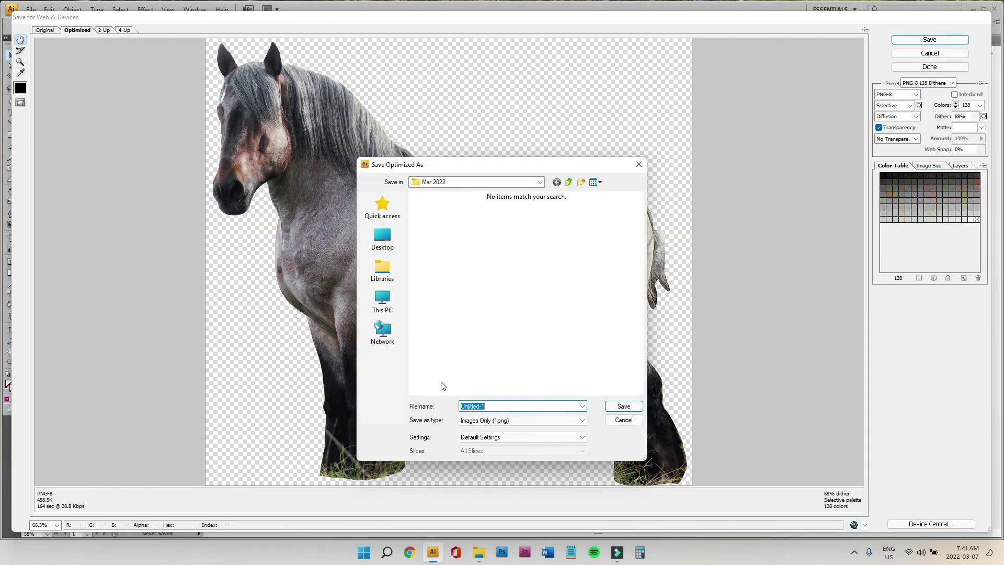
pyautogui.click(539, 181)
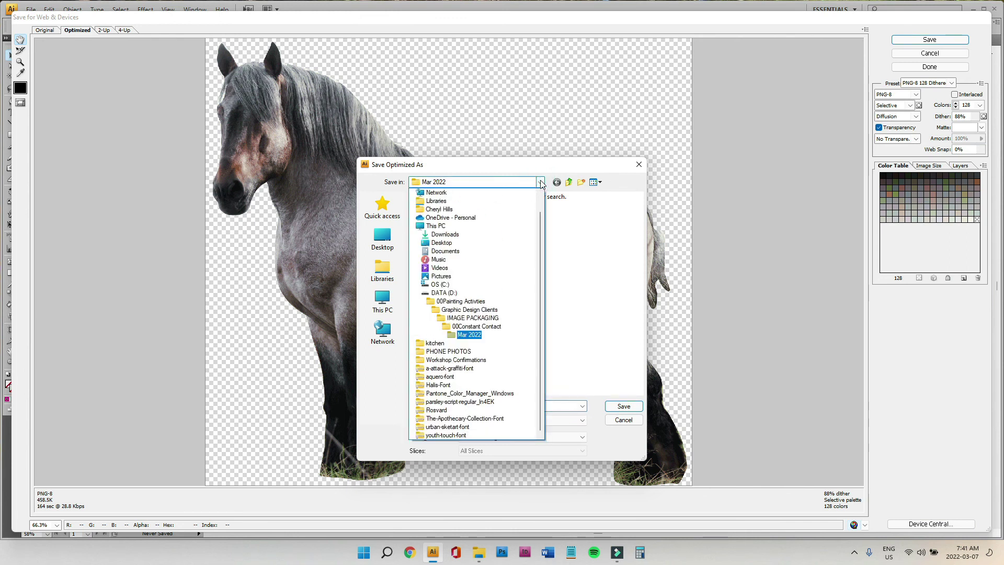
pyautogui.click(498, 310)
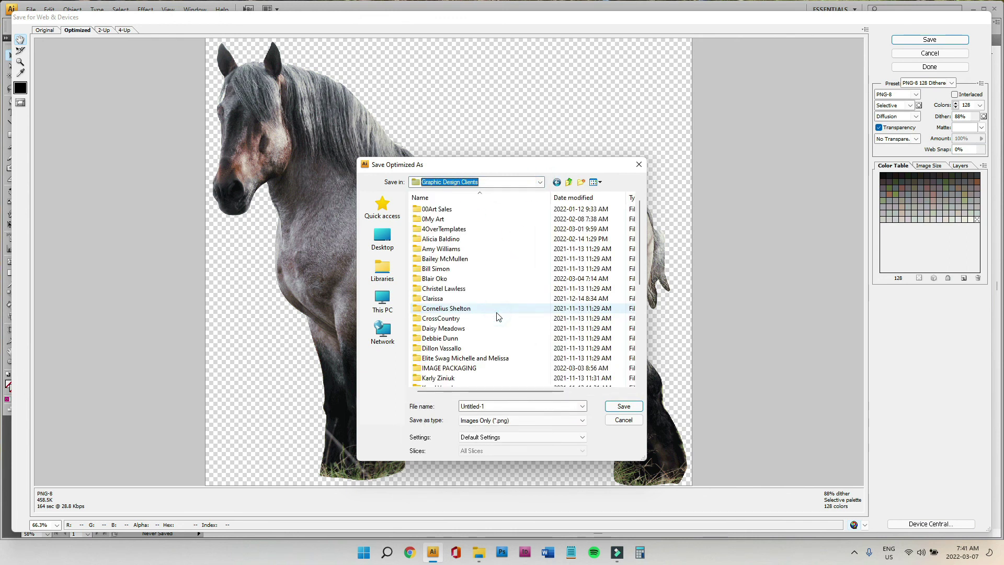
pyautogui.doubleClick(496, 299)
pyautogui.doubleClick(538, 222)
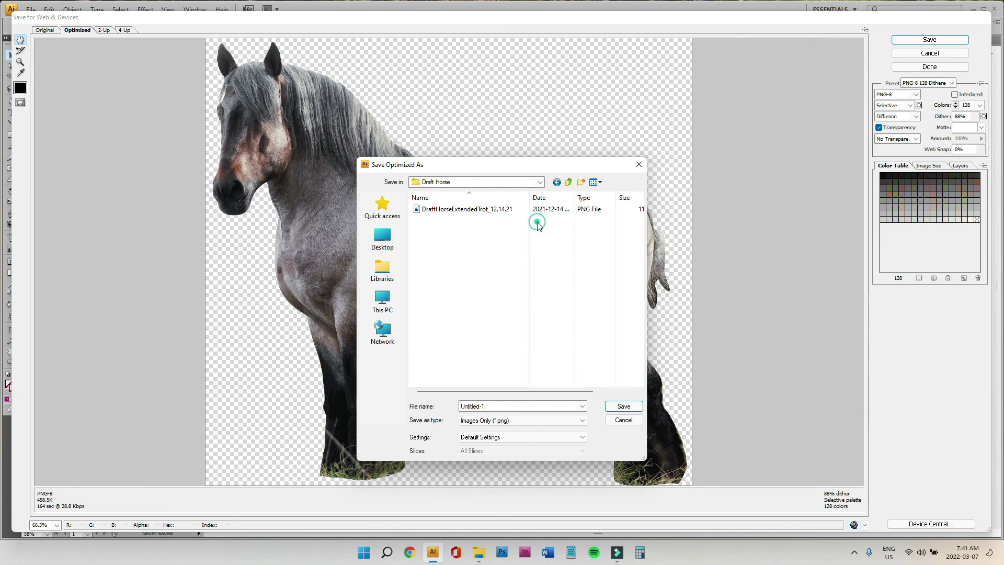
pyautogui.doubleClick(506, 407)
pyautogui.write('test')
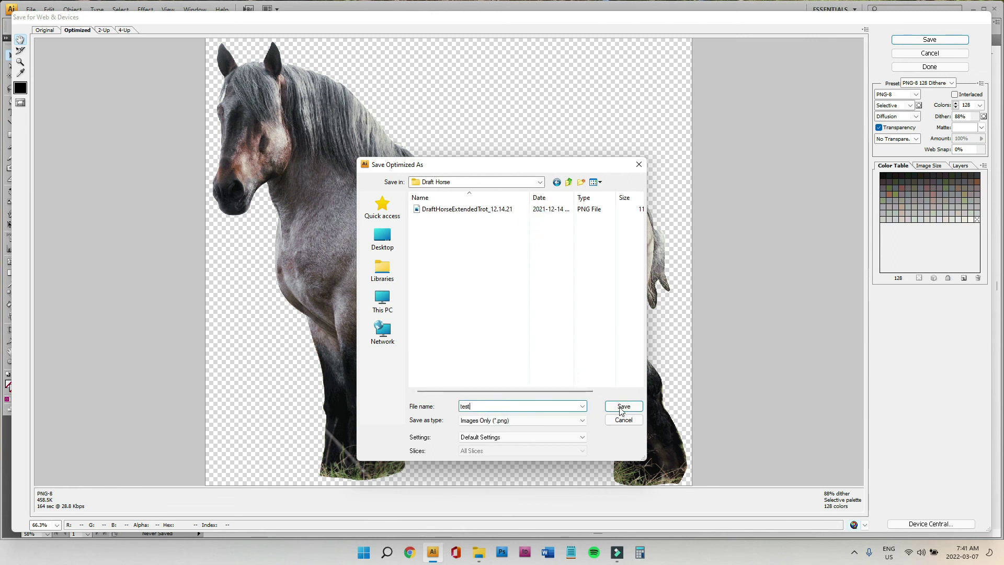
pyautogui.click(622, 408)
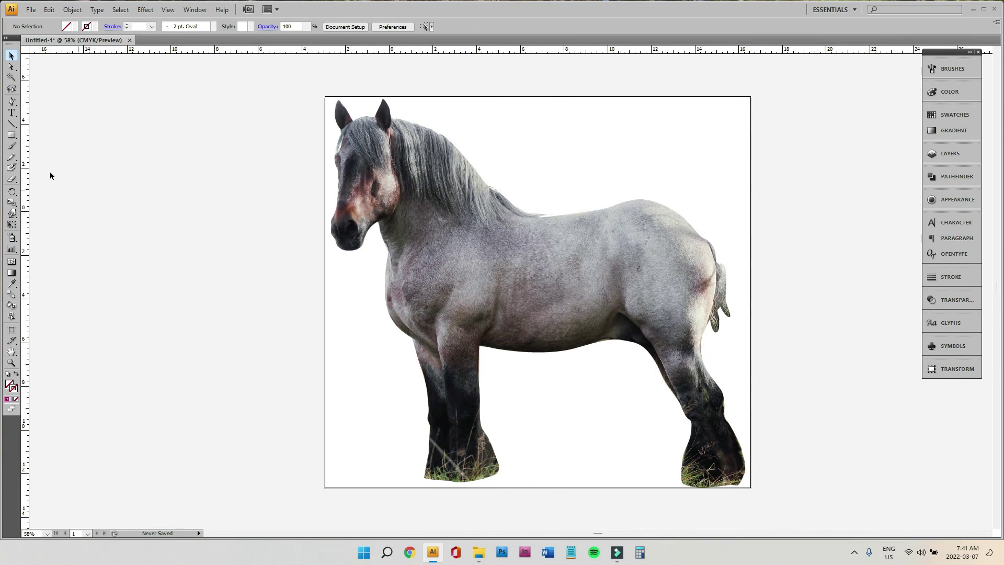
# Draw a closed, curved freeform Pen tool path about 7.4 by 7 in, beside the artboard near the horse's head
pyautogui.click(13, 102)
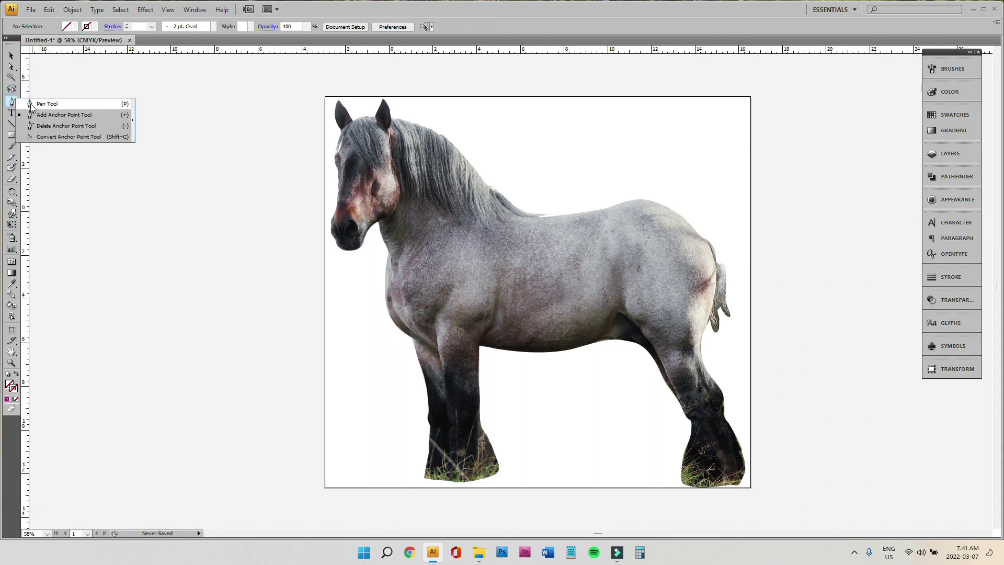
pyautogui.click(47, 103)
pyautogui.moveTo(140, 117); pyautogui.dragTo(116, 139)
pyautogui.moveTo(122, 224); pyautogui.dragTo(176, 252)
pyautogui.moveTo(243, 198); pyautogui.dragTo(263, 170)
pyautogui.moveTo(256, 121); pyautogui.dragTo(174, 104)
pyautogui.moveTo(179, 159); pyautogui.dragTo(164, 177)
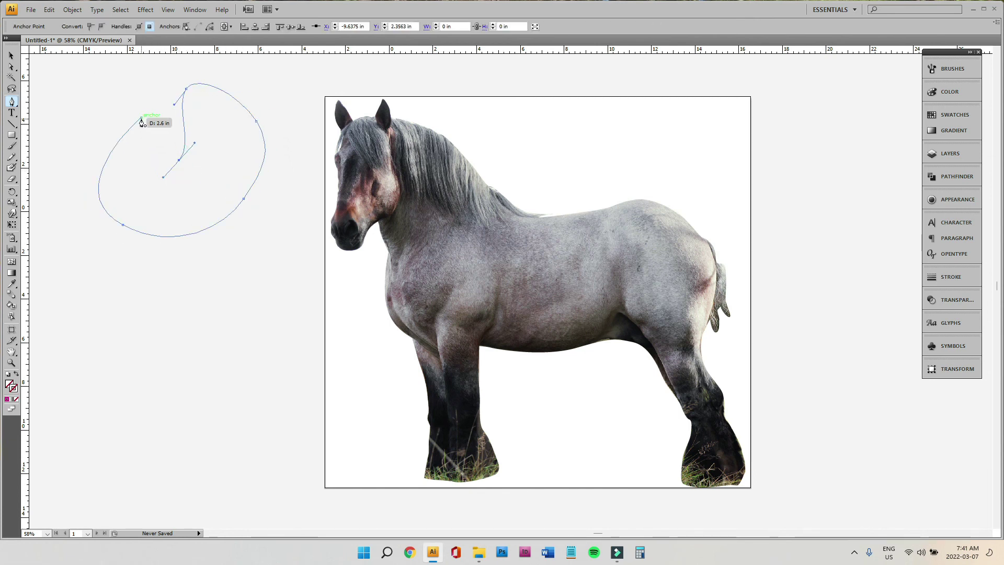
pyautogui.moveTo(141, 118); pyautogui.dragTo(146, 85)
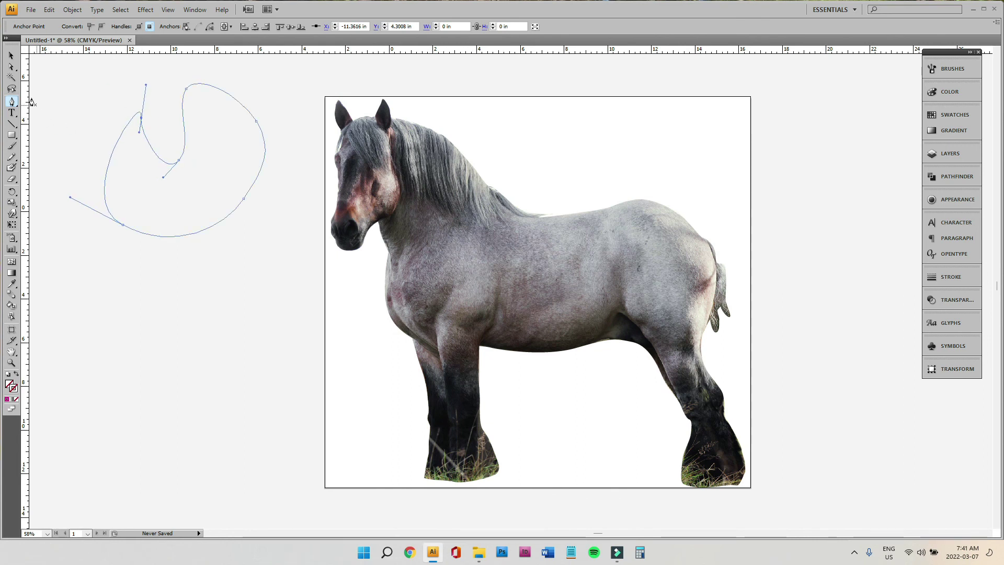
# Give the freeform path a magenta stroke and deselect it
pyautogui.click(12, 55)
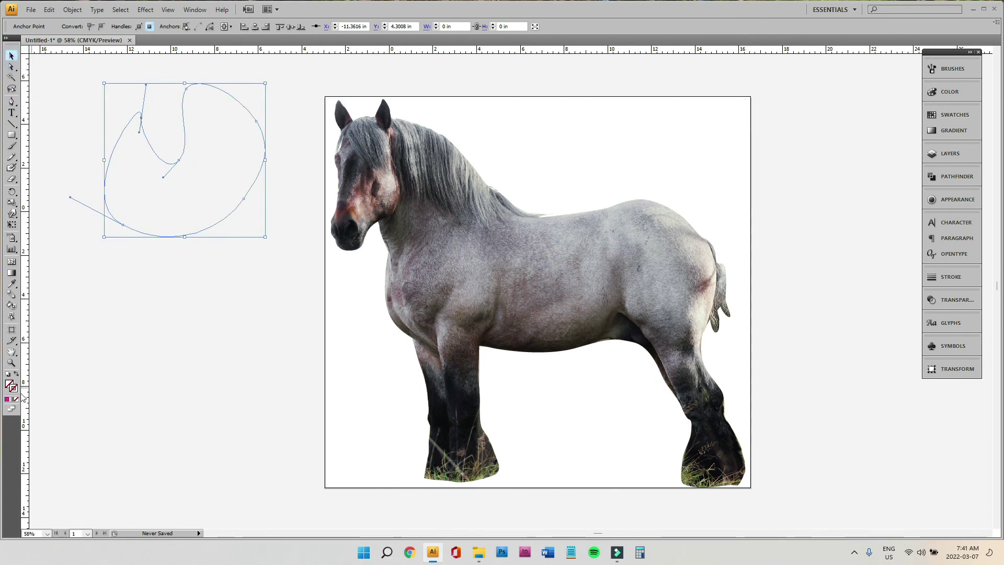
pyautogui.click(949, 92)
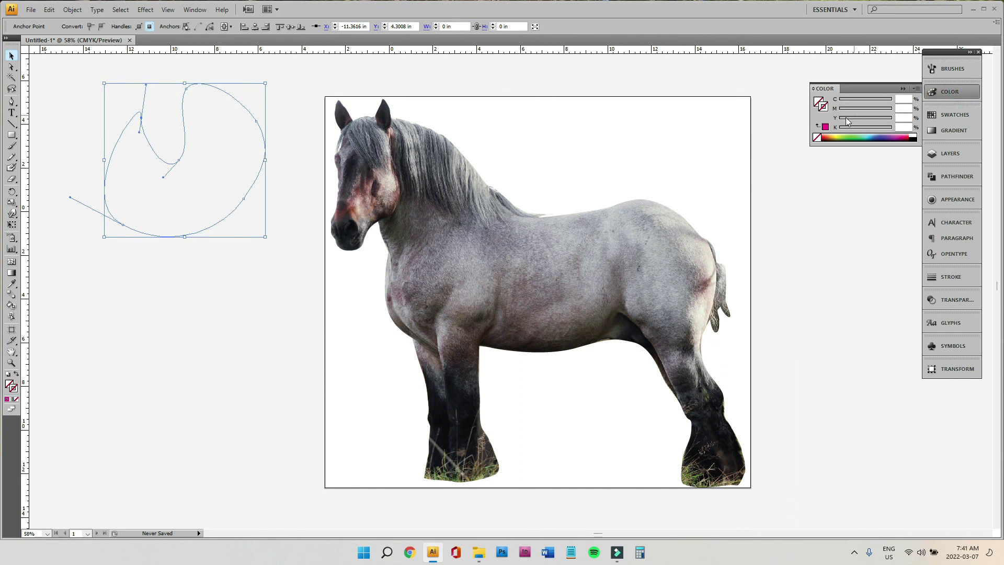
pyautogui.click(825, 128)
pyautogui.click(856, 254)
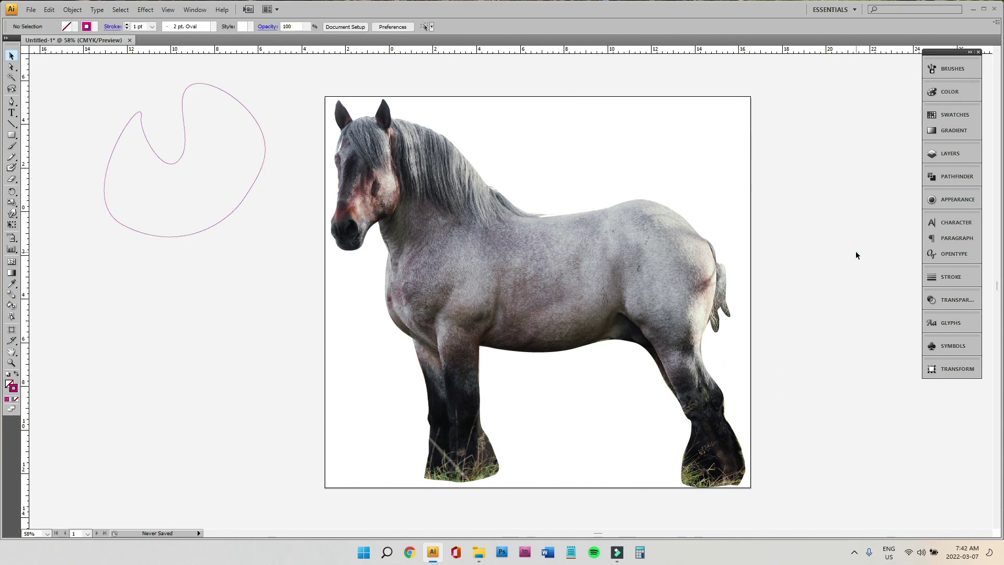
# Move the magenta freeform outline across the canvas to the empty area beyond the horse's hind legs
pyautogui.click(222, 219)
pyautogui.click(501, 307)
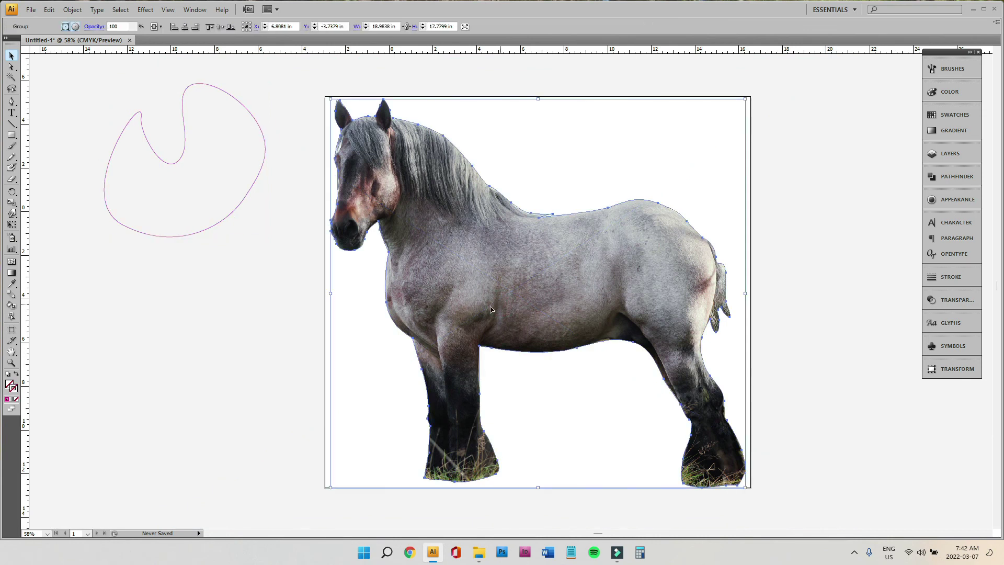
pyautogui.click(217, 219)
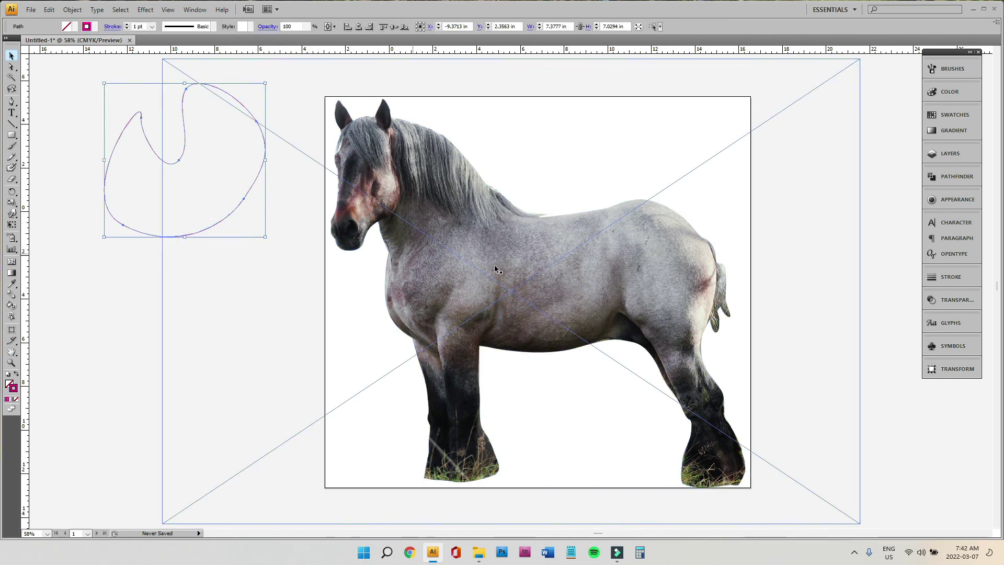
pyautogui.click(570, 274)
pyautogui.moveTo(214, 228); pyautogui.dragTo(987, 502)
# Release the horse's clipping mask and delete the linked photo, keeping the outline path
pyautogui.click(646, 300)
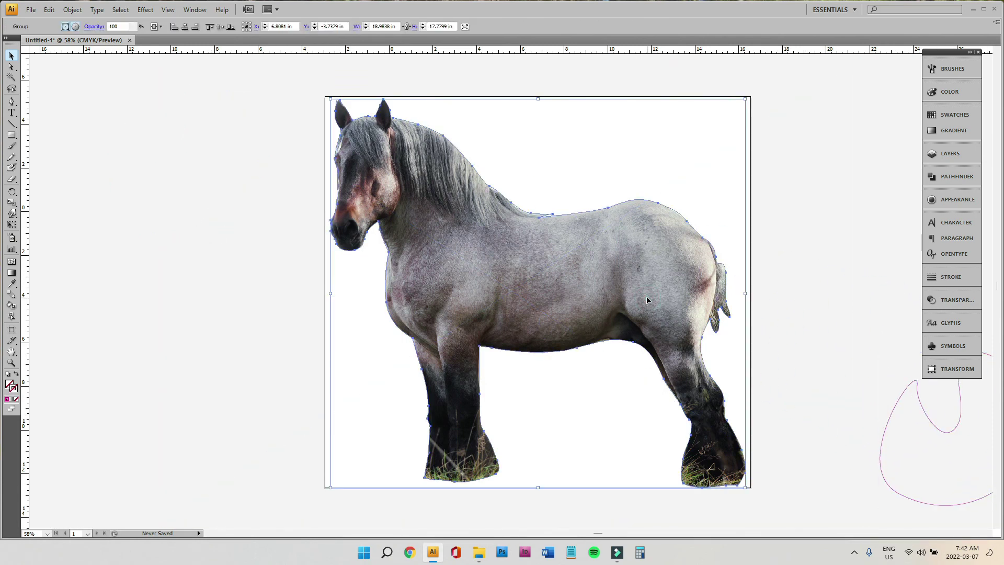
pyautogui.rightClick(646, 300)
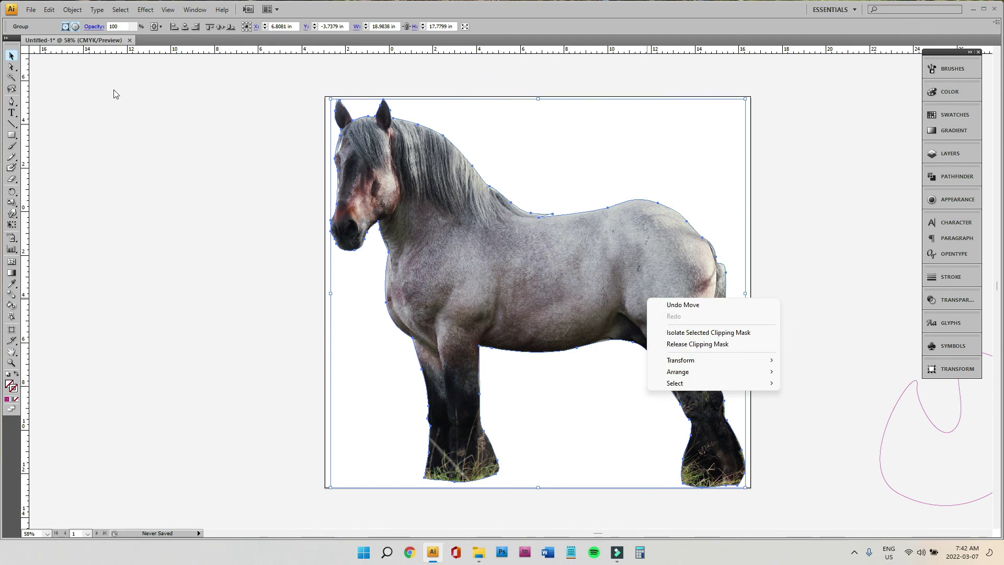
pyautogui.click(72, 10)
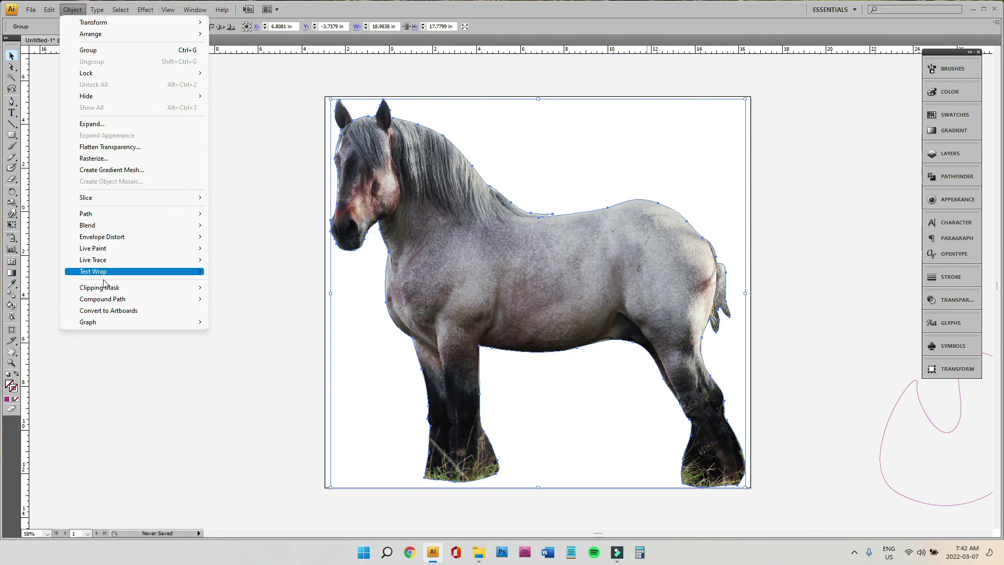
pyautogui.moveTo(104, 291)
pyautogui.click(236, 298)
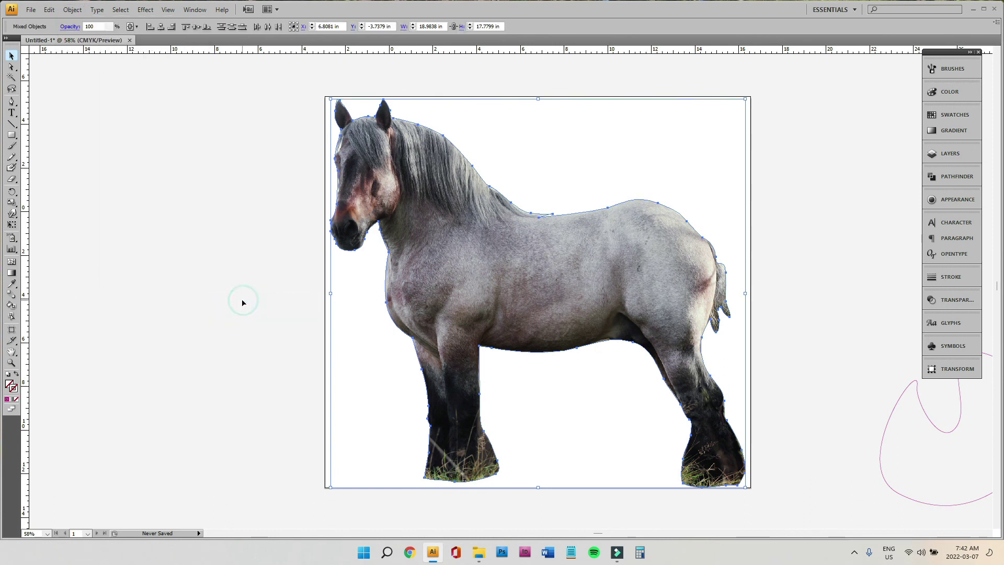
pyautogui.click(129, 251)
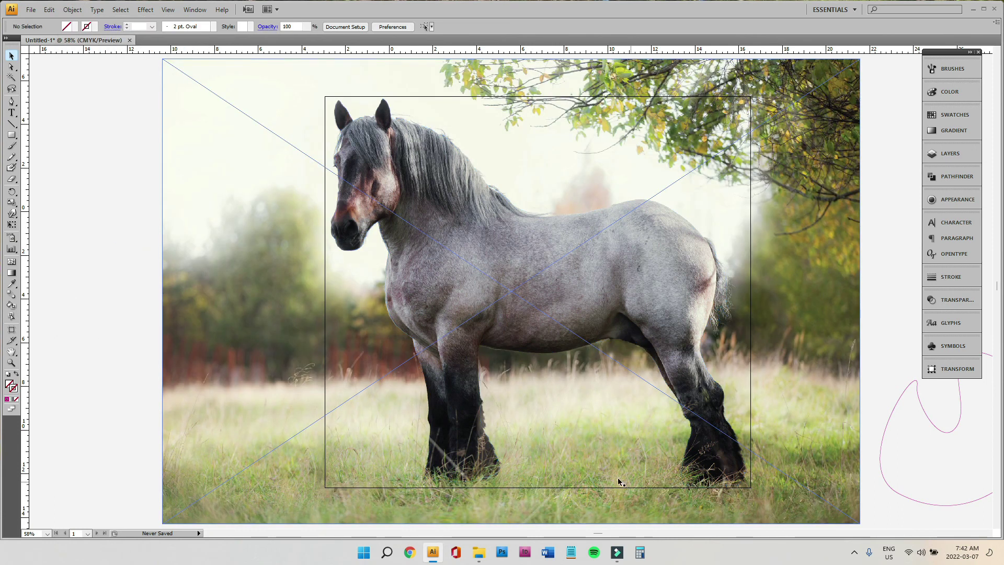
pyautogui.click(219, 230)
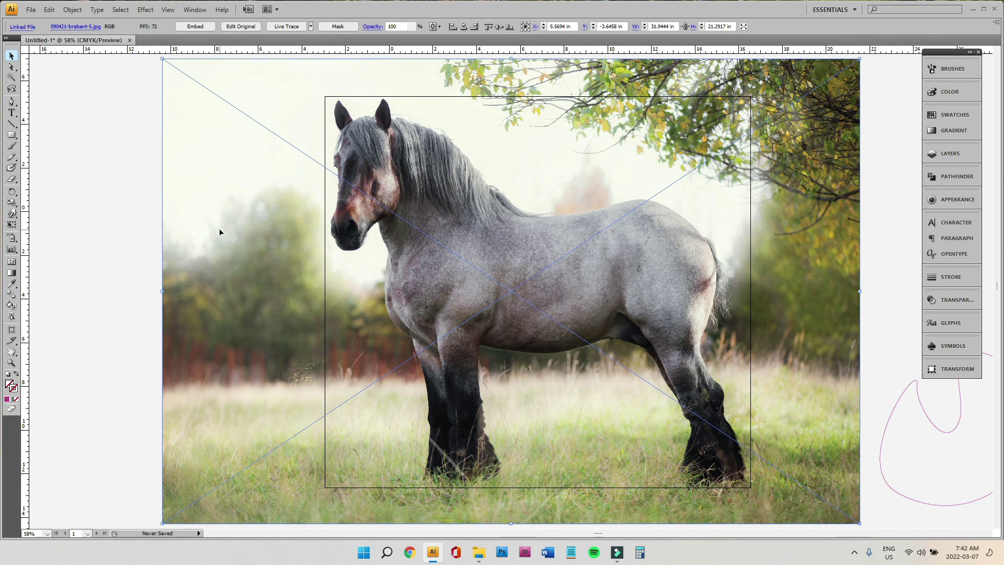
pyautogui.press('Delete')
# Give the horse outline path a magenta stroke and deselect it
pyautogui.hotkey('ctrl', 'a')
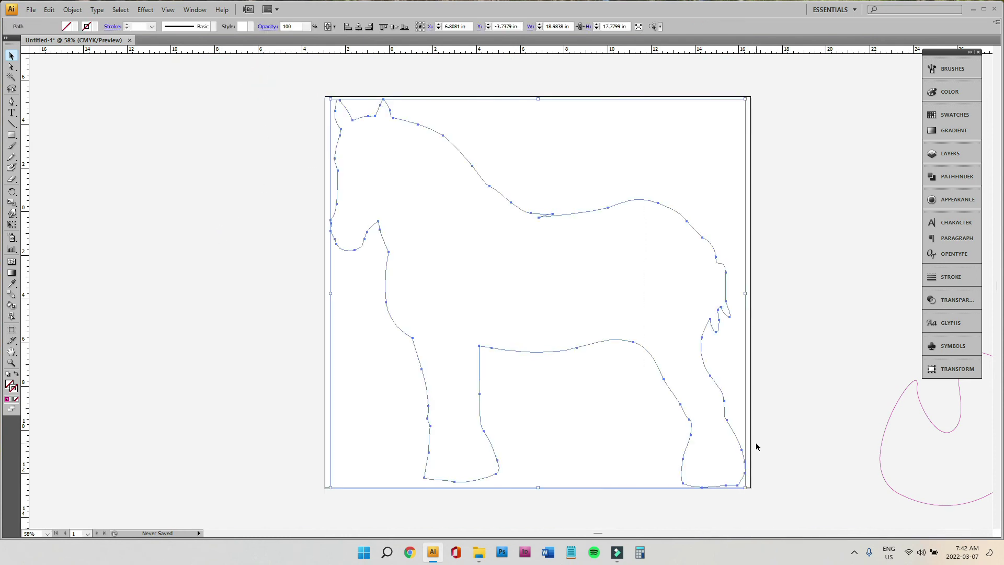
pyautogui.click(952, 101)
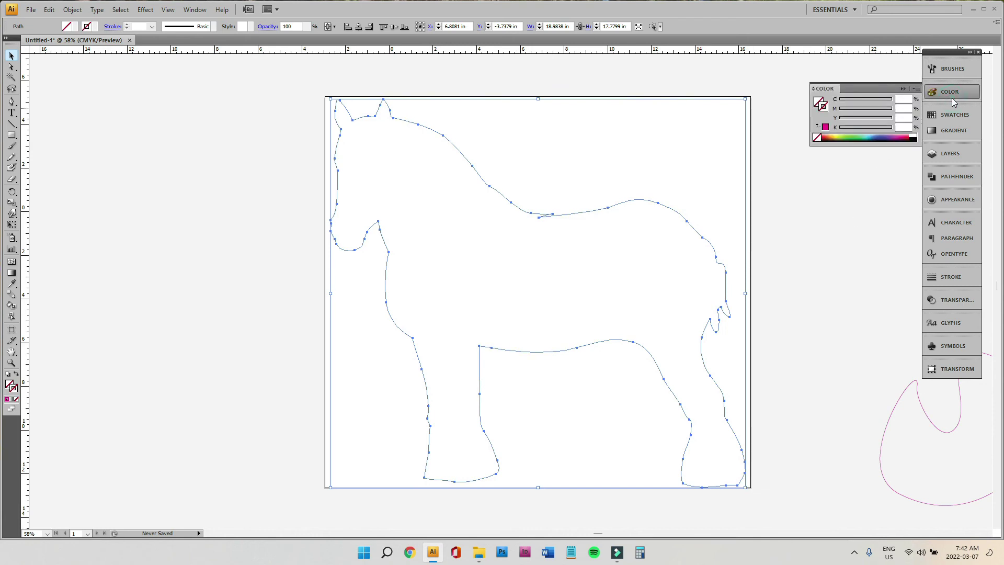
pyautogui.click(825, 127)
pyautogui.click(826, 177)
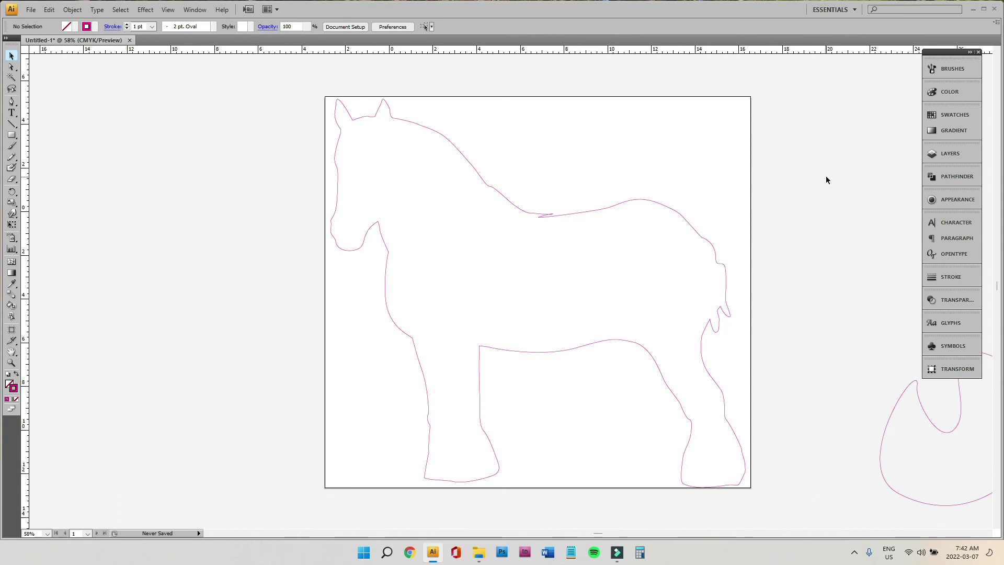
# Undo the magenta stroke on the horse outline and deselect the path
pyautogui.hotkey('ctrl', 'z')
pyautogui.hotkey('ctrl', 'z')
pyautogui.click(826, 179)
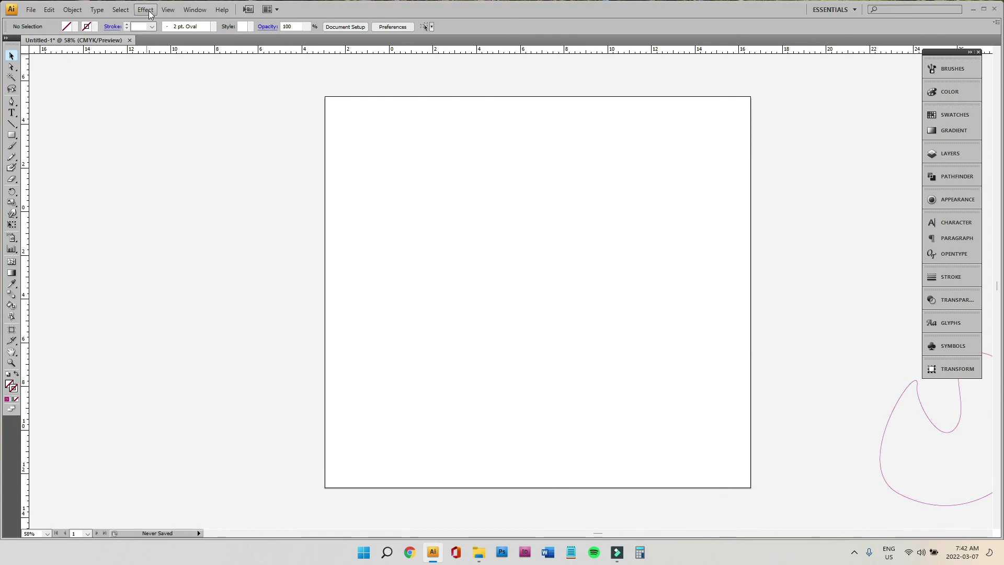
# Switch the display to Outline view and examine all the paths on and around the artboard at 16.67% zoom
pyautogui.click(168, 10)
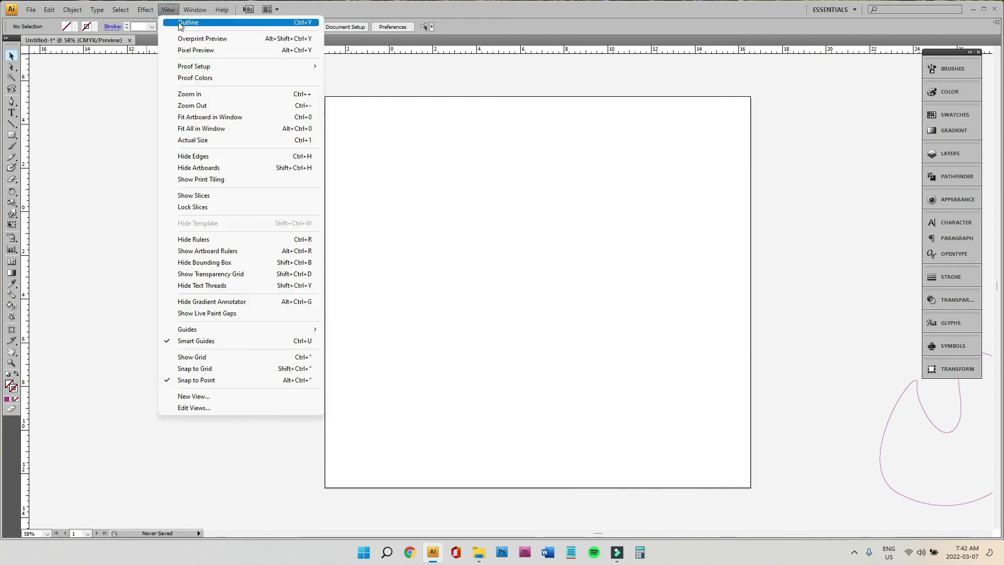
pyautogui.click(178, 21)
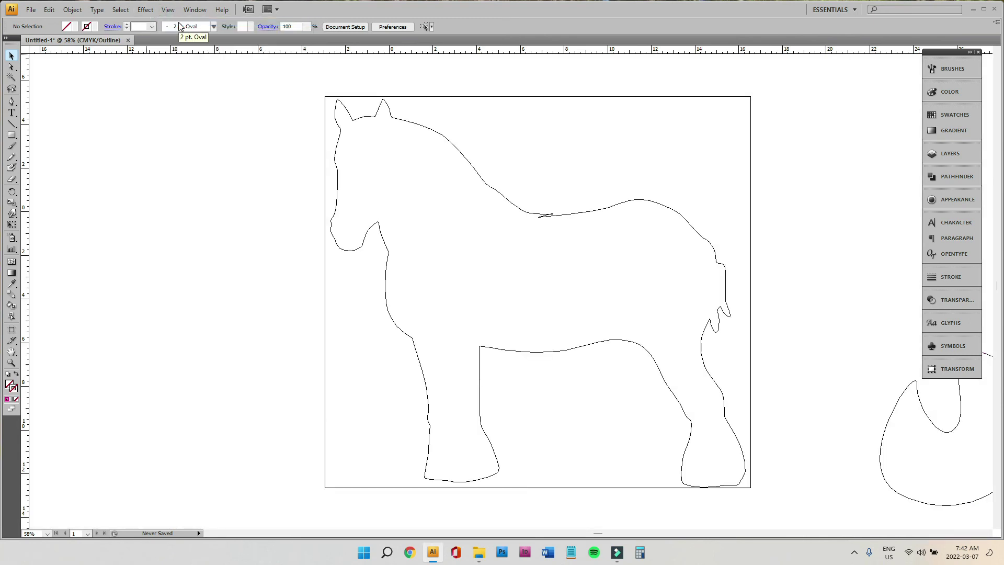
pyautogui.click(47, 534)
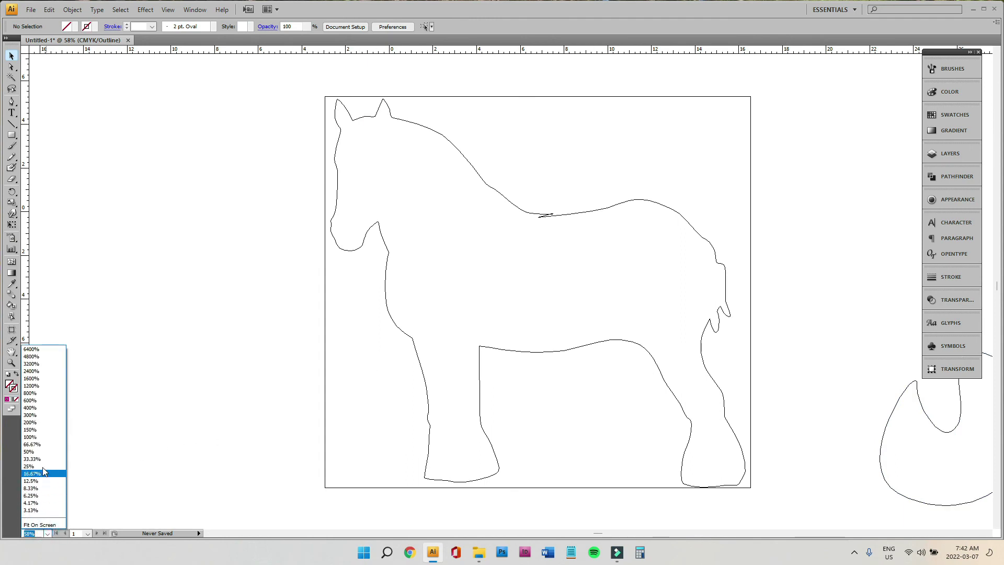
pyautogui.click(31, 466)
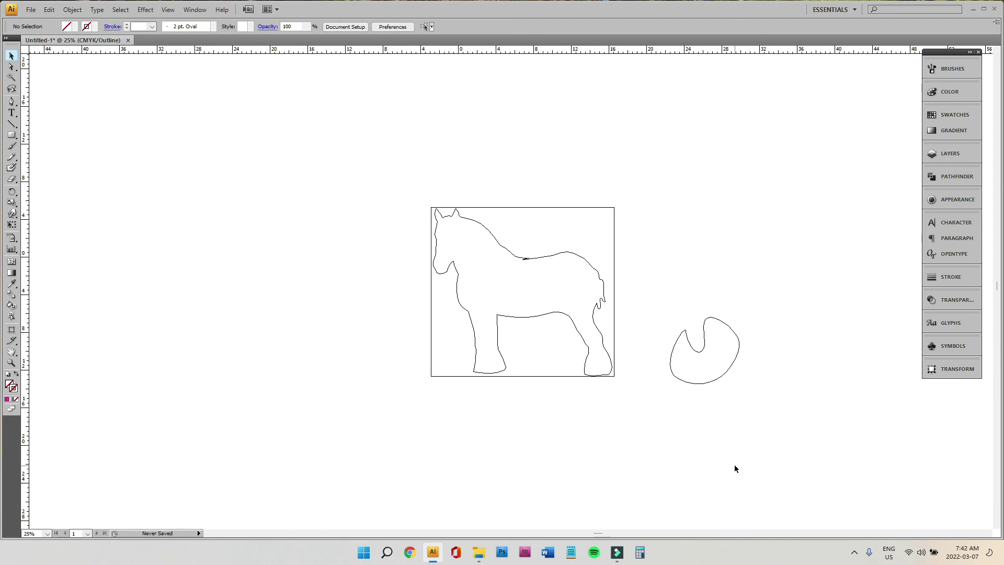
pyautogui.click(47, 534)
pyautogui.click(32, 475)
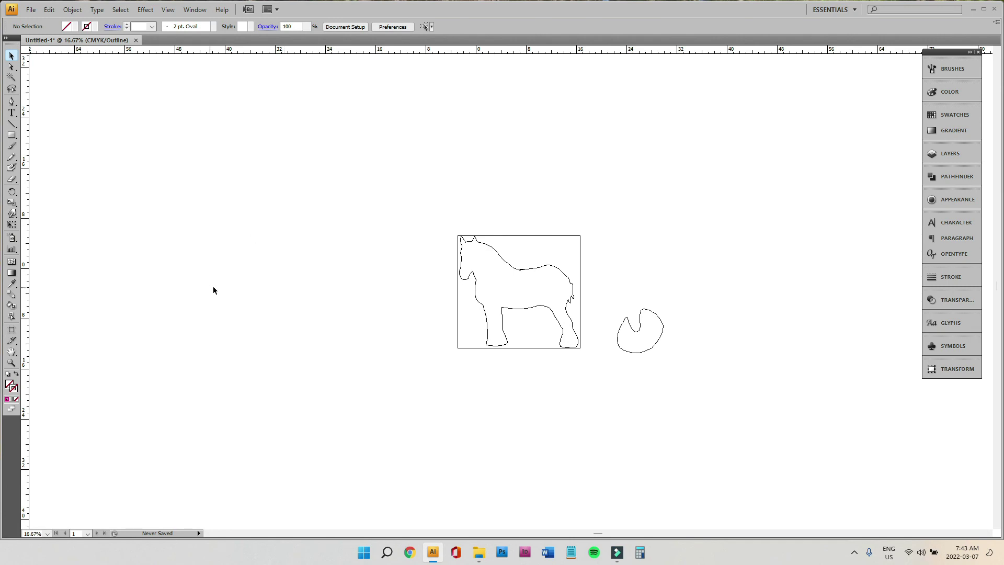
pyautogui.moveTo(307, 130); pyautogui.dragTo(775, 421)
pyautogui.click(775, 423)
# Alternate between Preview and Outline display to compare how the uncolored horse path is shown, ending in Preview
pyautogui.click(168, 10)
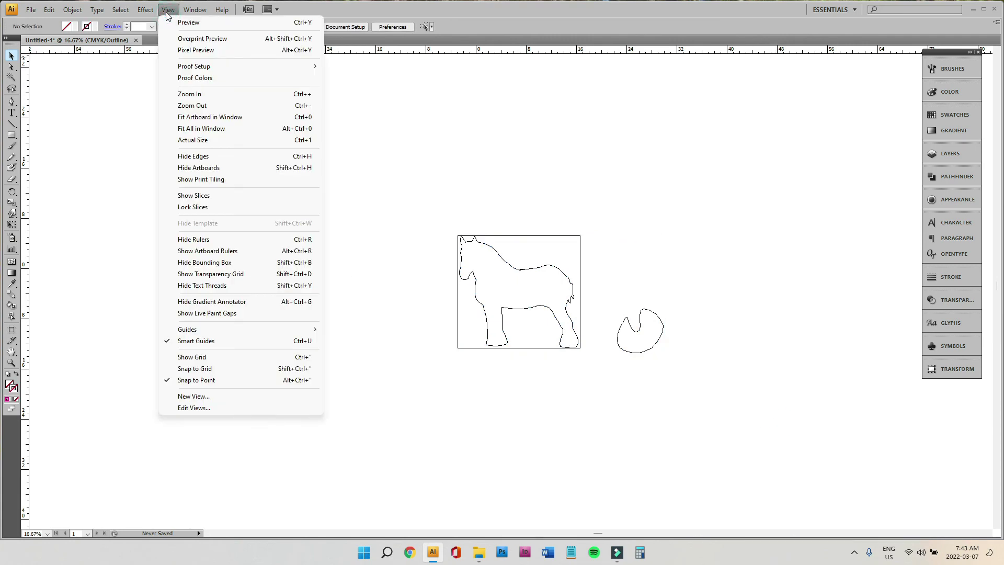
pyautogui.click(174, 21)
pyautogui.click(169, 11)
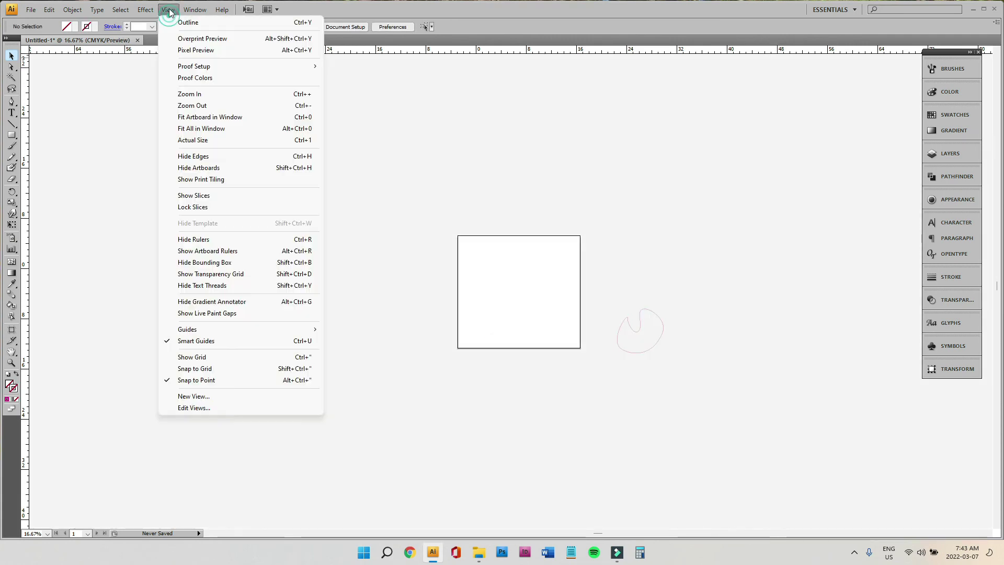
pyautogui.click(174, 22)
pyautogui.click(168, 10)
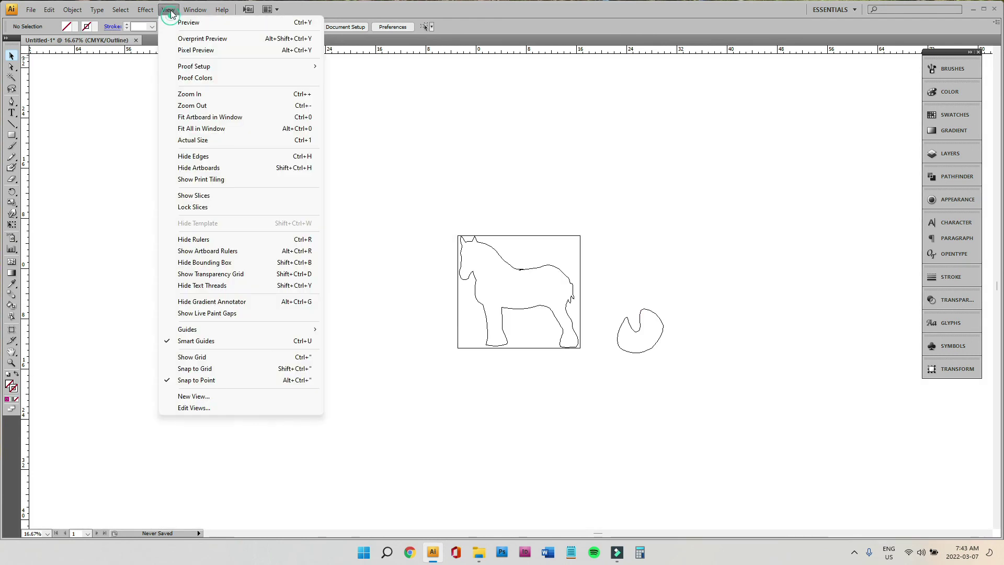
pyautogui.click(174, 22)
# Compare the artwork in Overprint Preview and Pixel Preview, ending in Overprint Preview
pyautogui.click(168, 10)
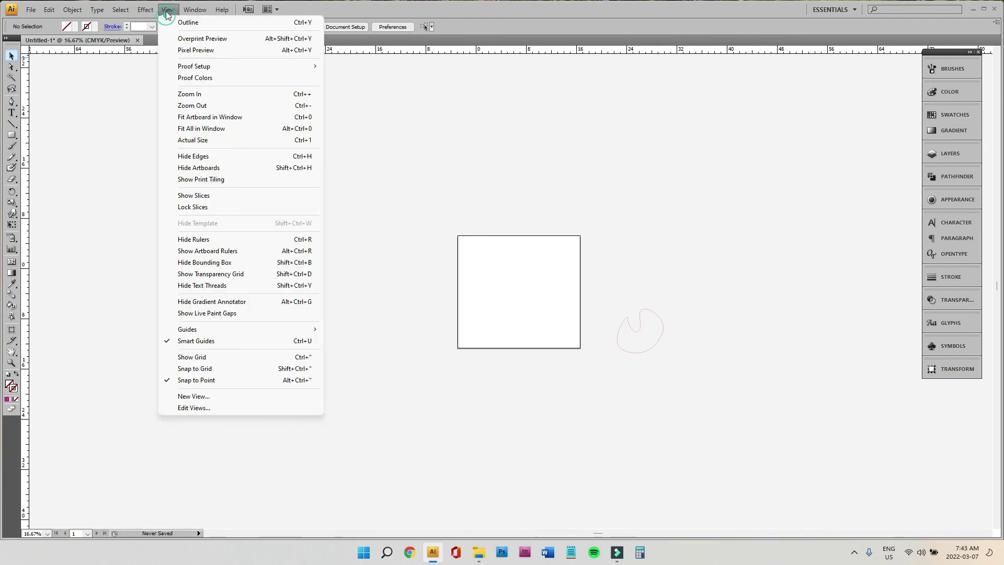
pyautogui.click(183, 39)
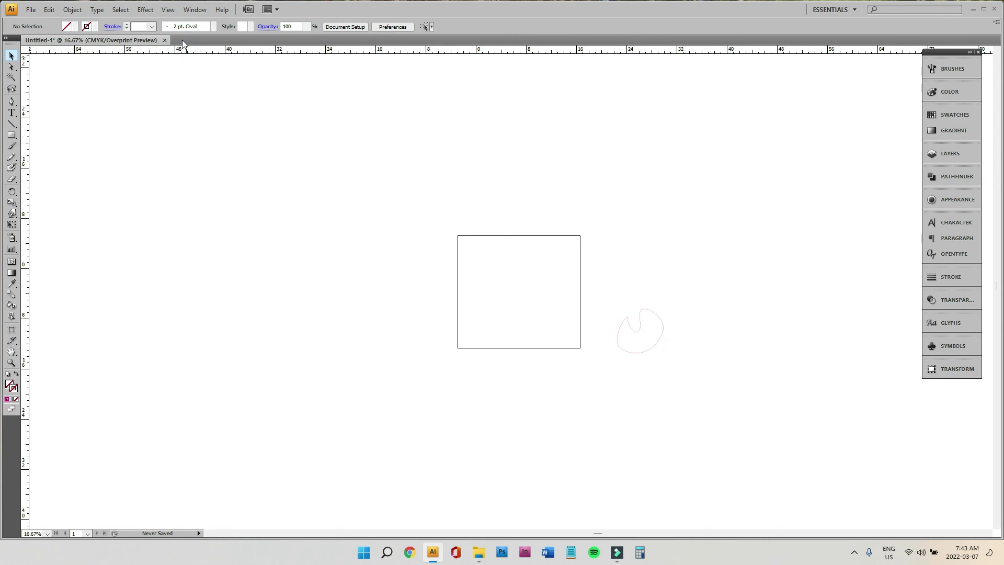
pyautogui.click(176, 10)
pyautogui.click(185, 50)
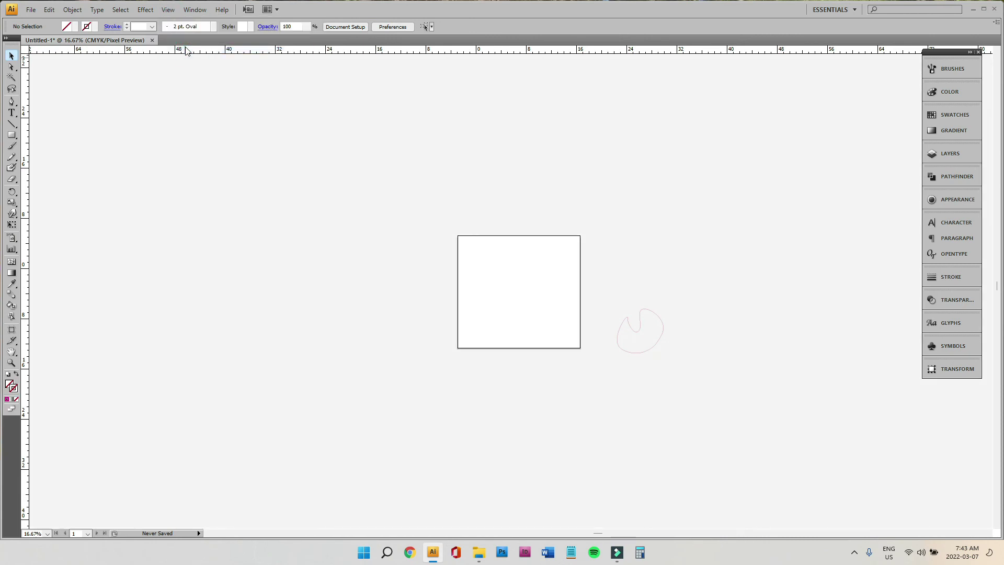
pyautogui.click(168, 10)
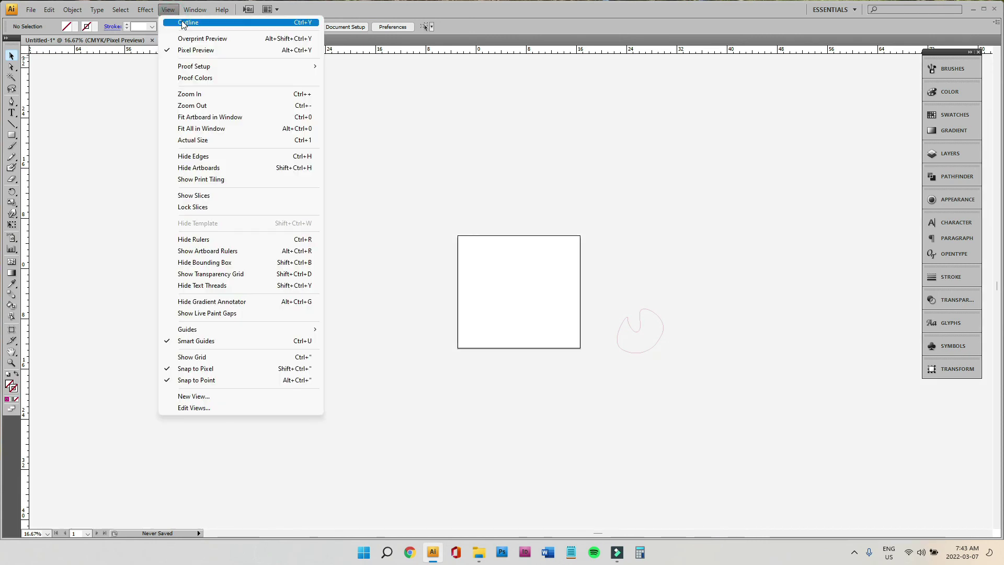
pyautogui.click(189, 39)
# Fill the horse outline path on the artboard with magenta and deselect it
pyautogui.moveTo(381, 182); pyautogui.dragTo(594, 411)
pyautogui.click(950, 92)
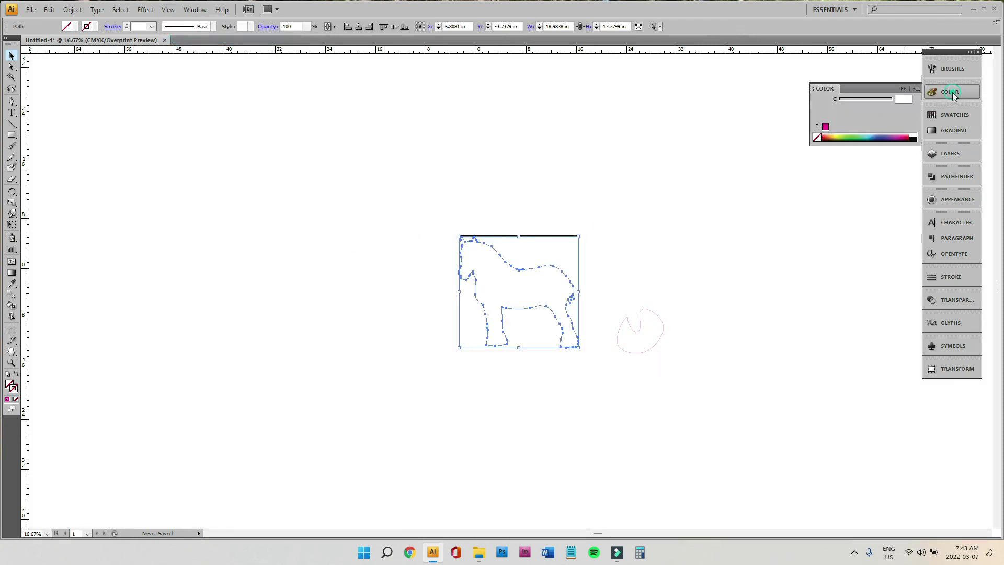
pyautogui.click(825, 128)
pyautogui.click(755, 253)
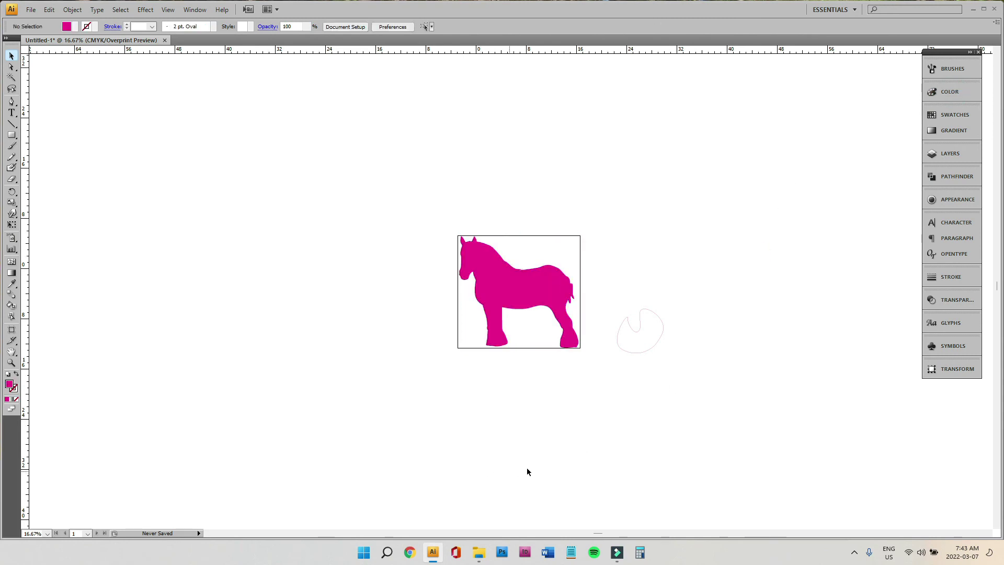
pyautogui.click(11, 361)
pyautogui.moveTo(349, 186); pyautogui.dragTo(780, 412)
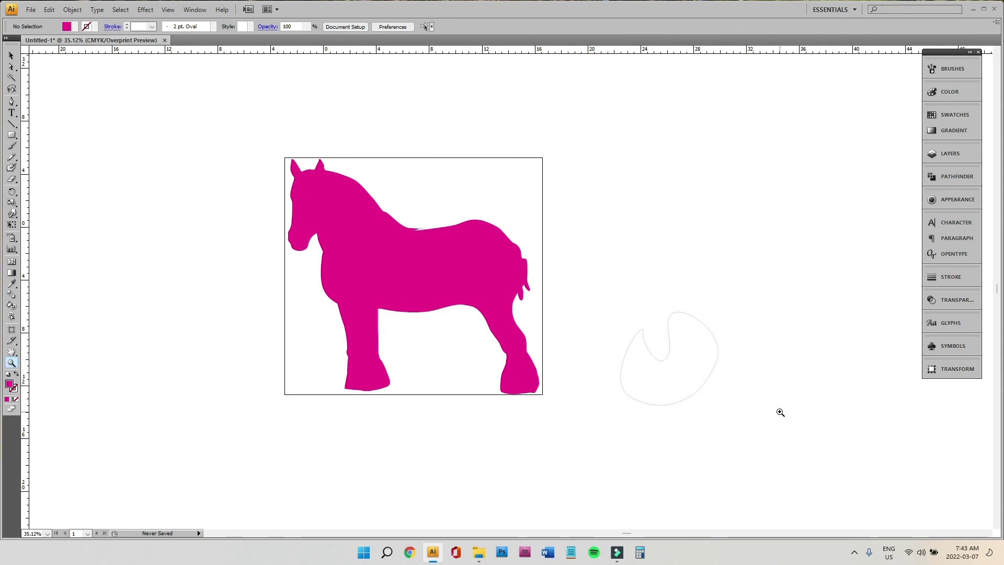